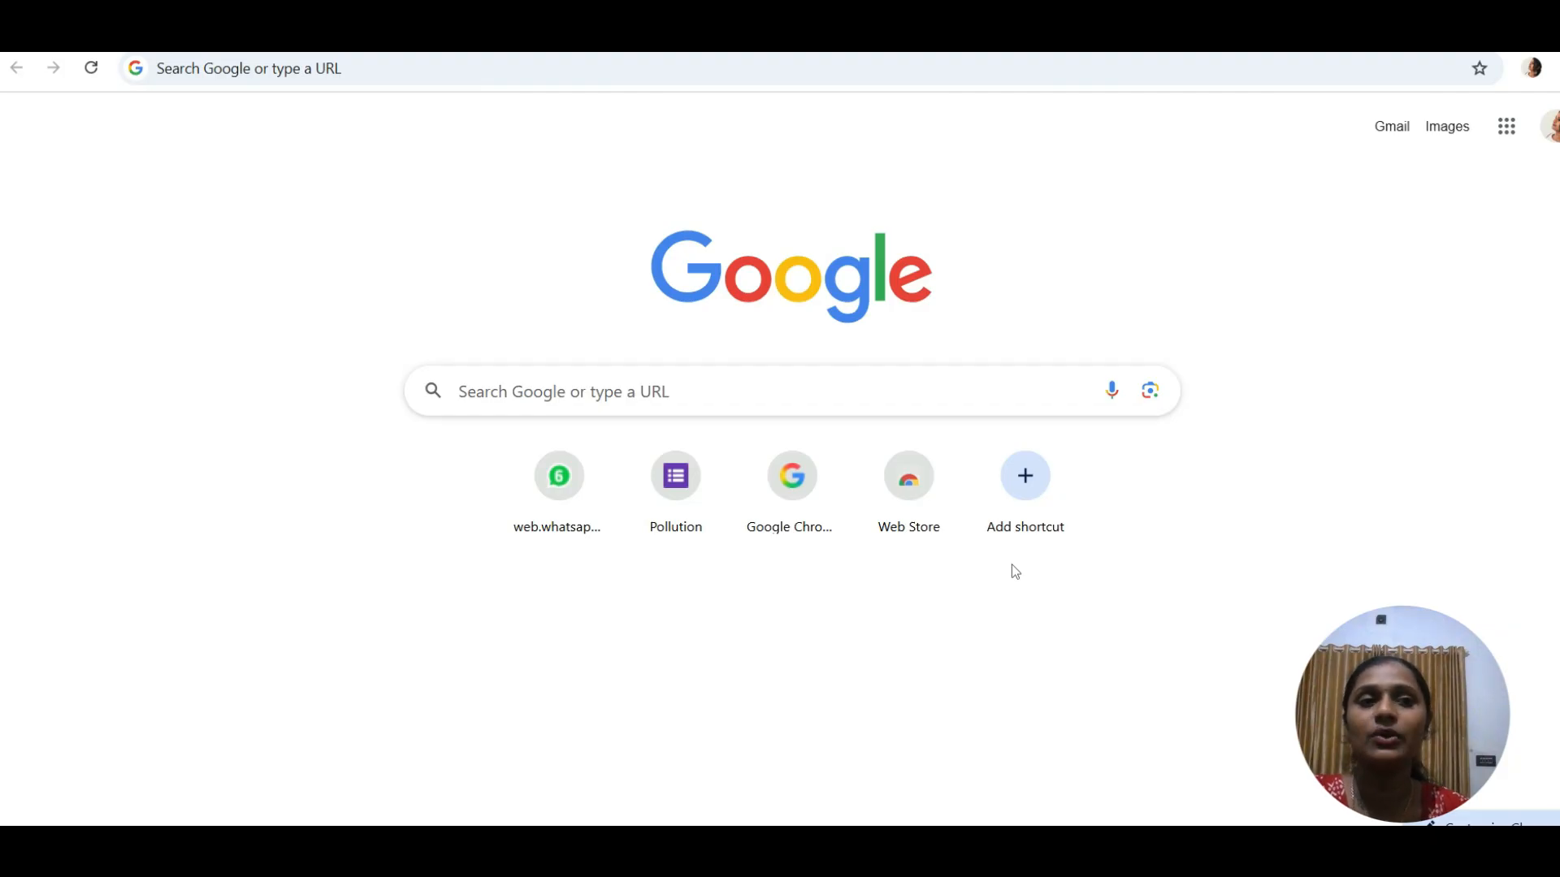
# - Go to the Google Forms home page through the recent 'google forms' search
pyautogui.click(1516, 128)
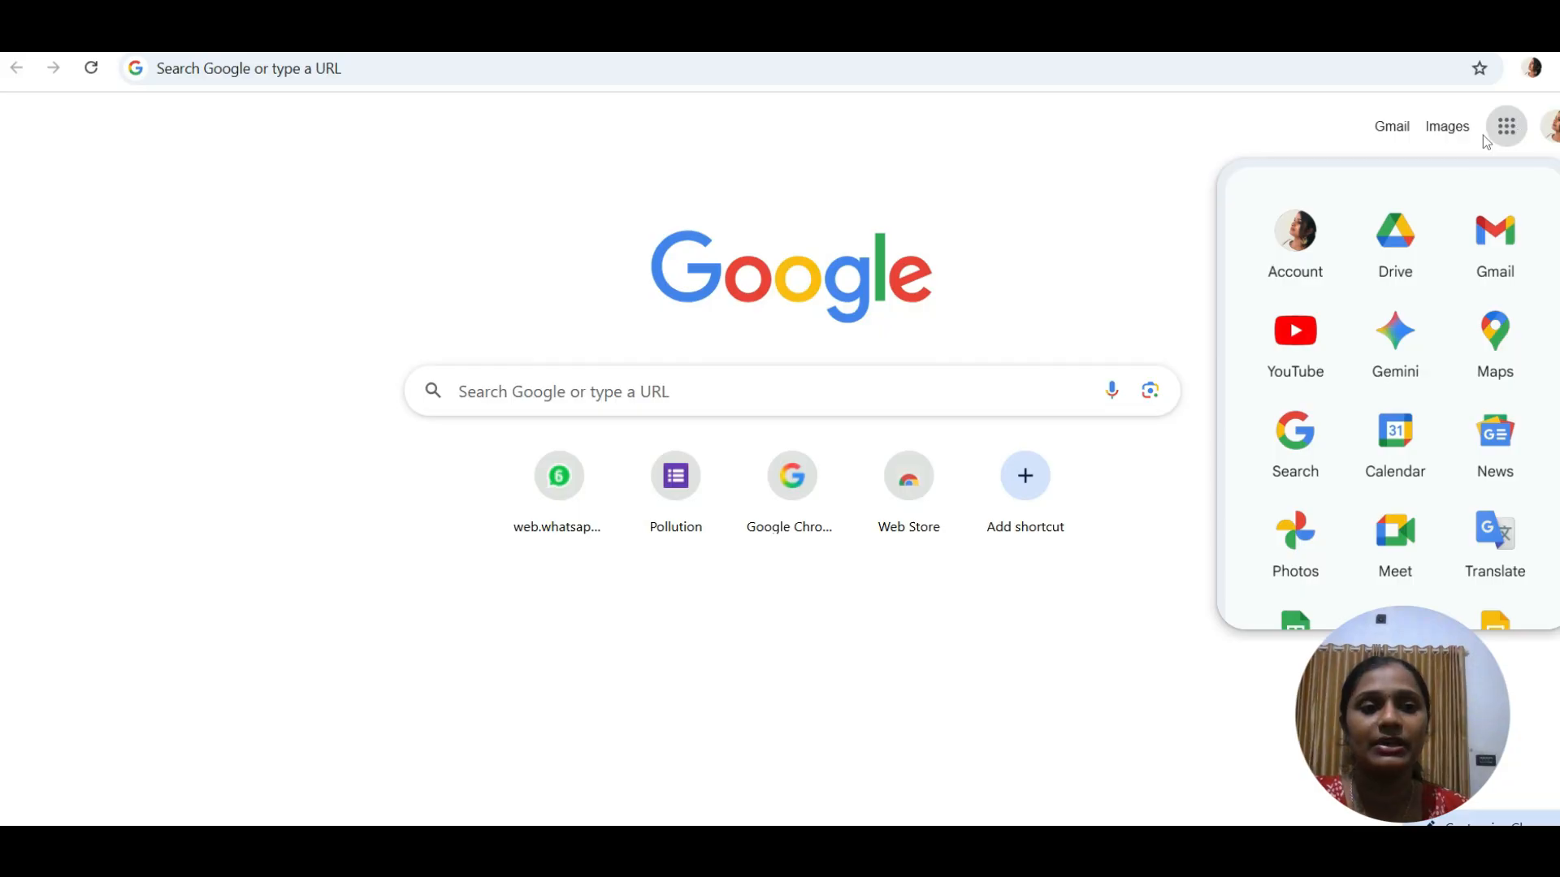
pyautogui.click(1149, 210)
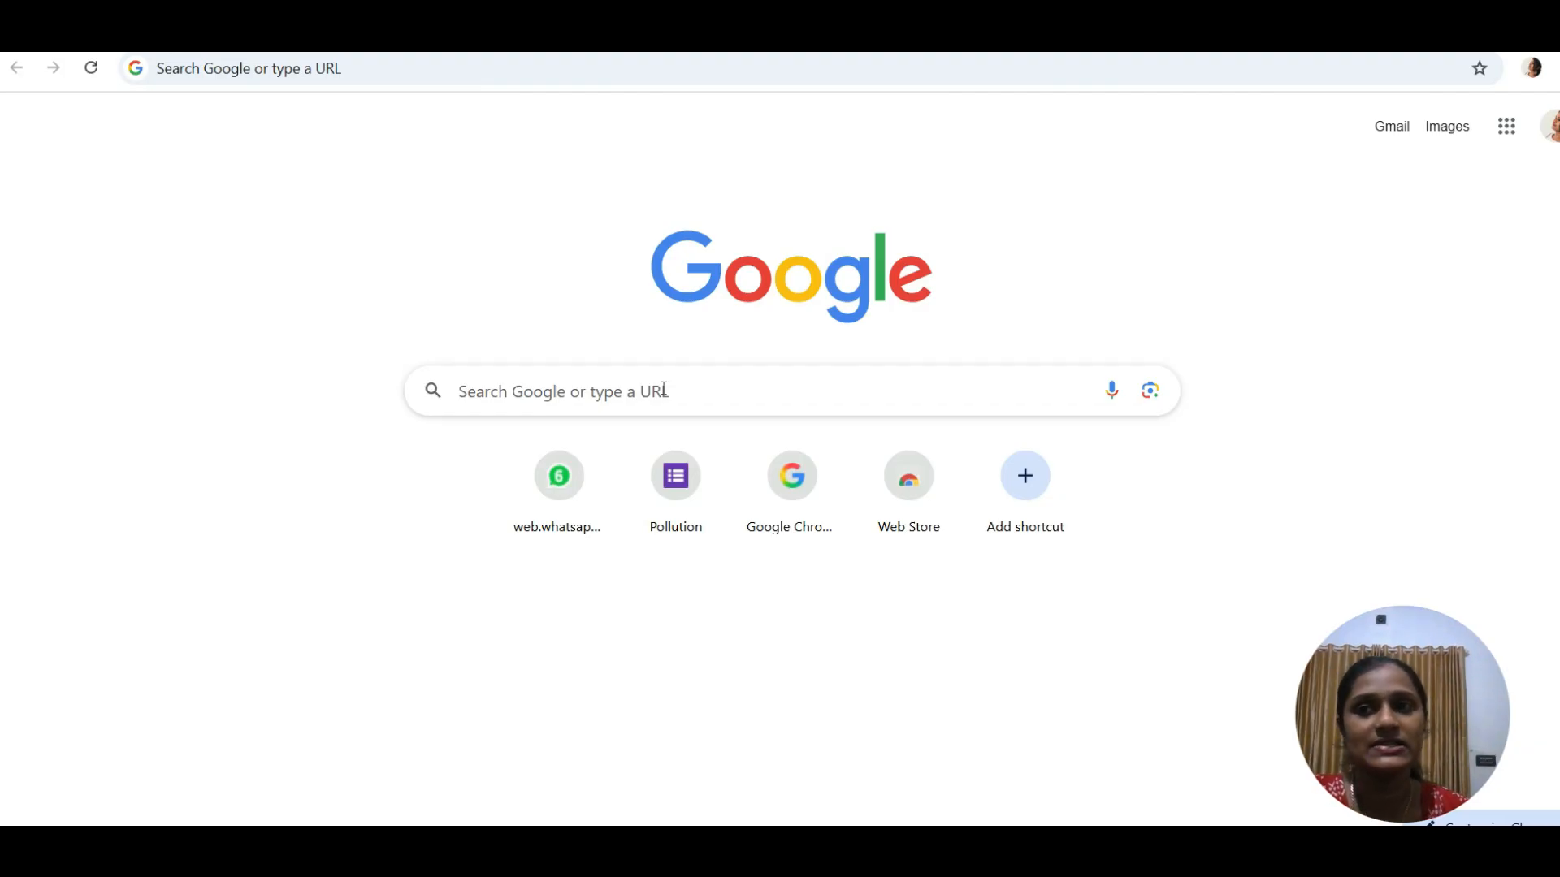
pyautogui.click(537, 405)
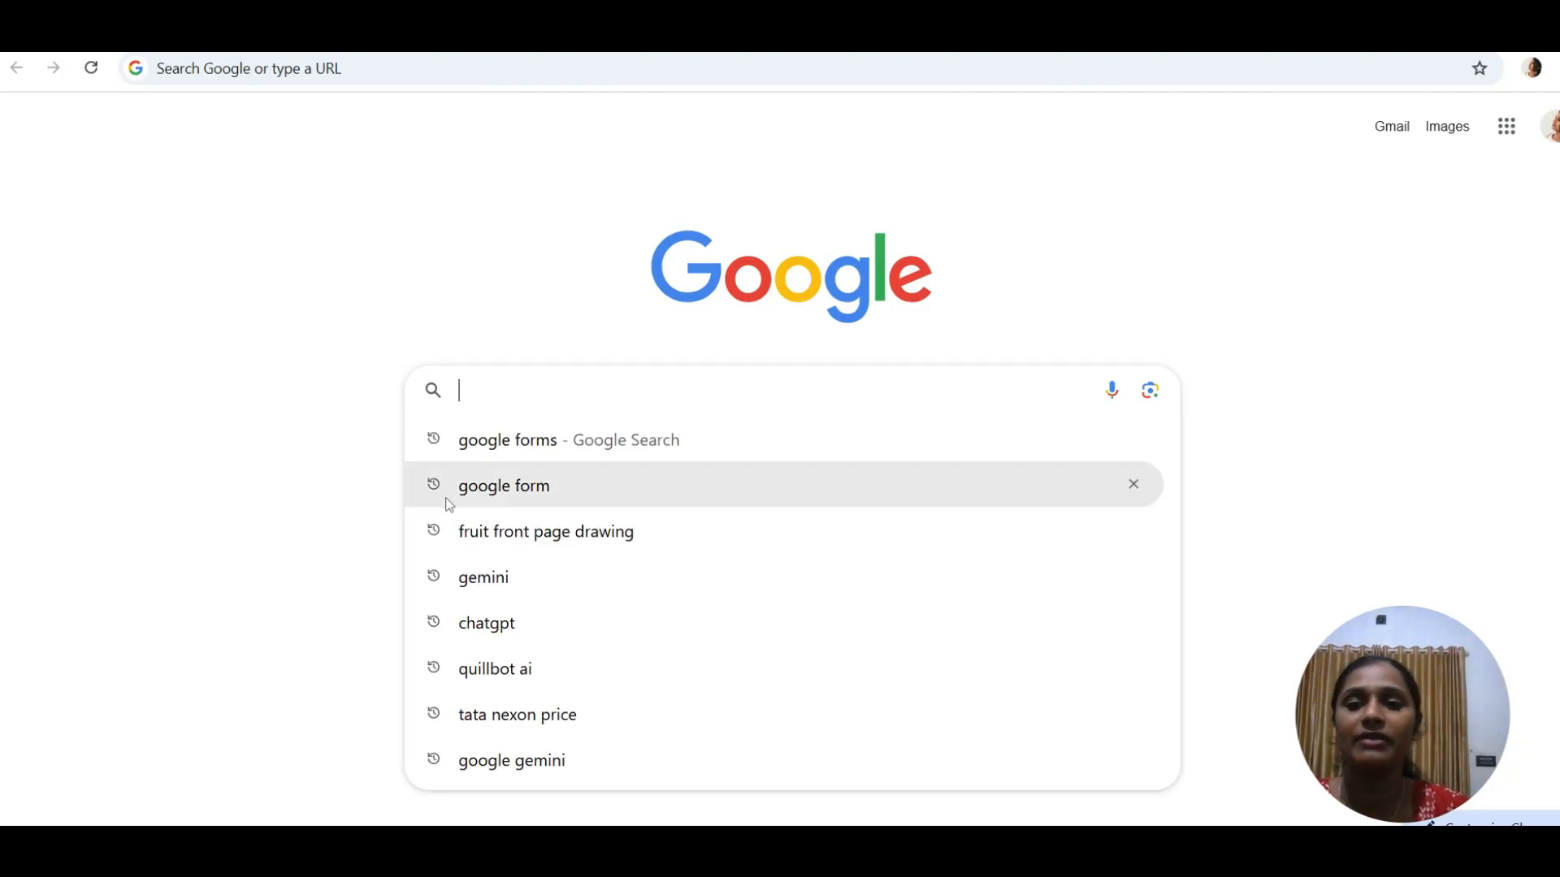
pyautogui.click(499, 450)
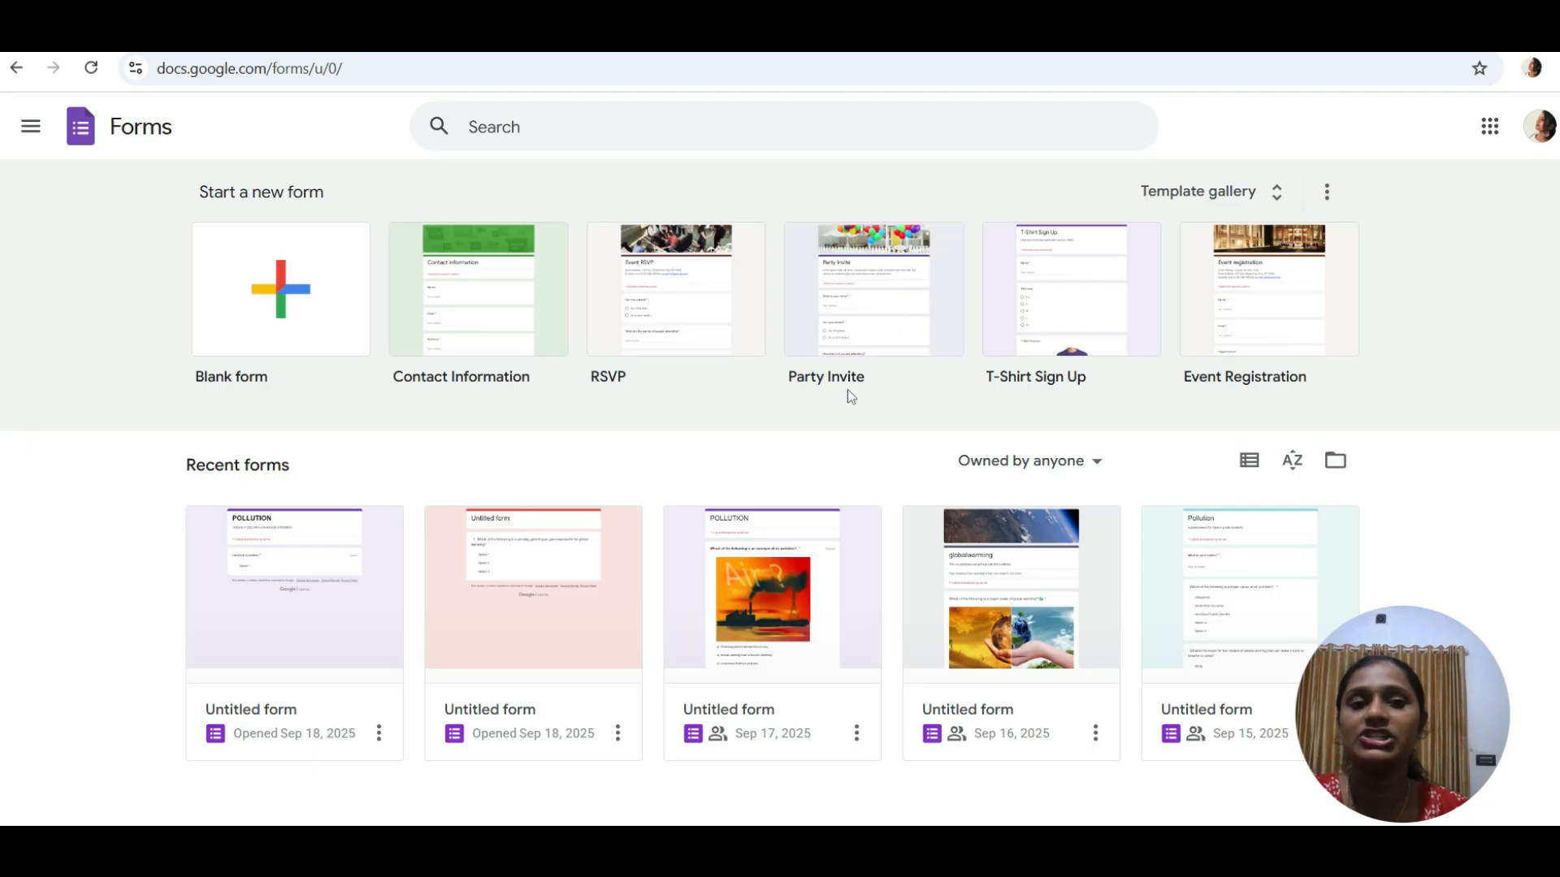
# - Create a blank untitled form and show its Settings page
pyautogui.click(357, 257)
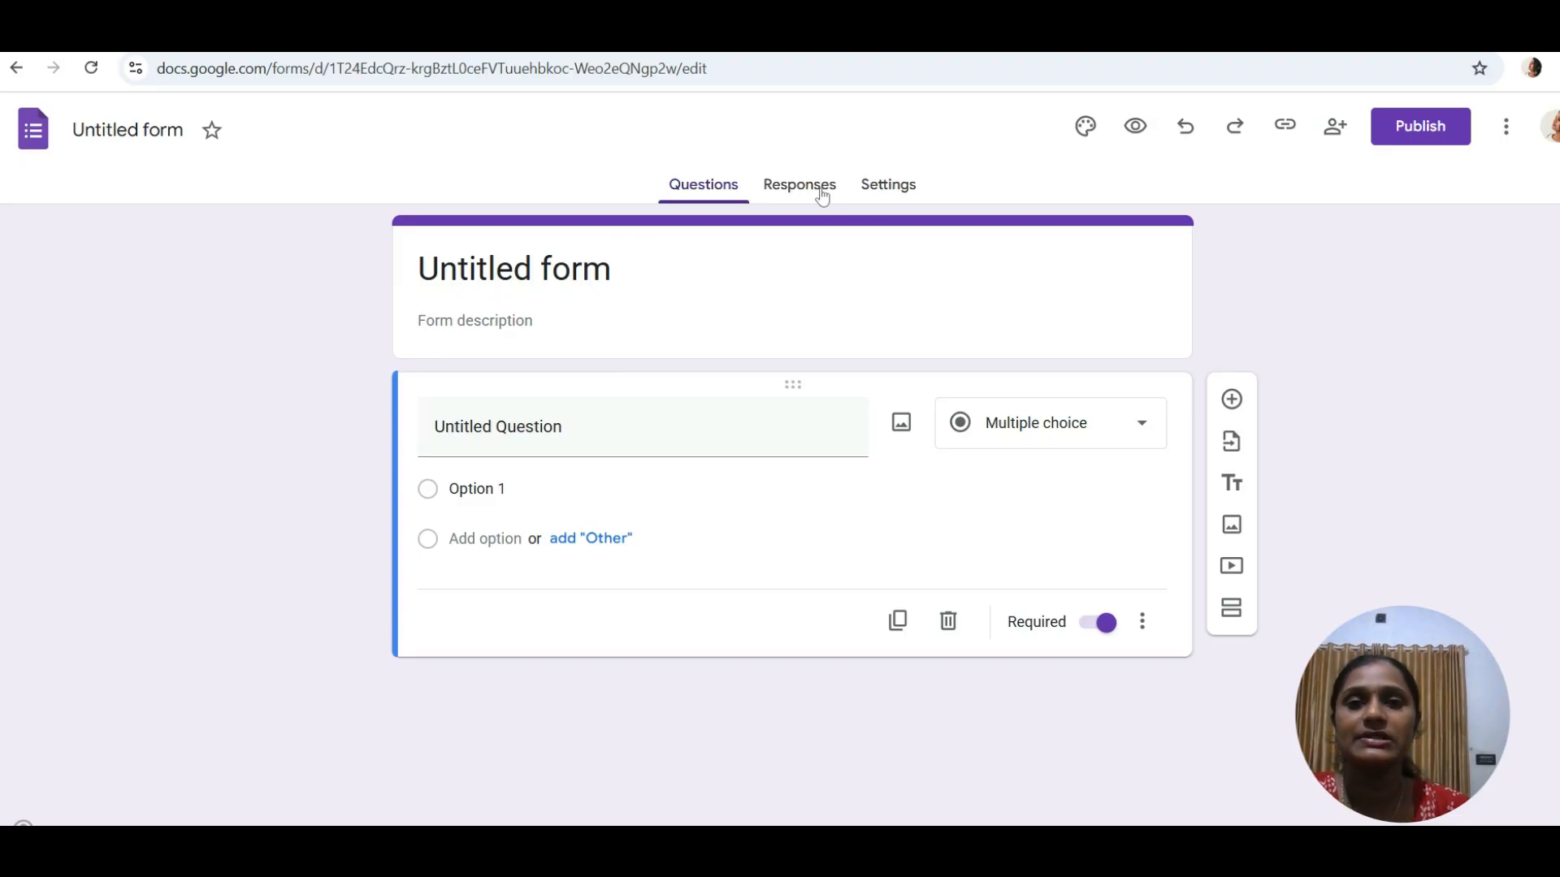
pyautogui.click(783, 189)
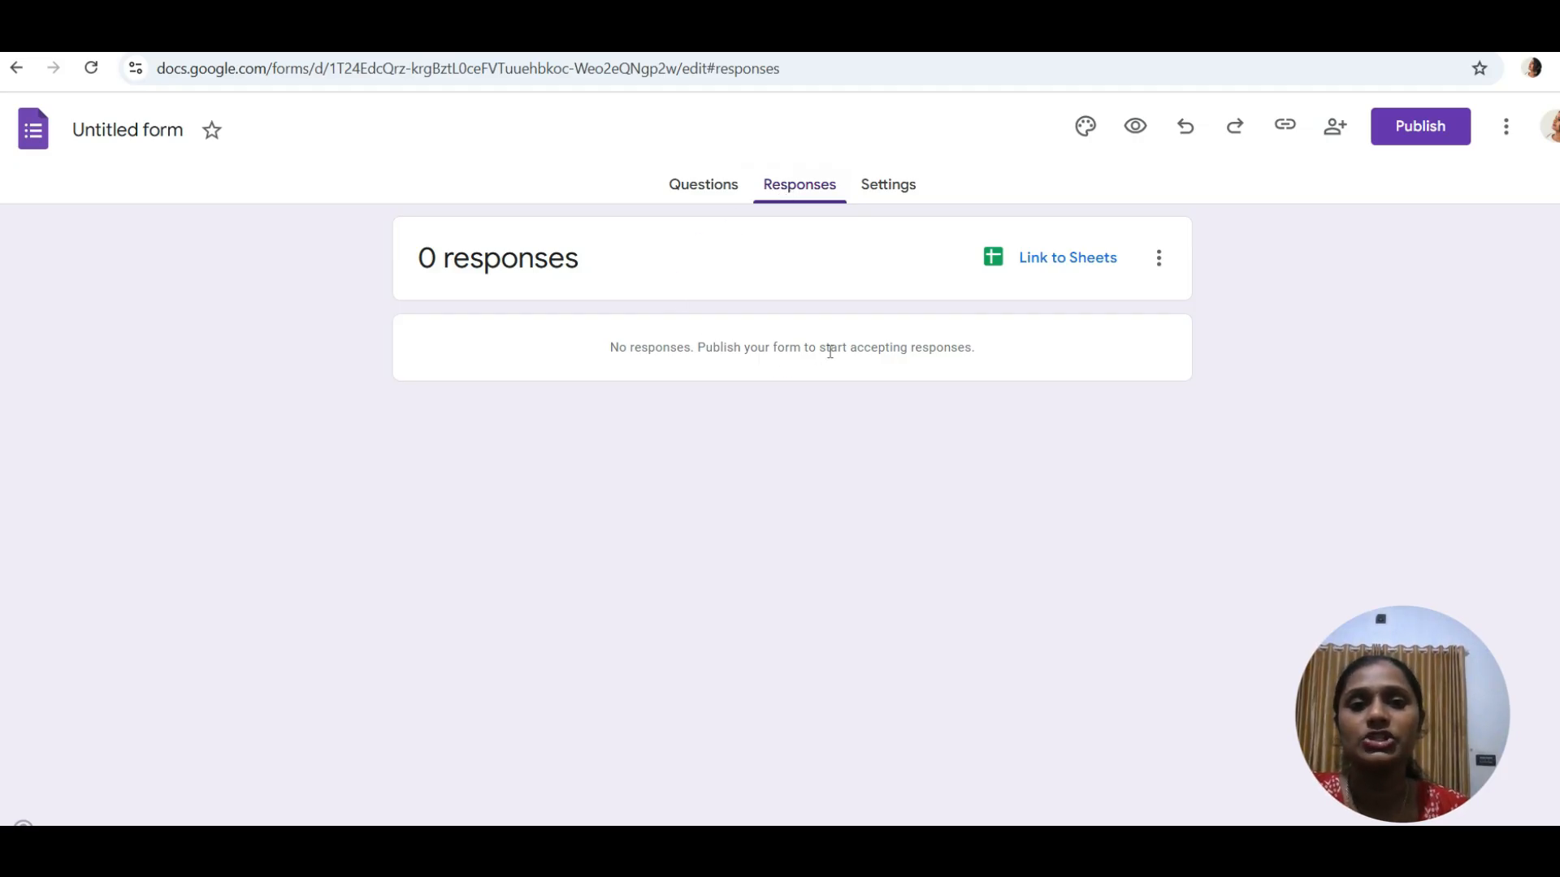
pyautogui.click(880, 186)
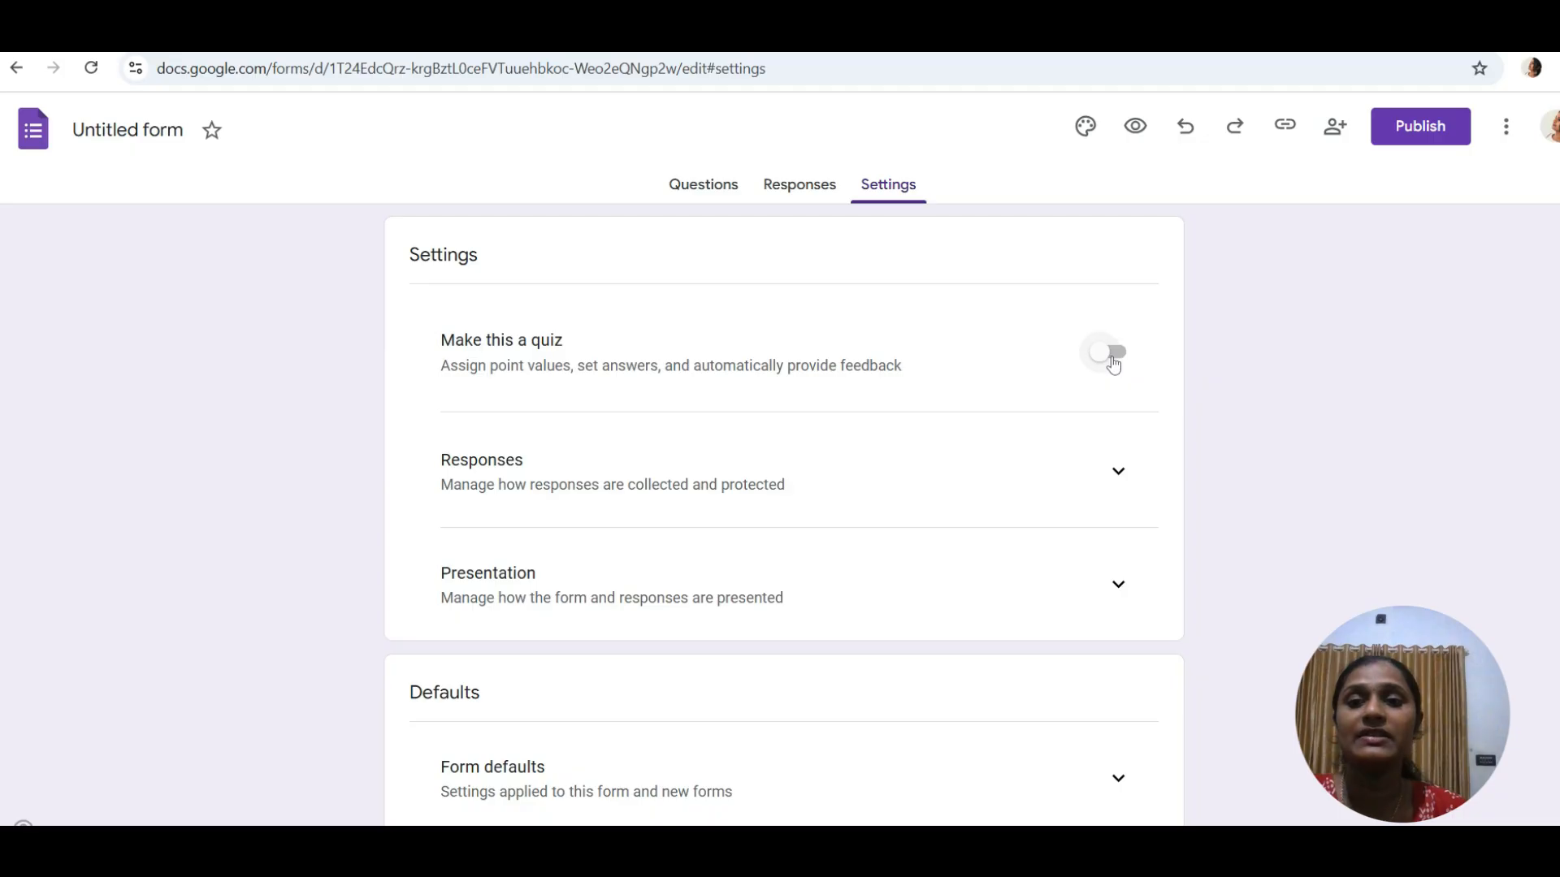
# - Turn on quiz mode with grades released later, after manual review
pyautogui.click(1114, 365)
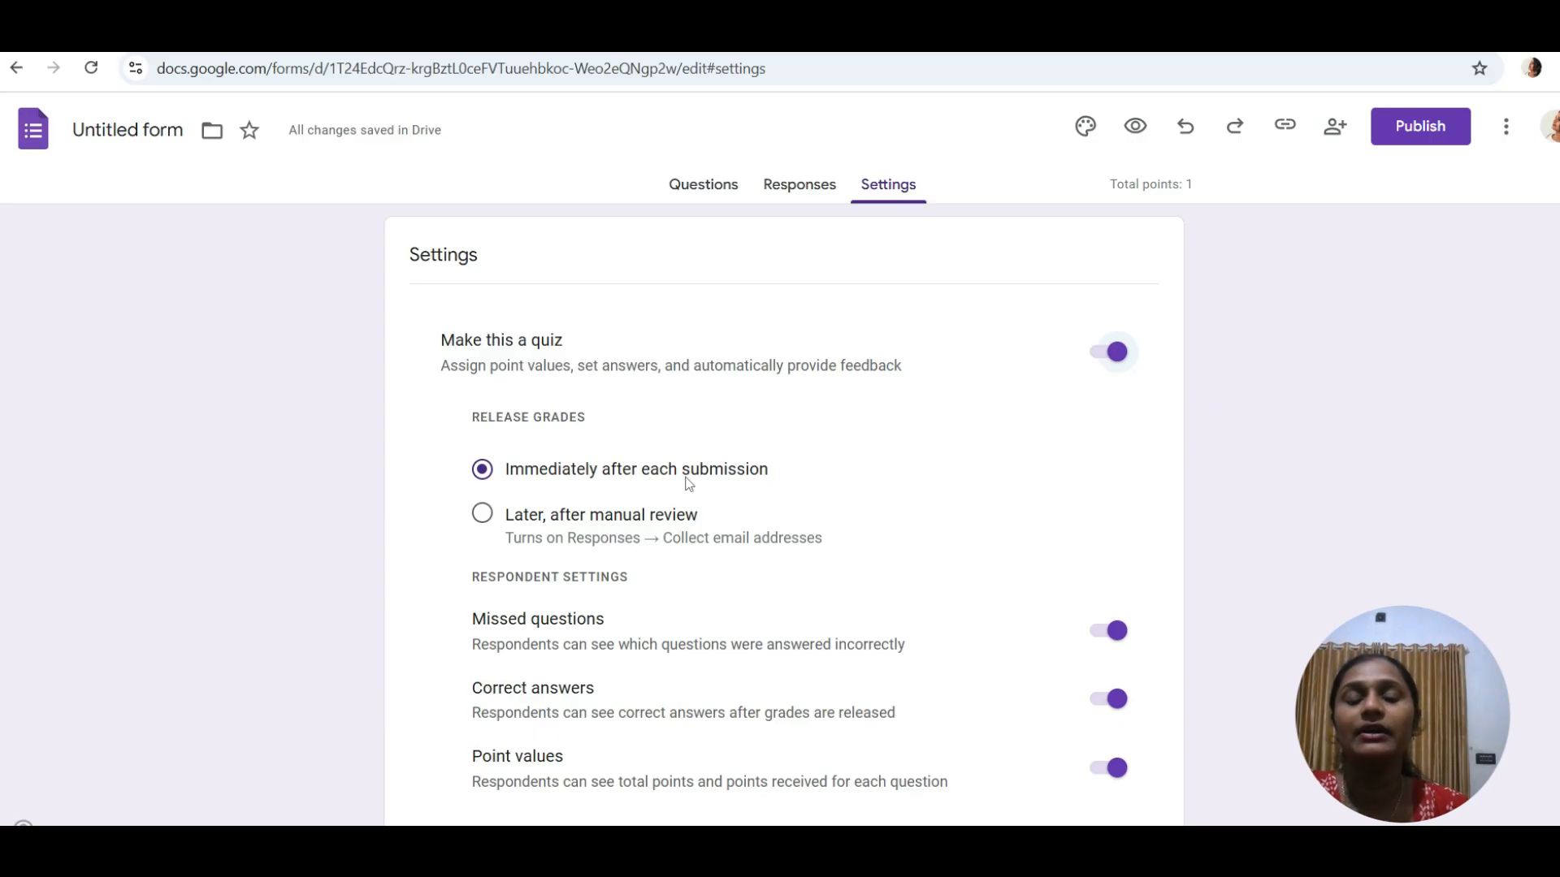
pyautogui.click(486, 517)
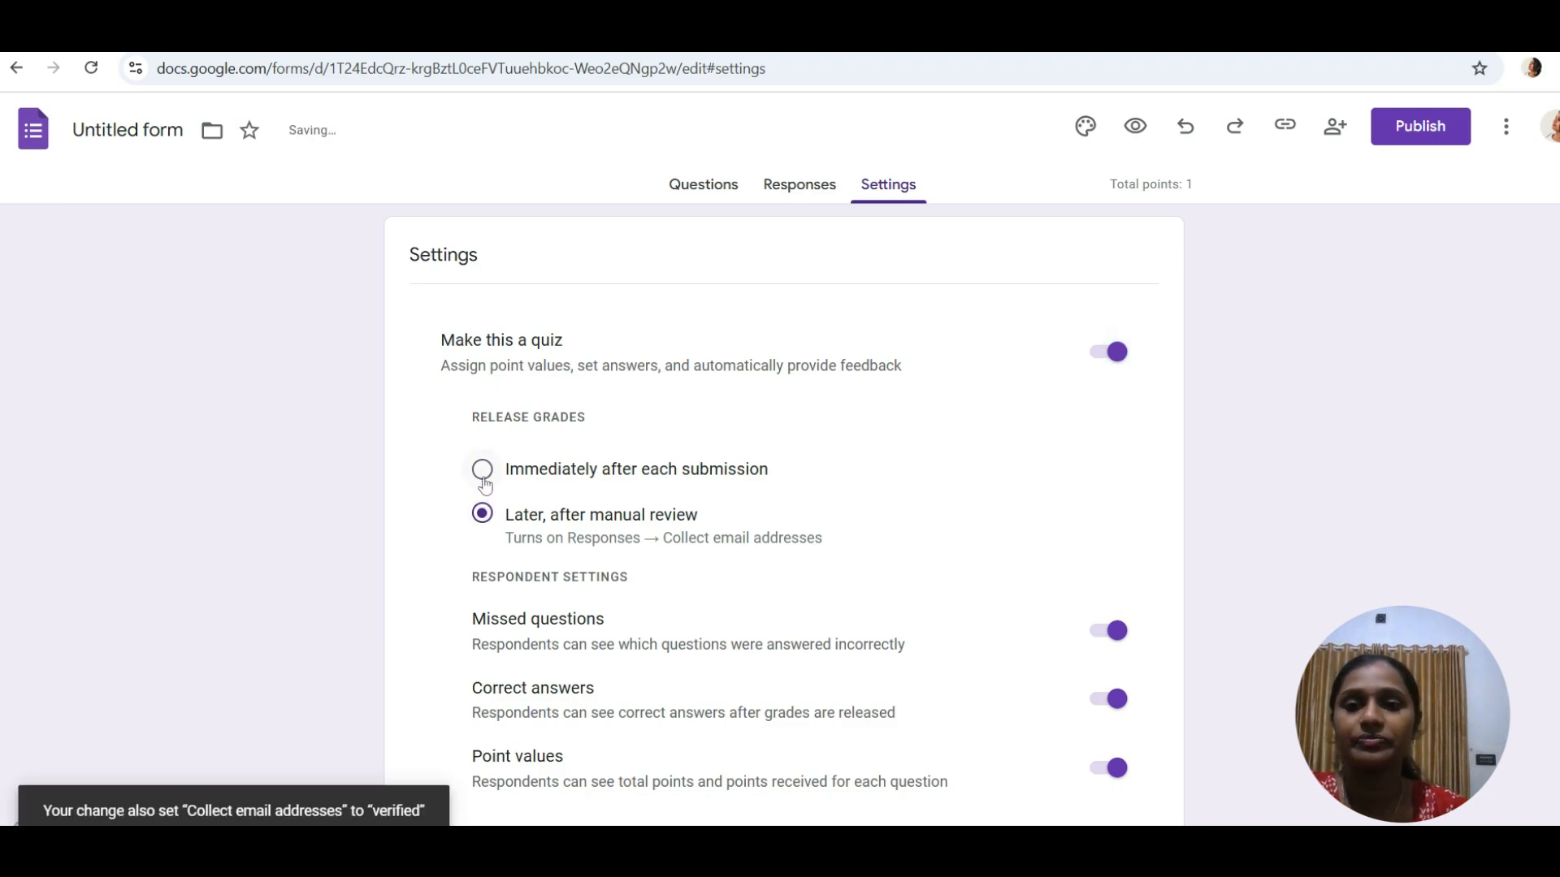
pyautogui.click(483, 478)
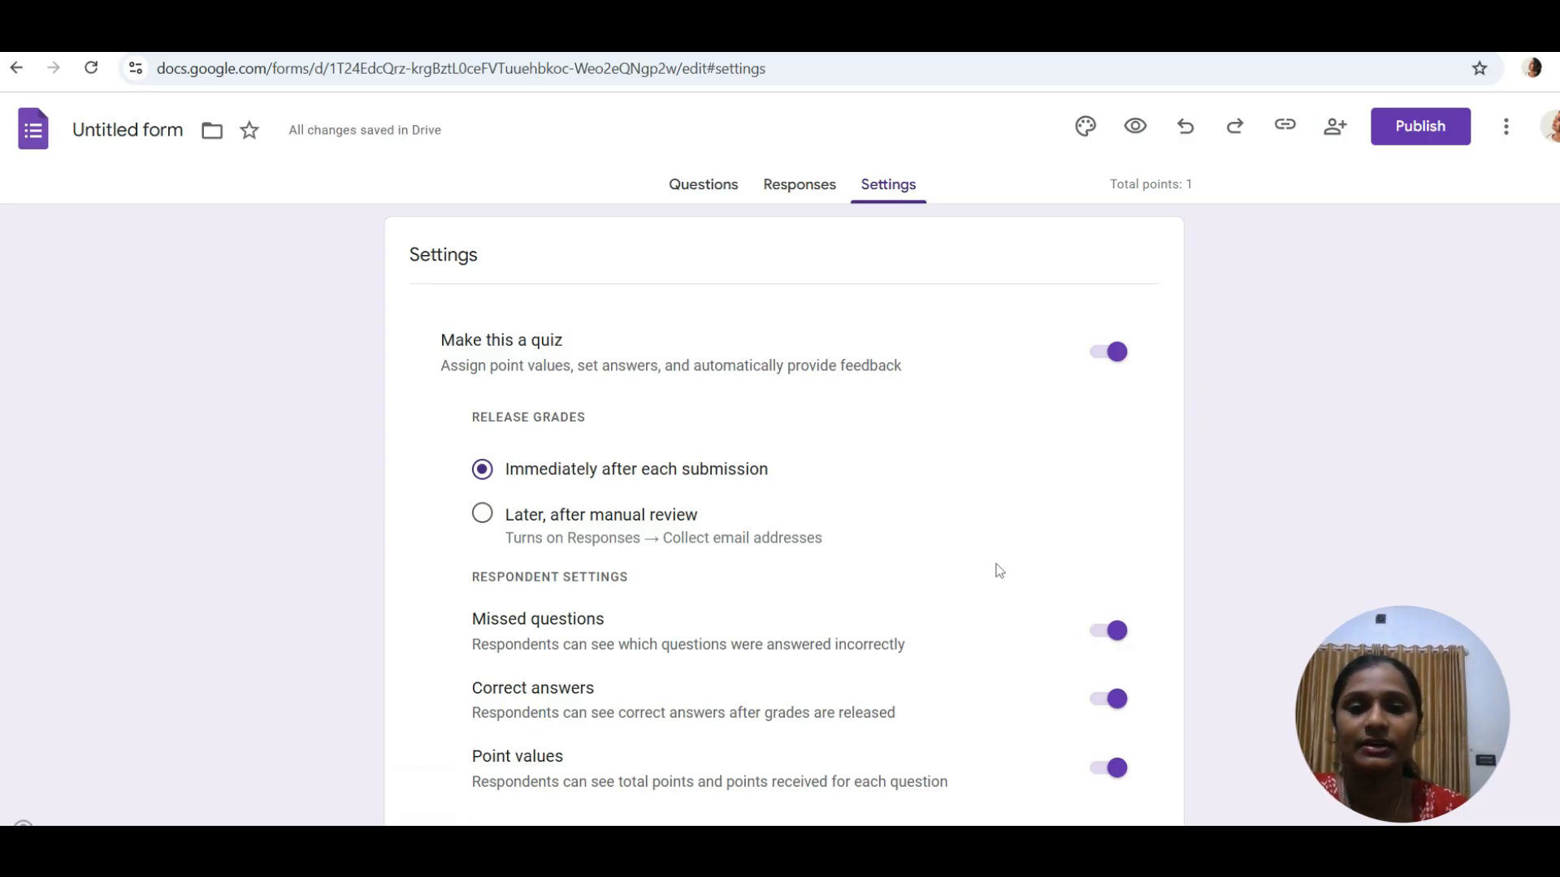
pyautogui.press('Down')
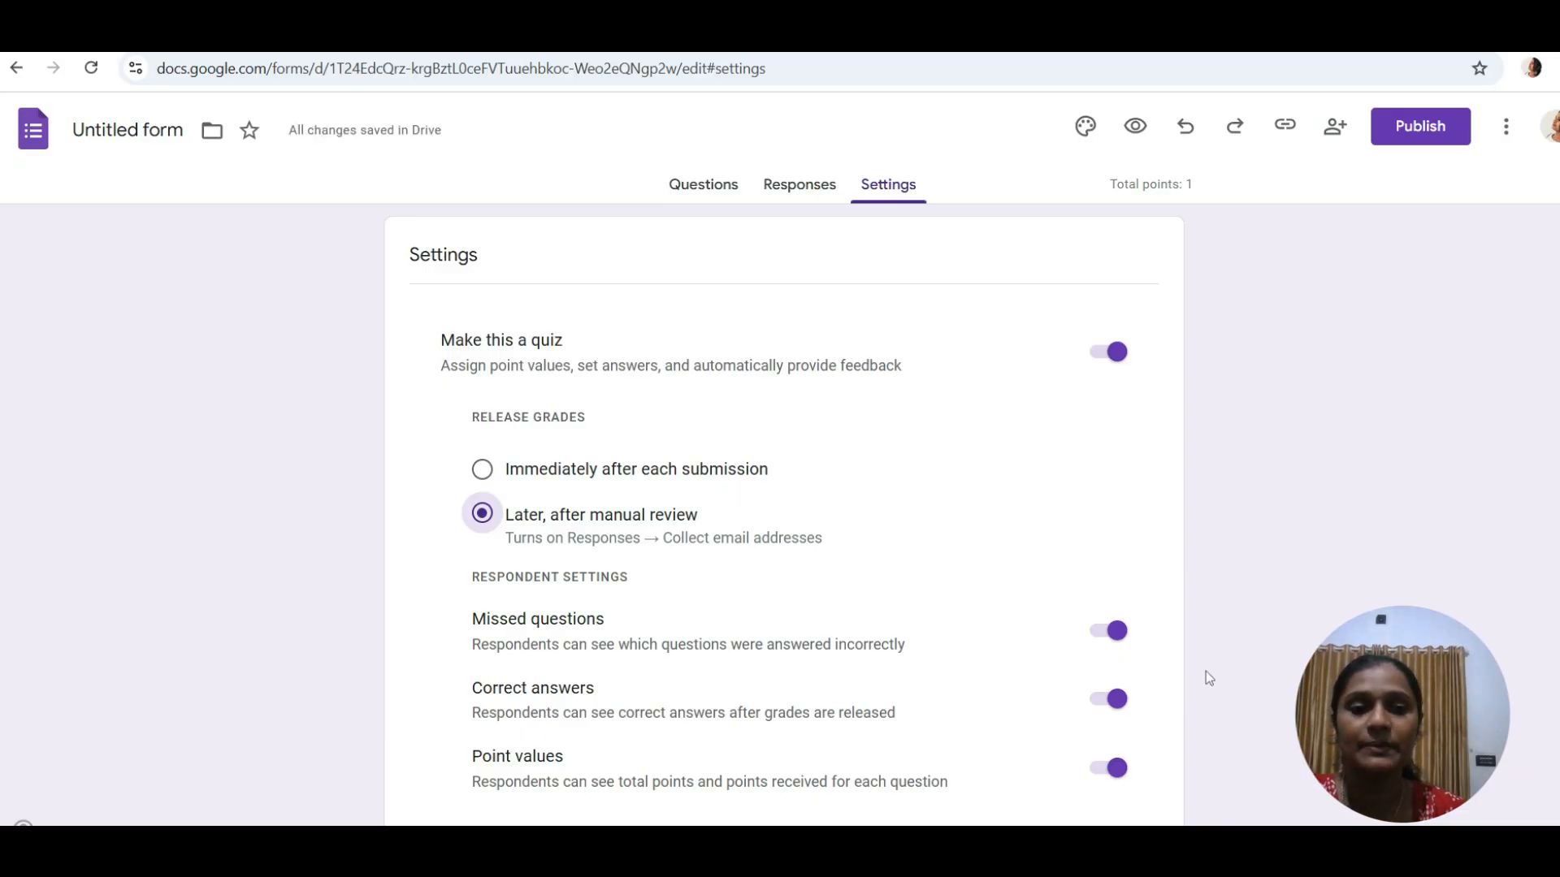
# - Set the default question point value to 1
pyautogui.scroll(-3, 1201, 674)
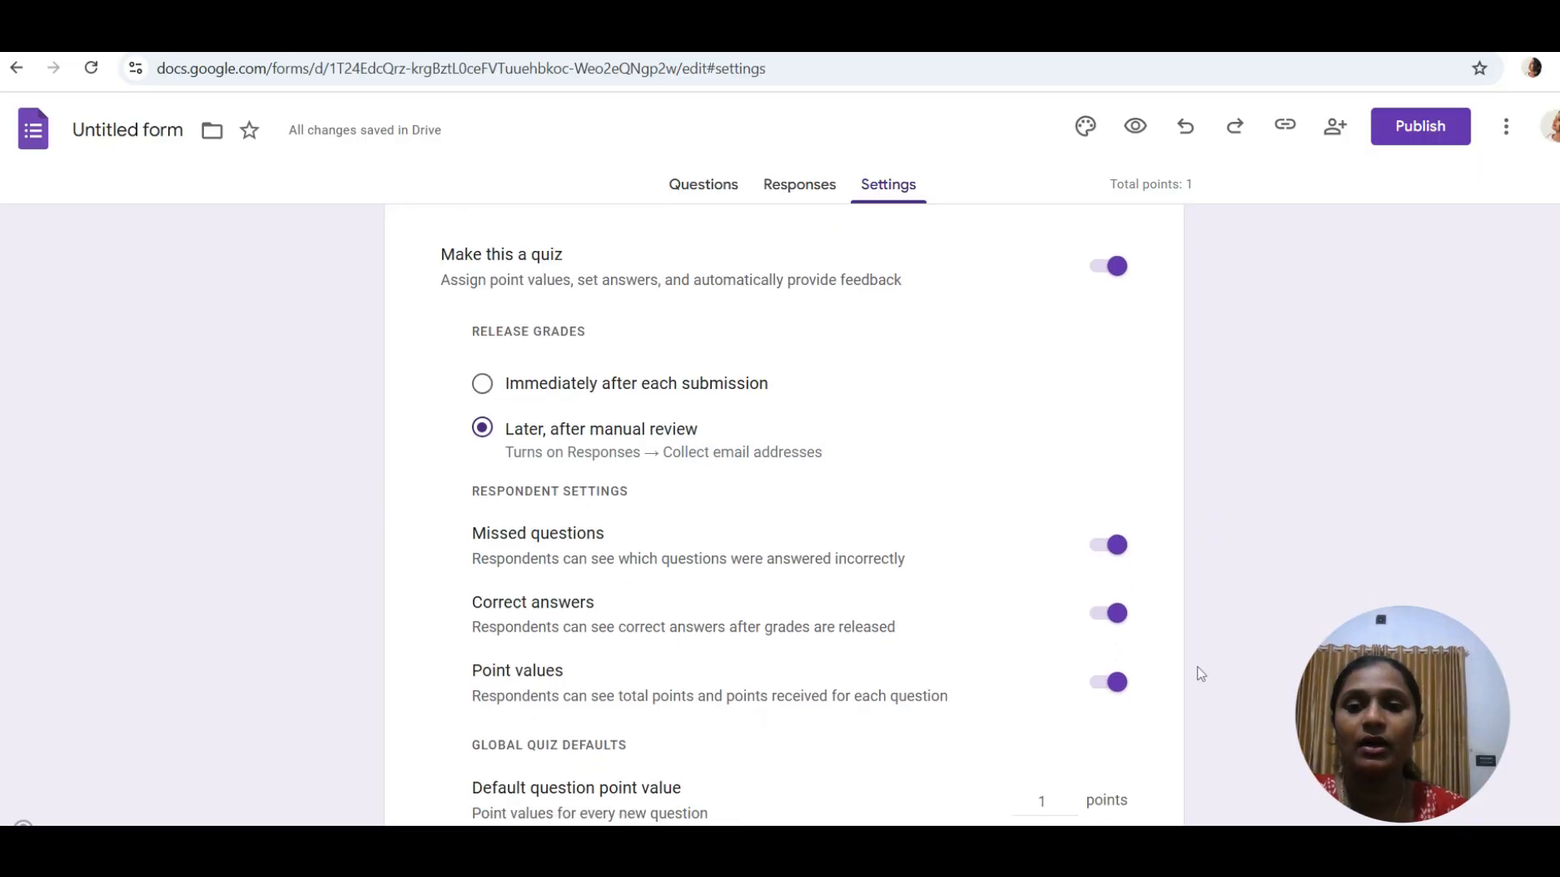
pyautogui.scroll(-3, 1200, 674)
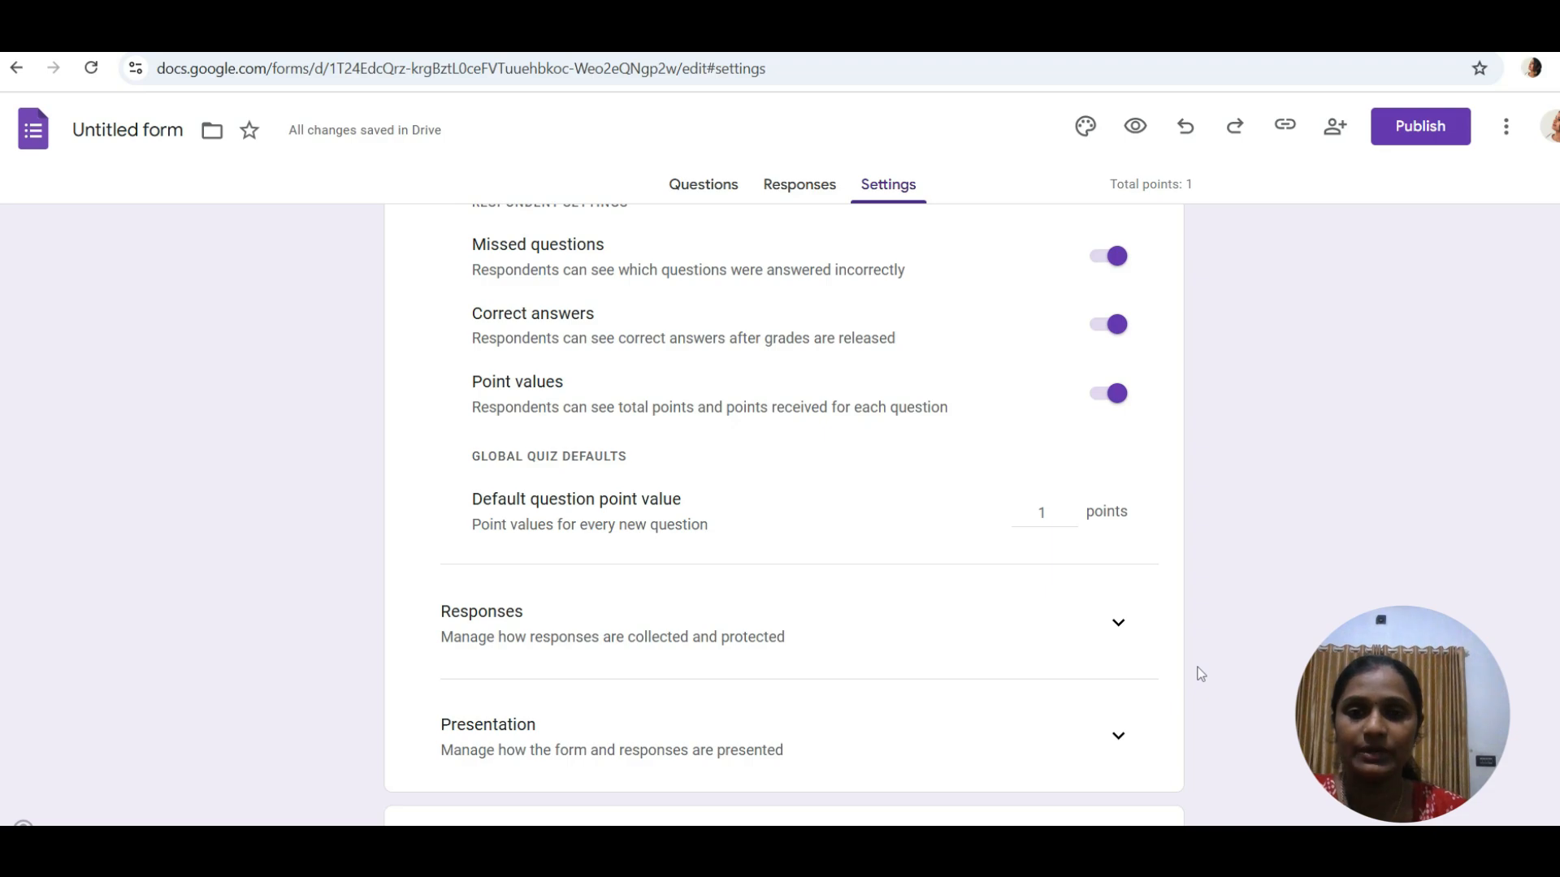
pyautogui.doubleClick(1046, 506)
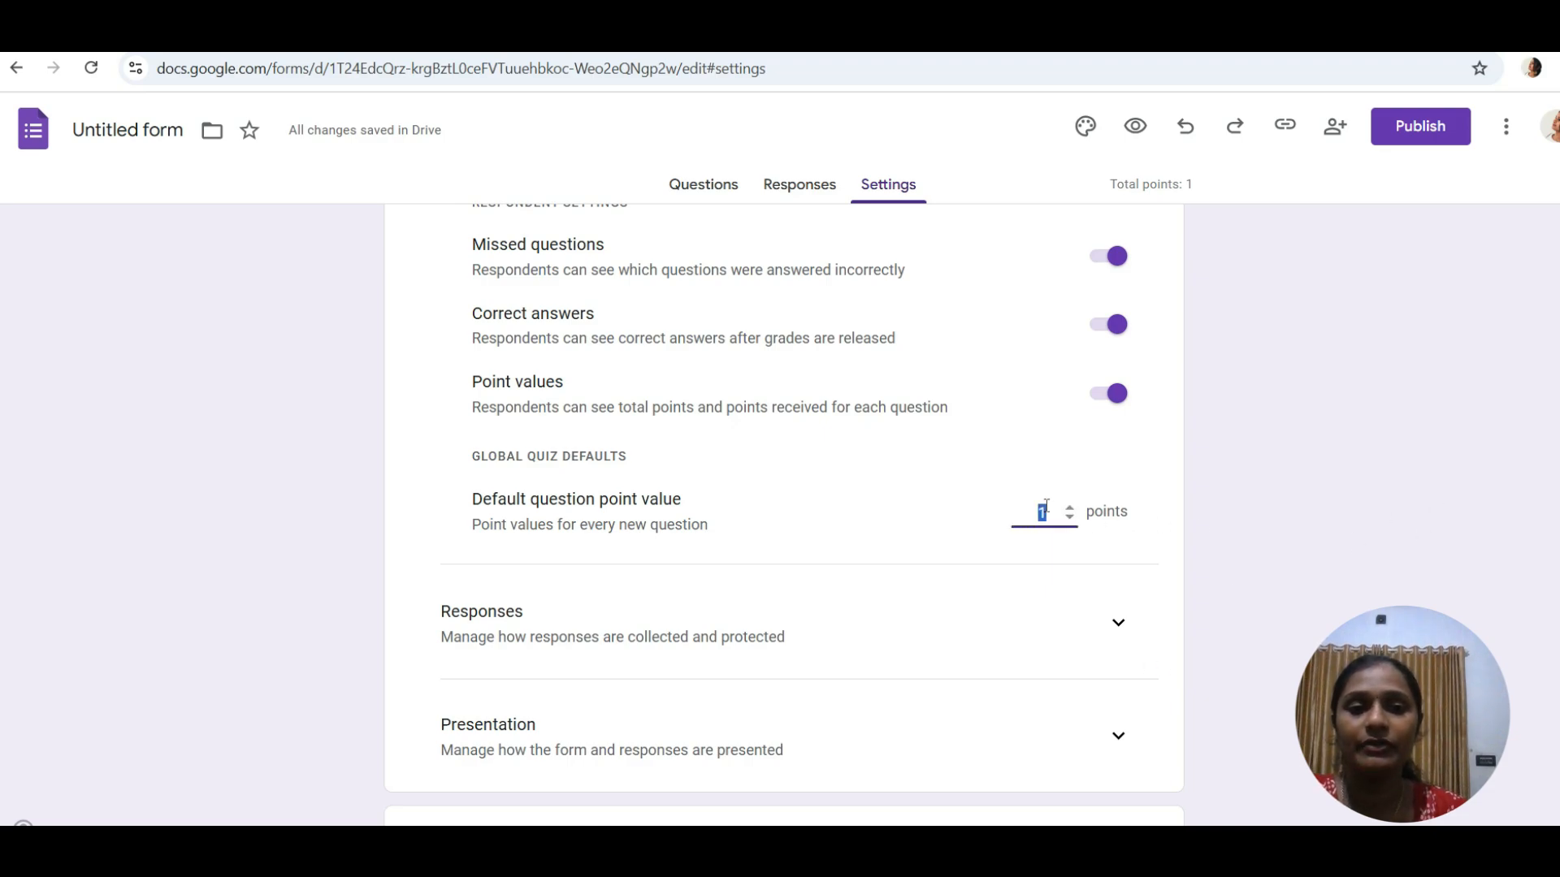
pyautogui.press('BackSpace')
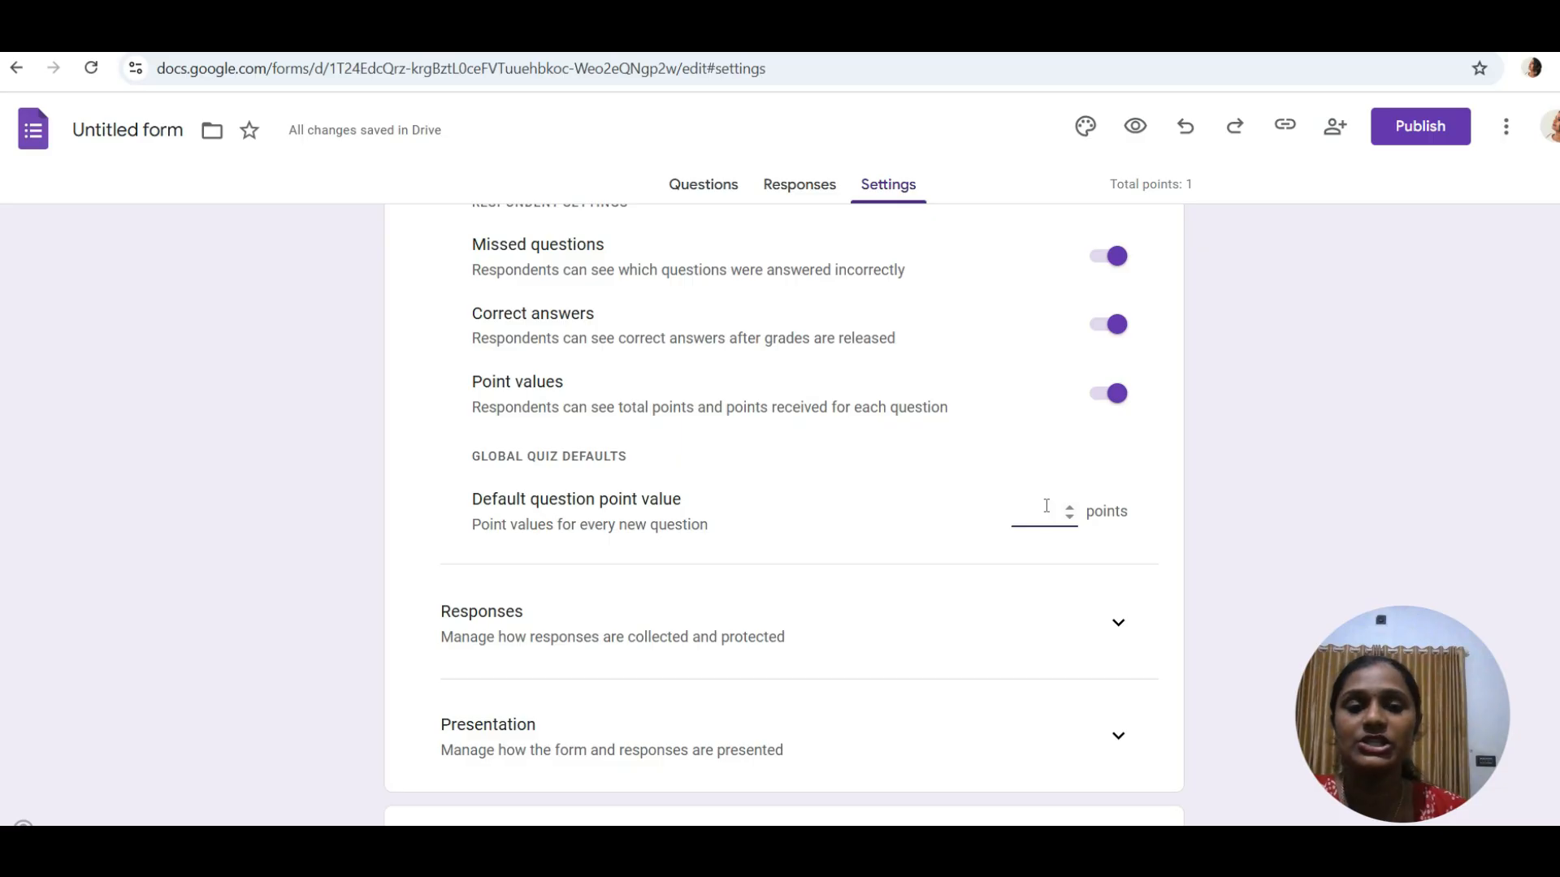
pyautogui.write('1')
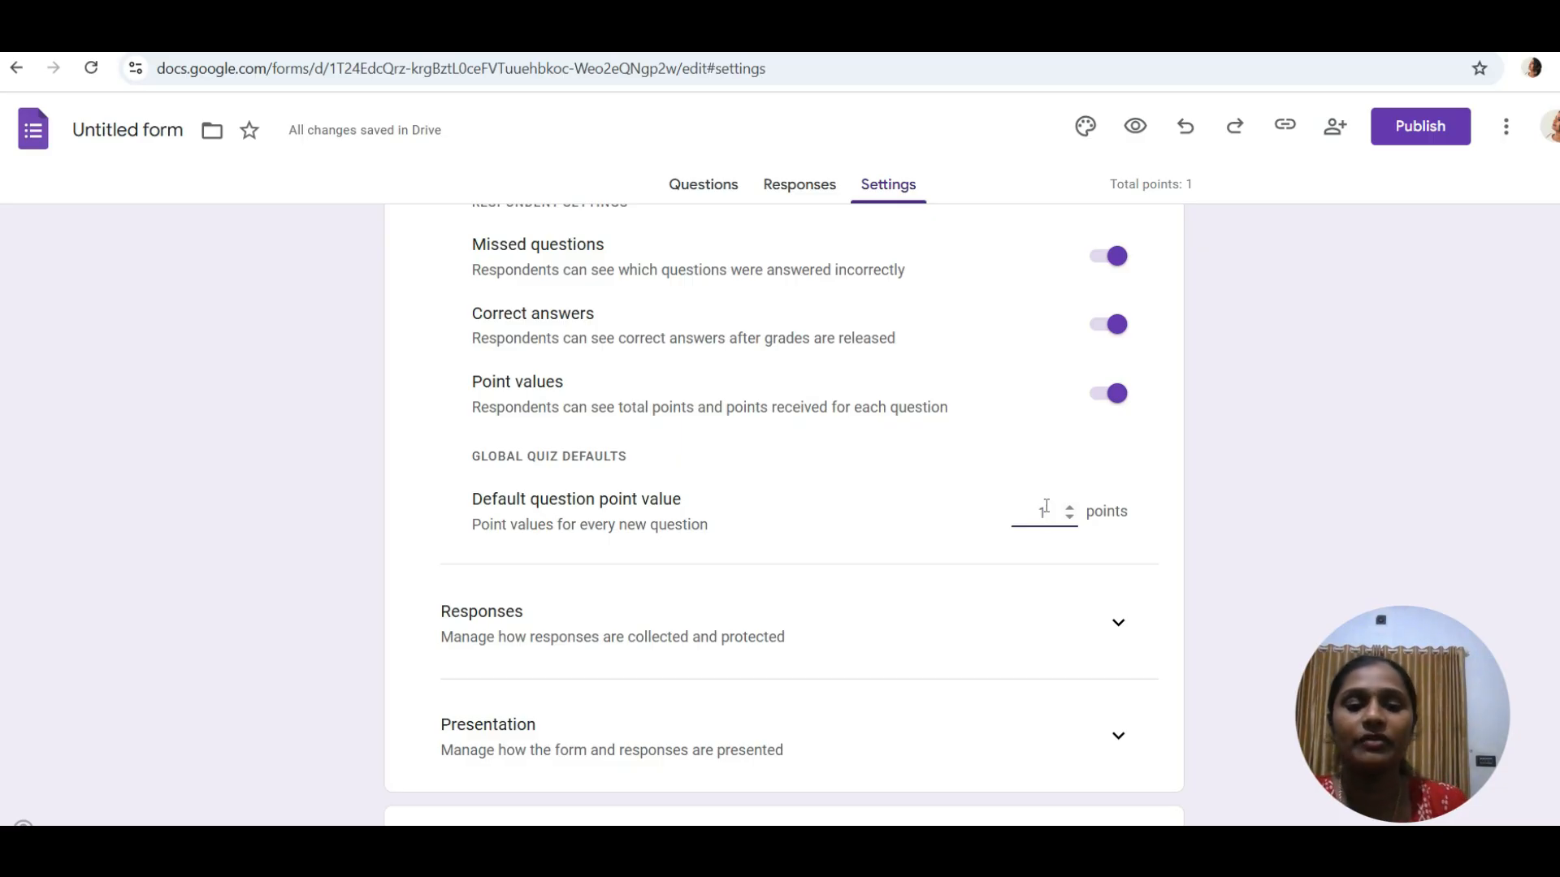
# - Set Collect email addresses to Verified and keep Send responders a copy Off
pyautogui.click(1118, 626)
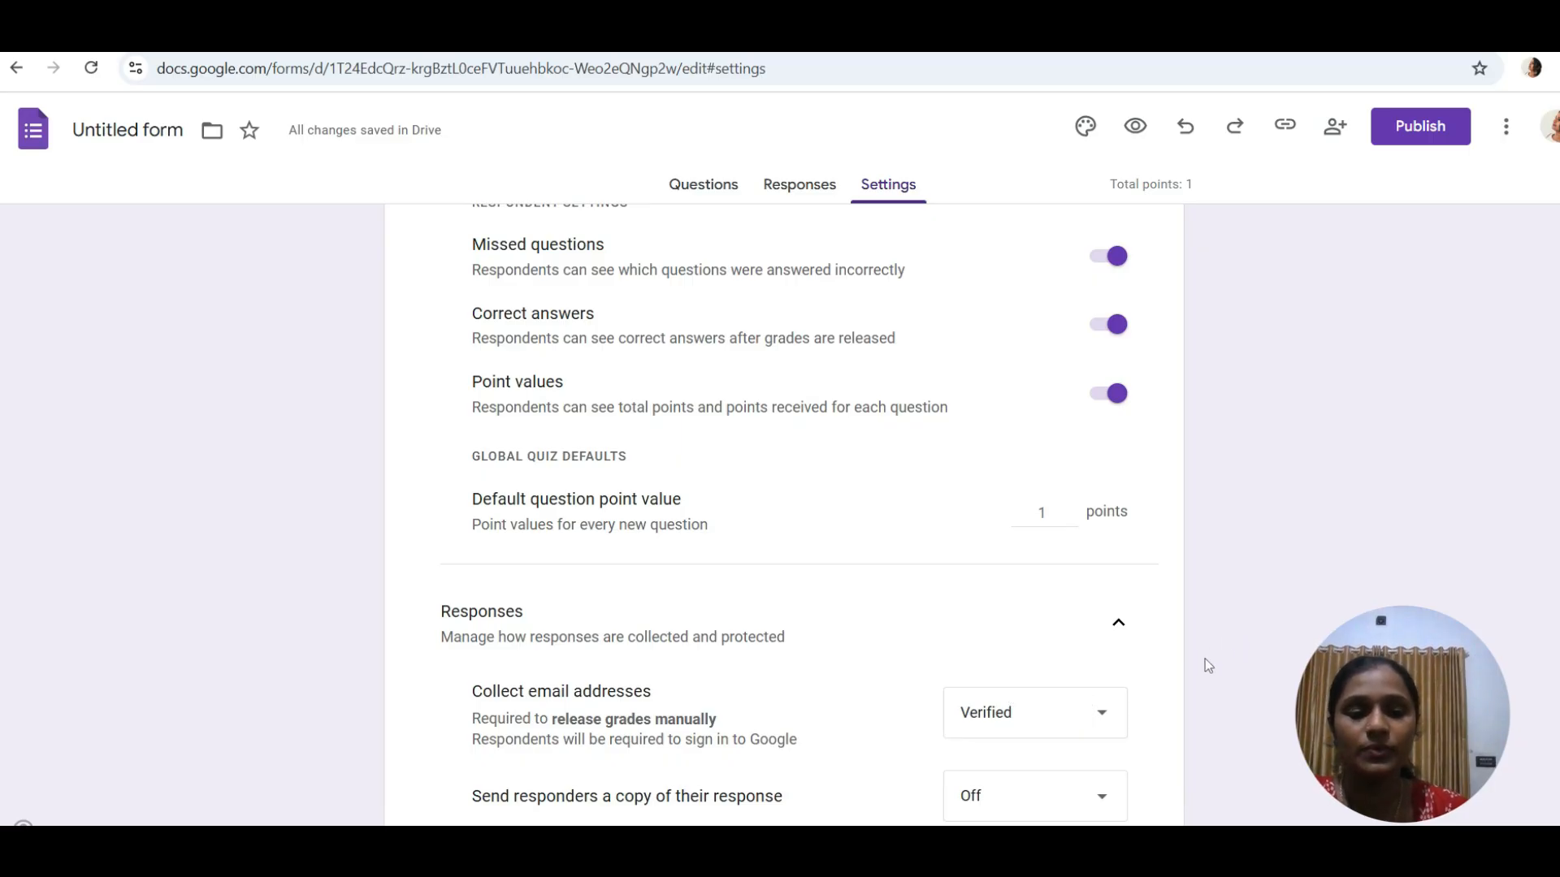
pyautogui.scroll(-3, 1205, 660)
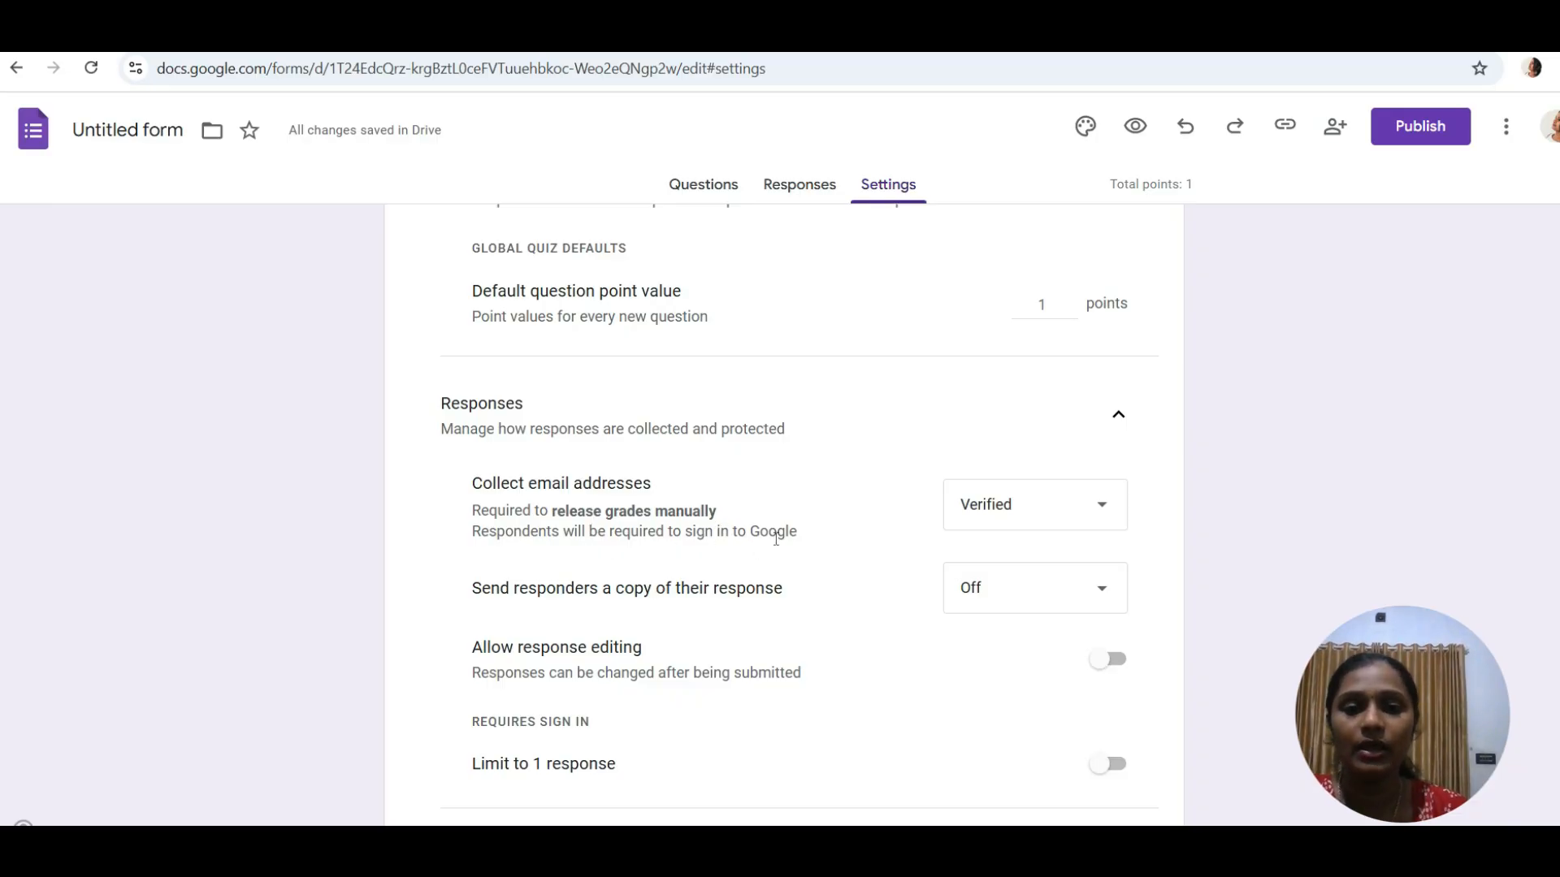
pyautogui.click(1102, 509)
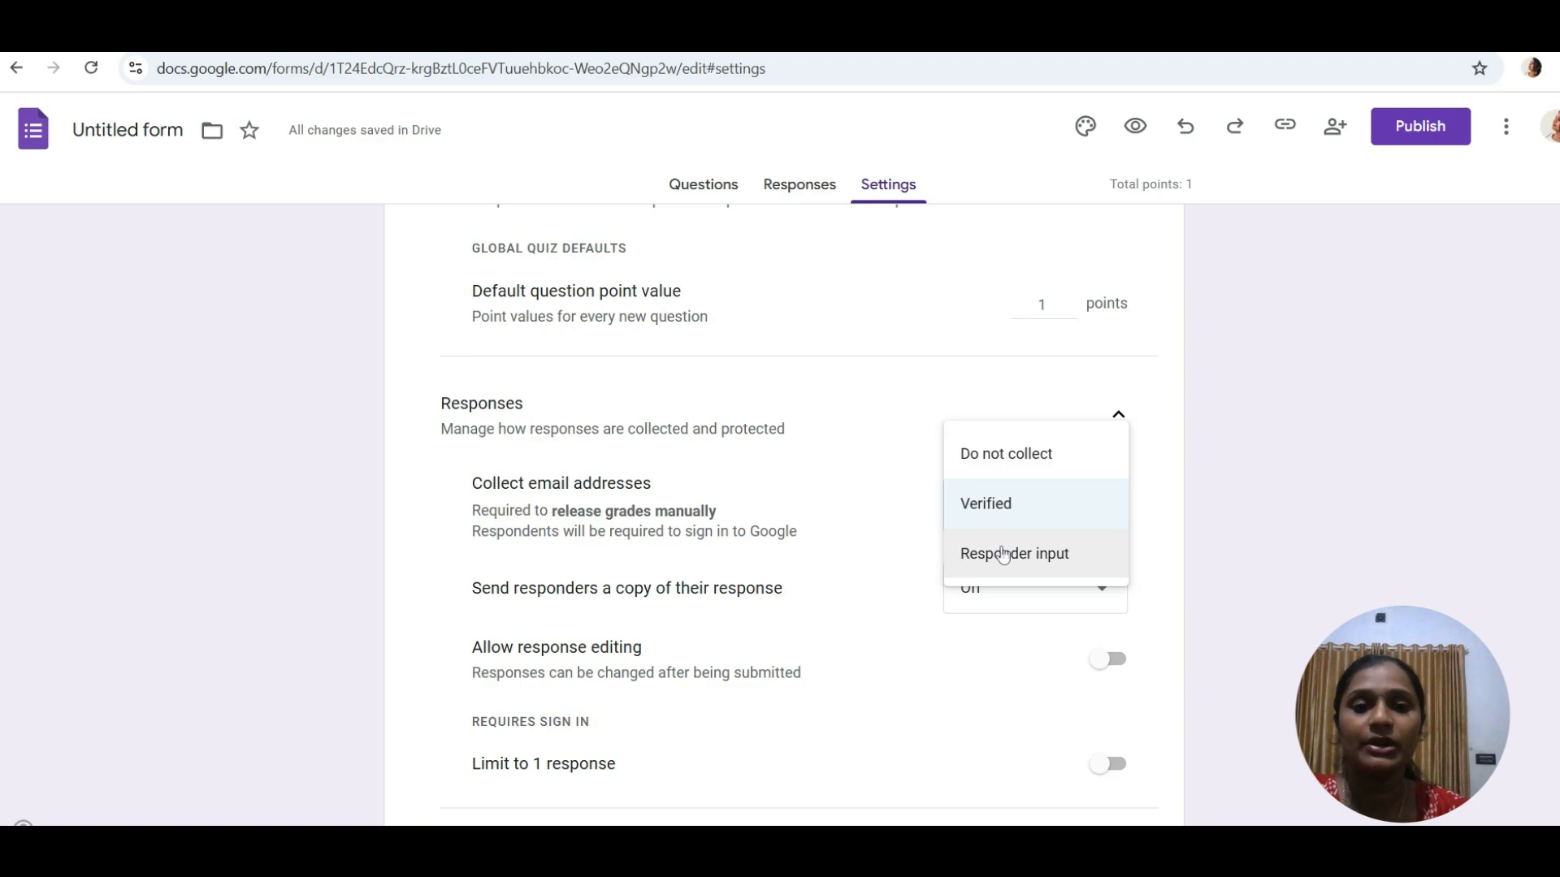
pyautogui.click(985, 504)
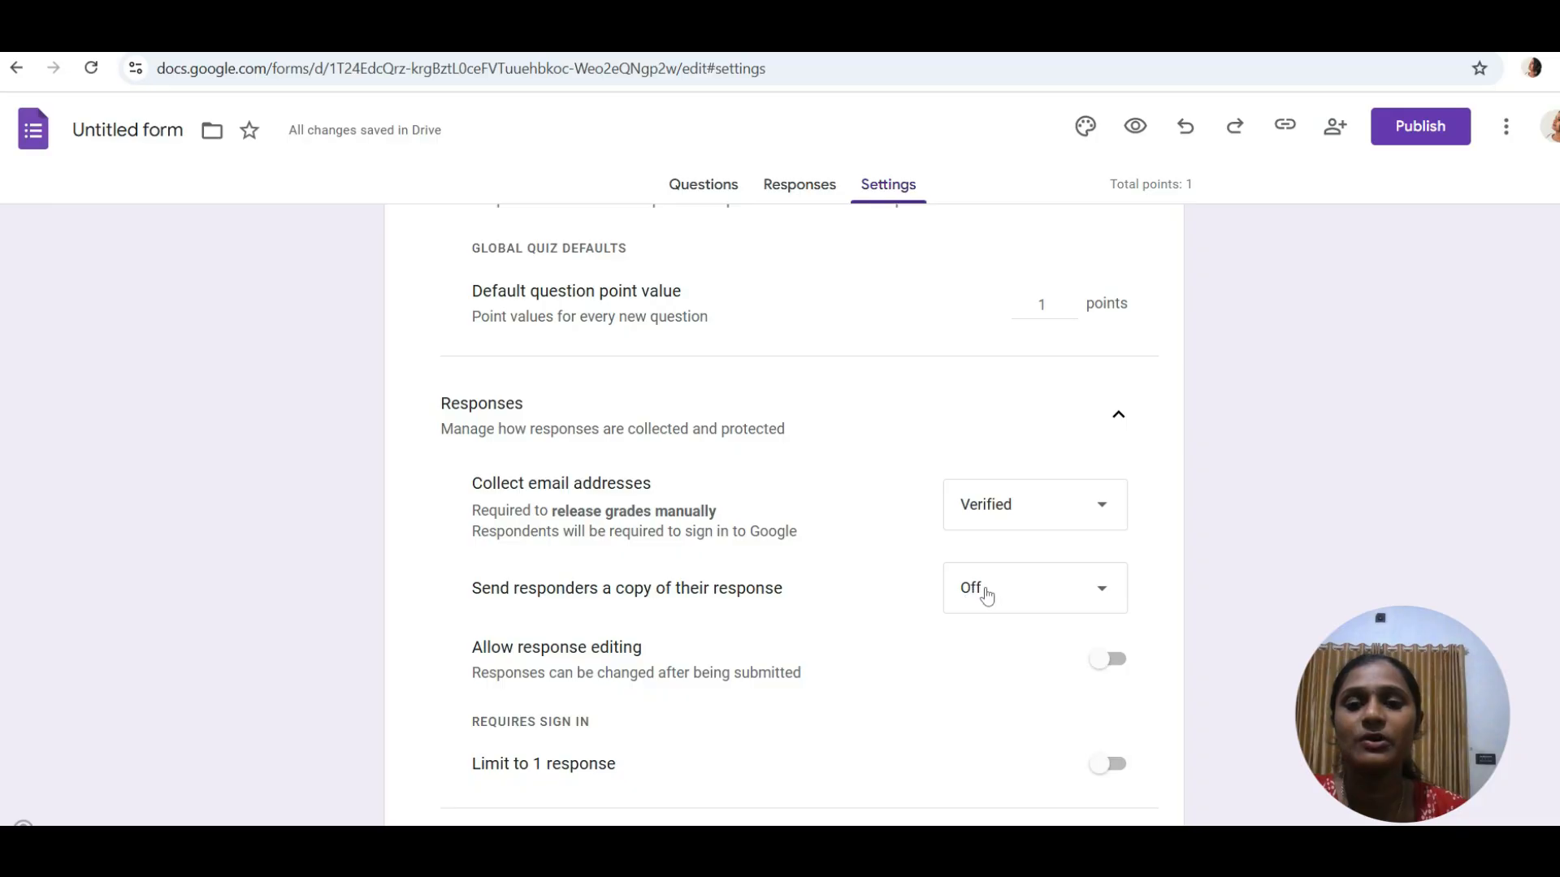
pyautogui.click(1100, 590)
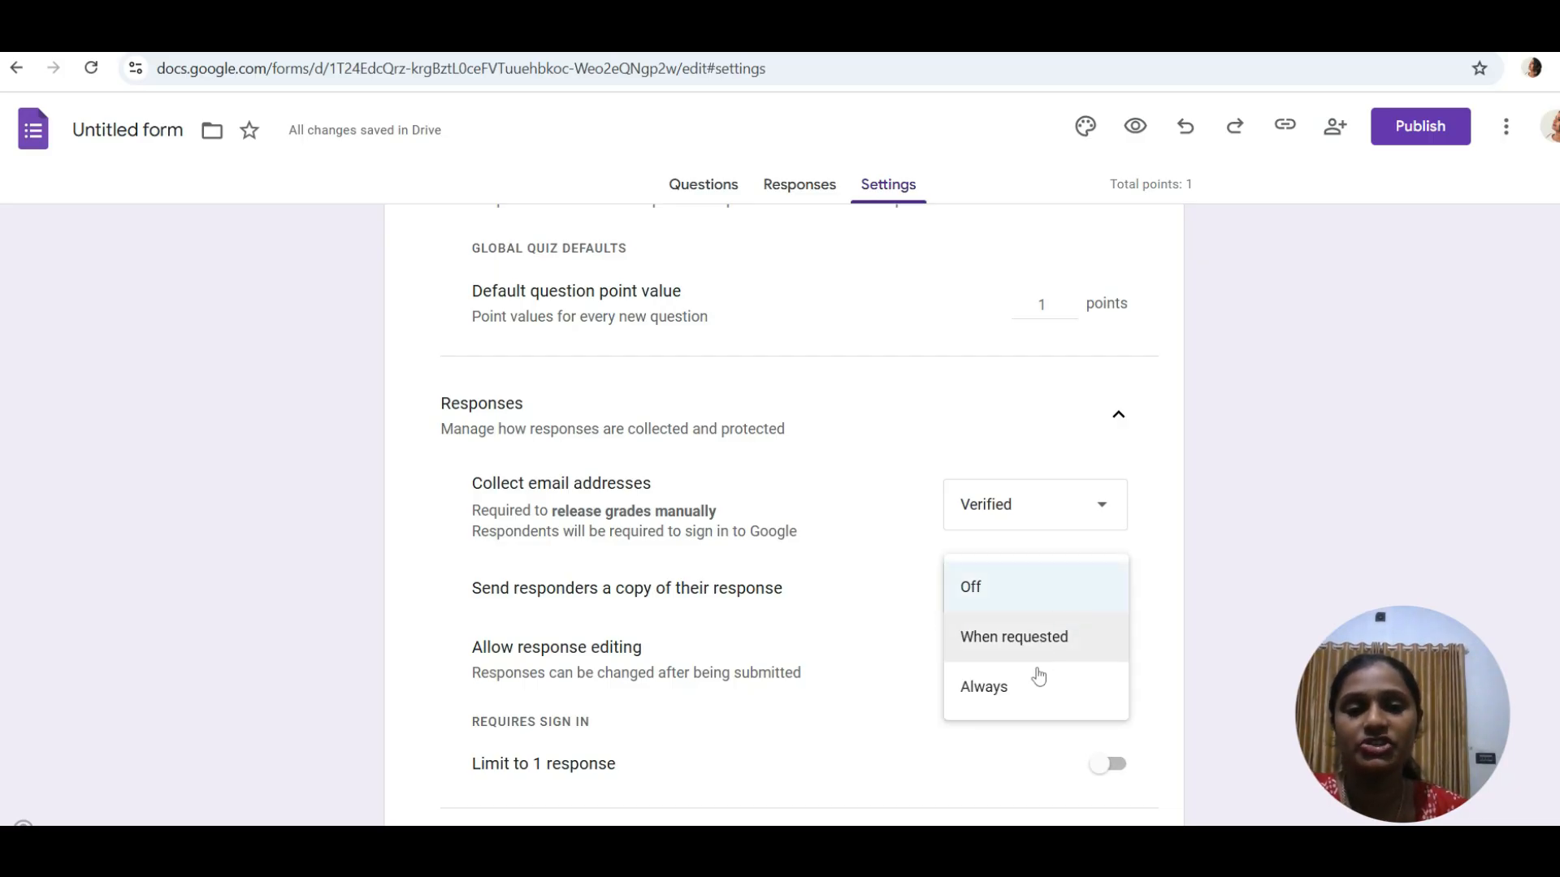
pyautogui.click(1035, 593)
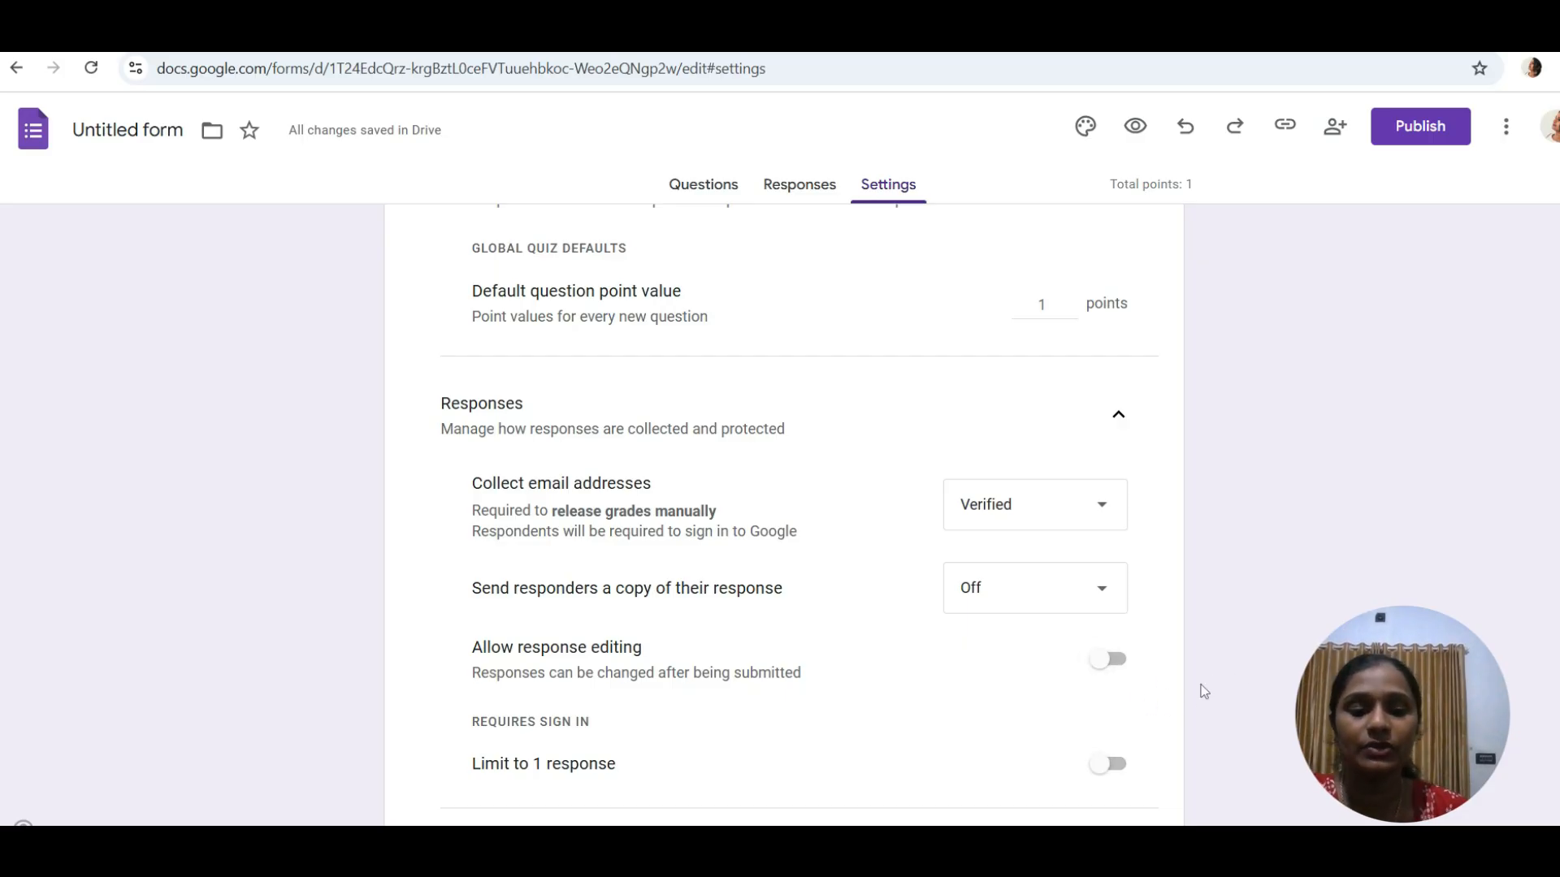
# - Keep responses unlimited, and turn on Show progress bar and Shuffle question order
pyautogui.scroll(-2, 1243, 667)
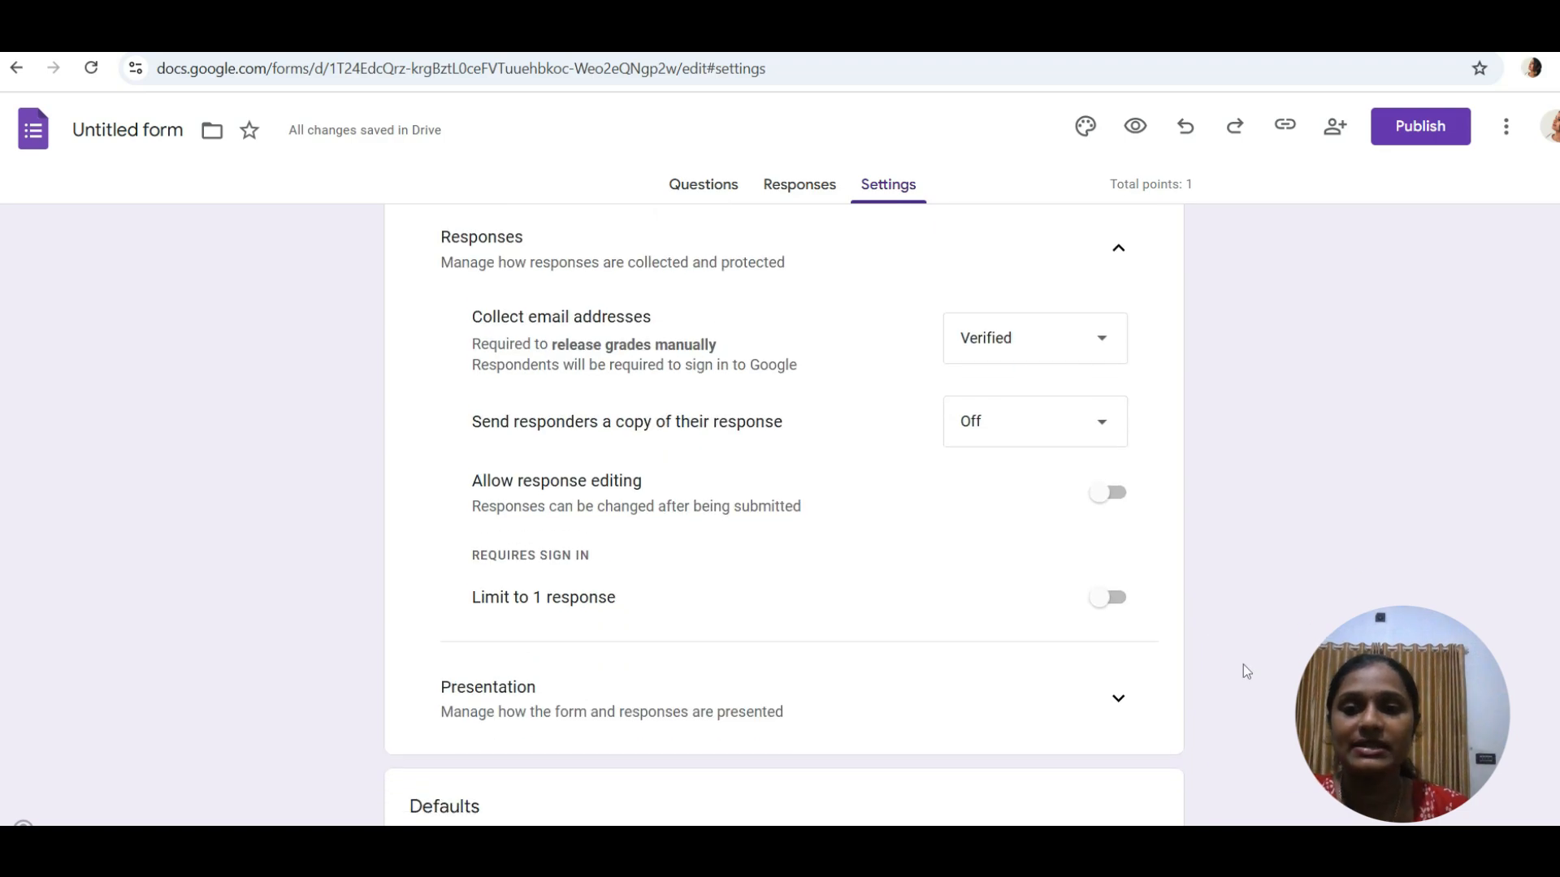
pyautogui.scroll(-2, 1247, 672)
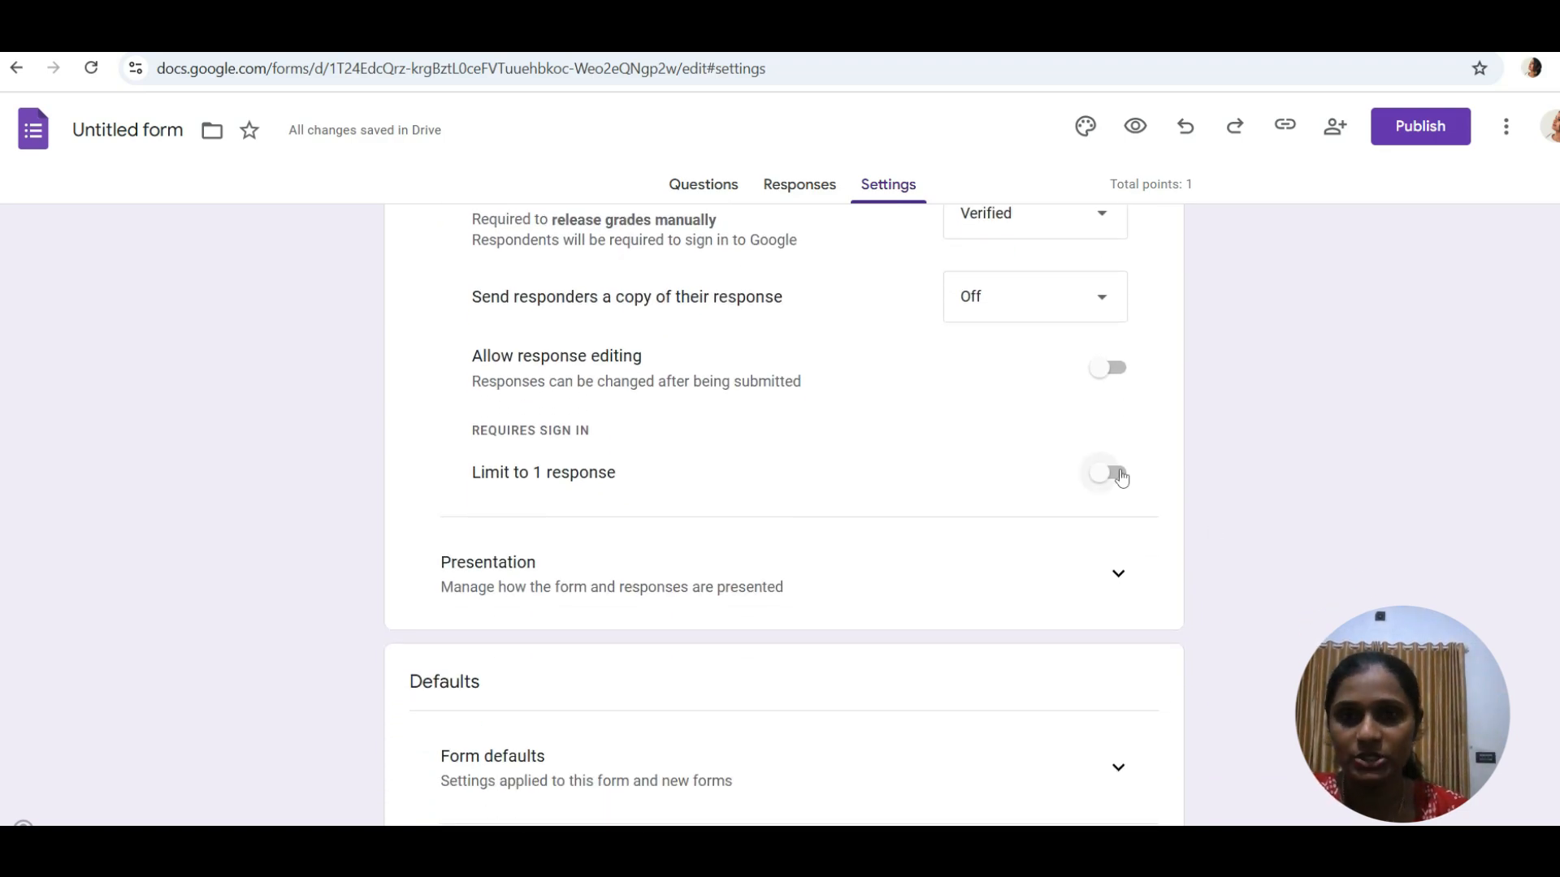
pyautogui.click(1122, 477)
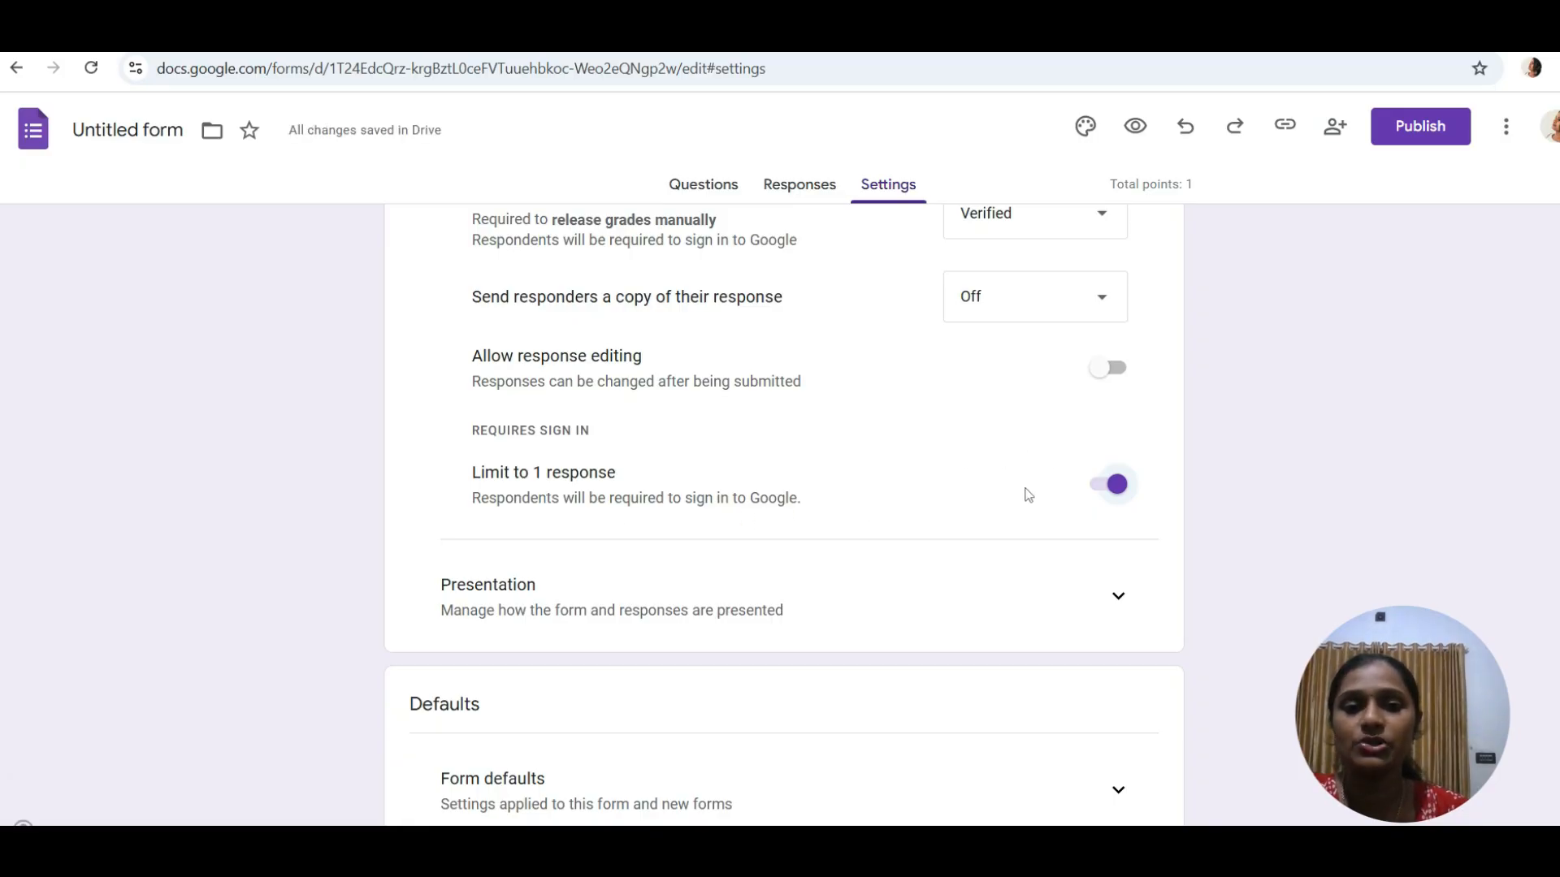
pyautogui.click(1108, 488)
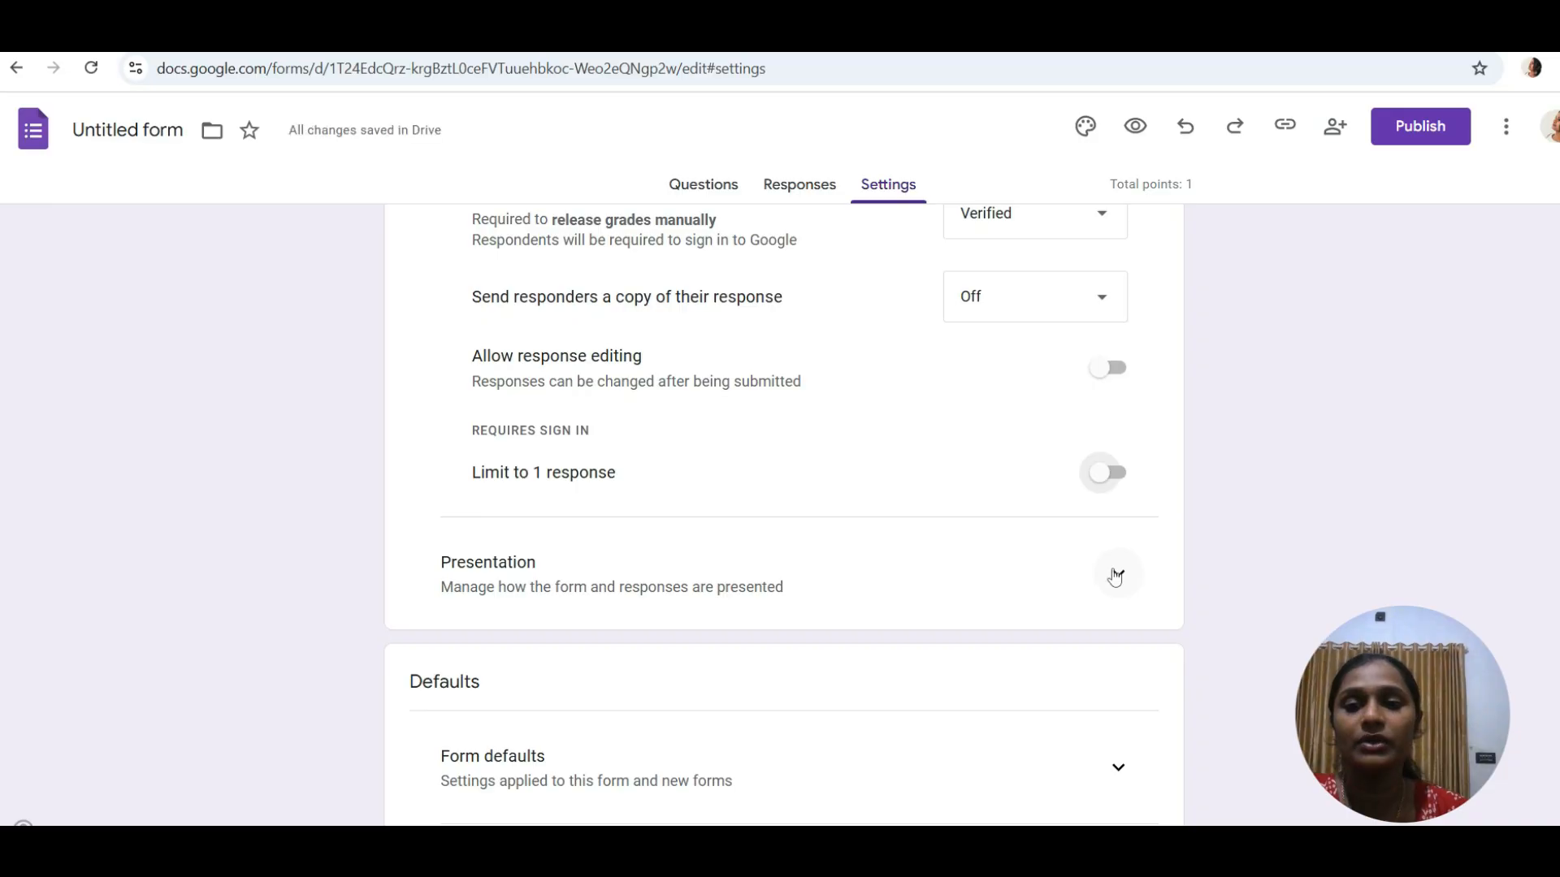
pyautogui.click(1115, 575)
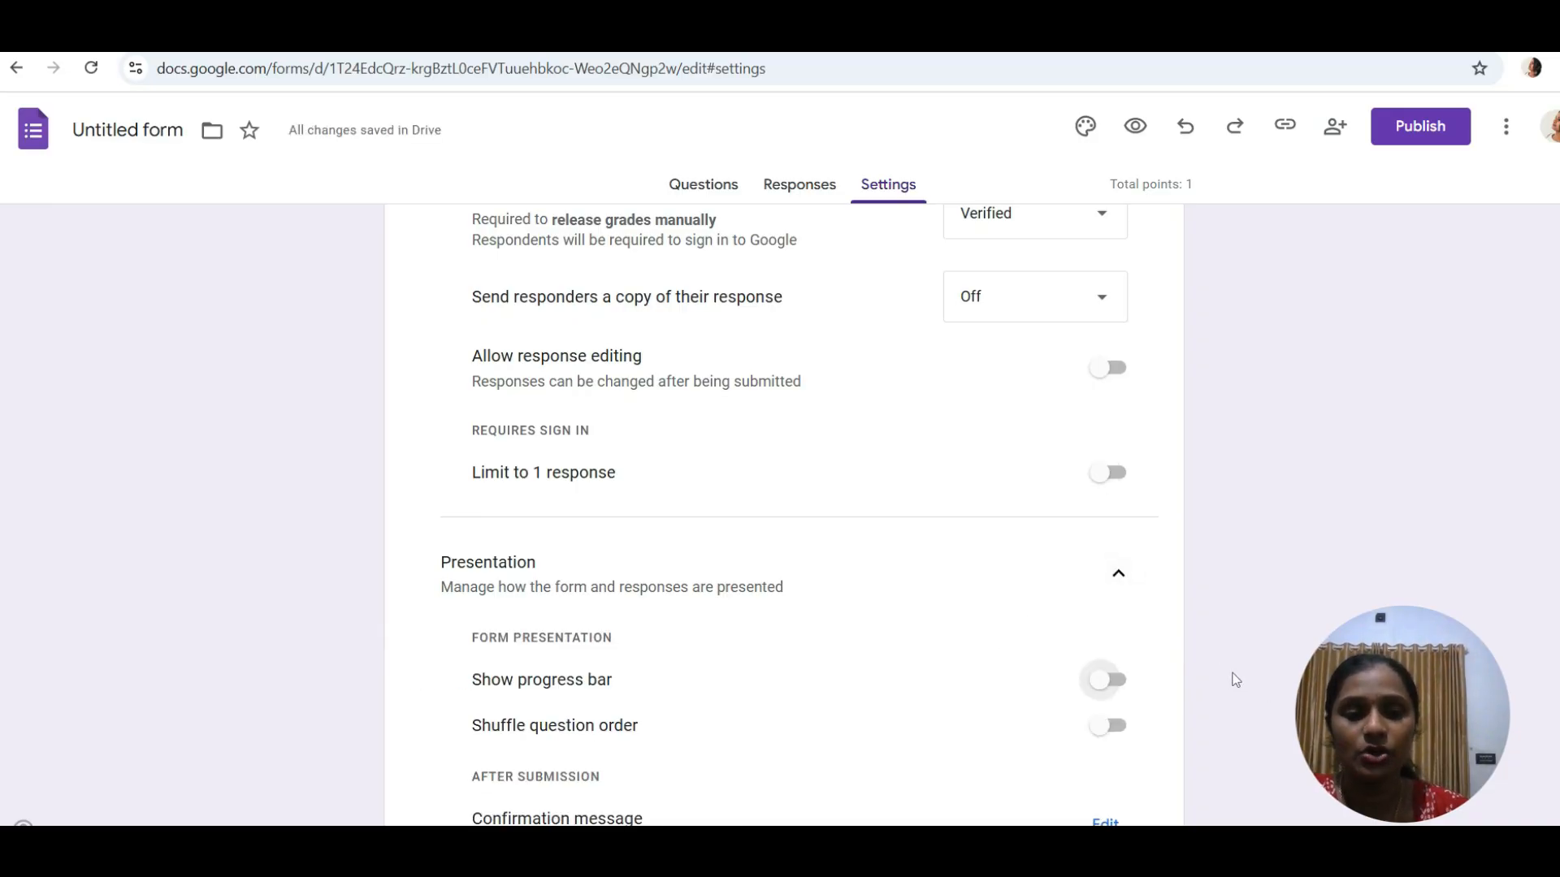
pyautogui.scroll(-3, 1234, 680)
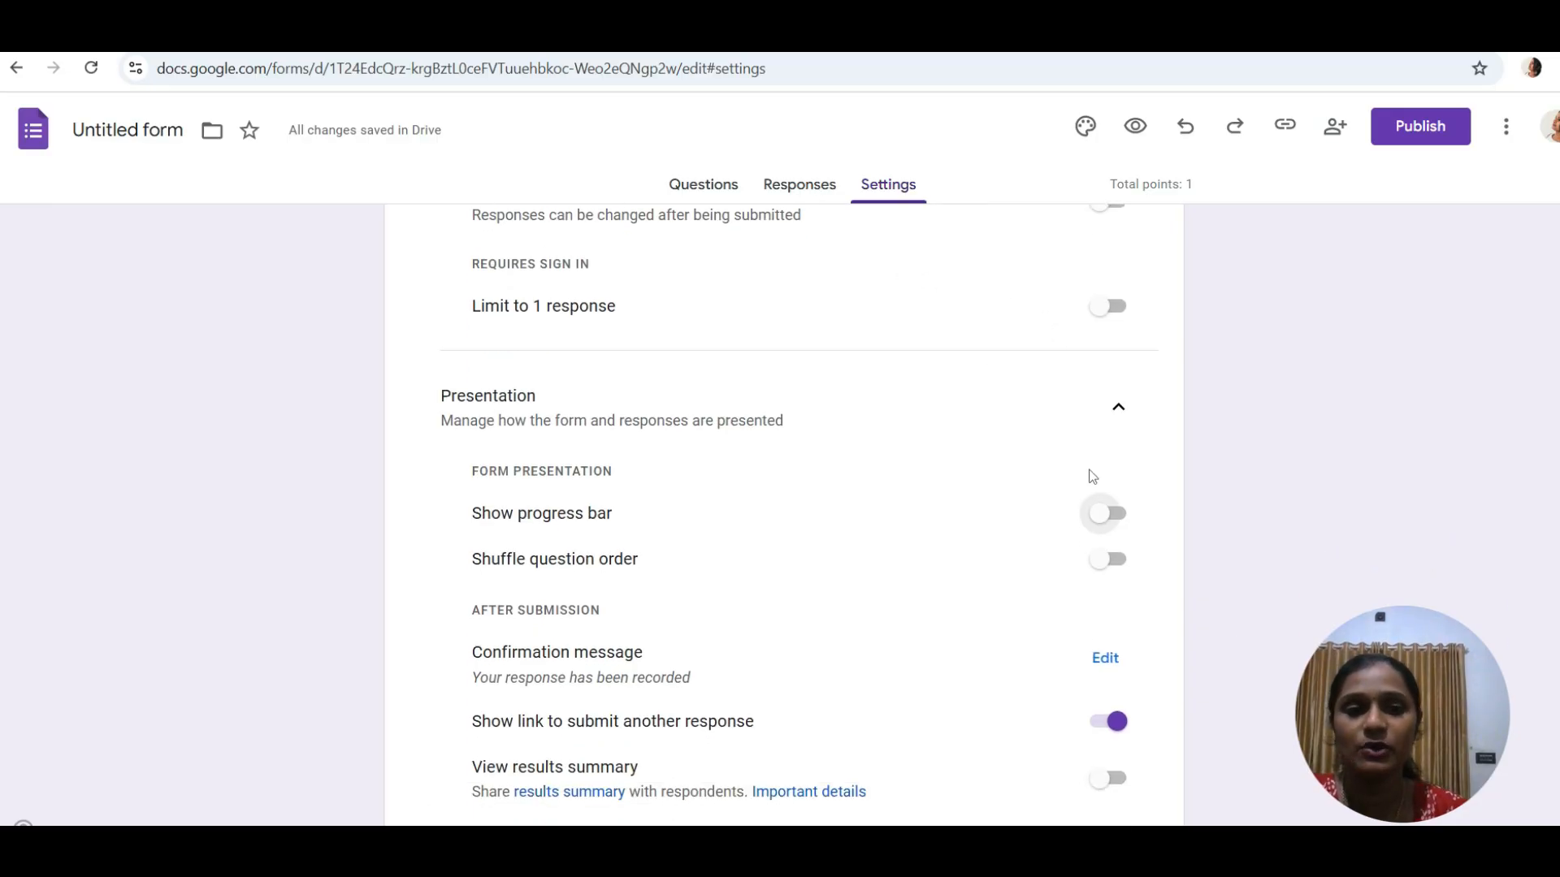
pyautogui.click(1115, 528)
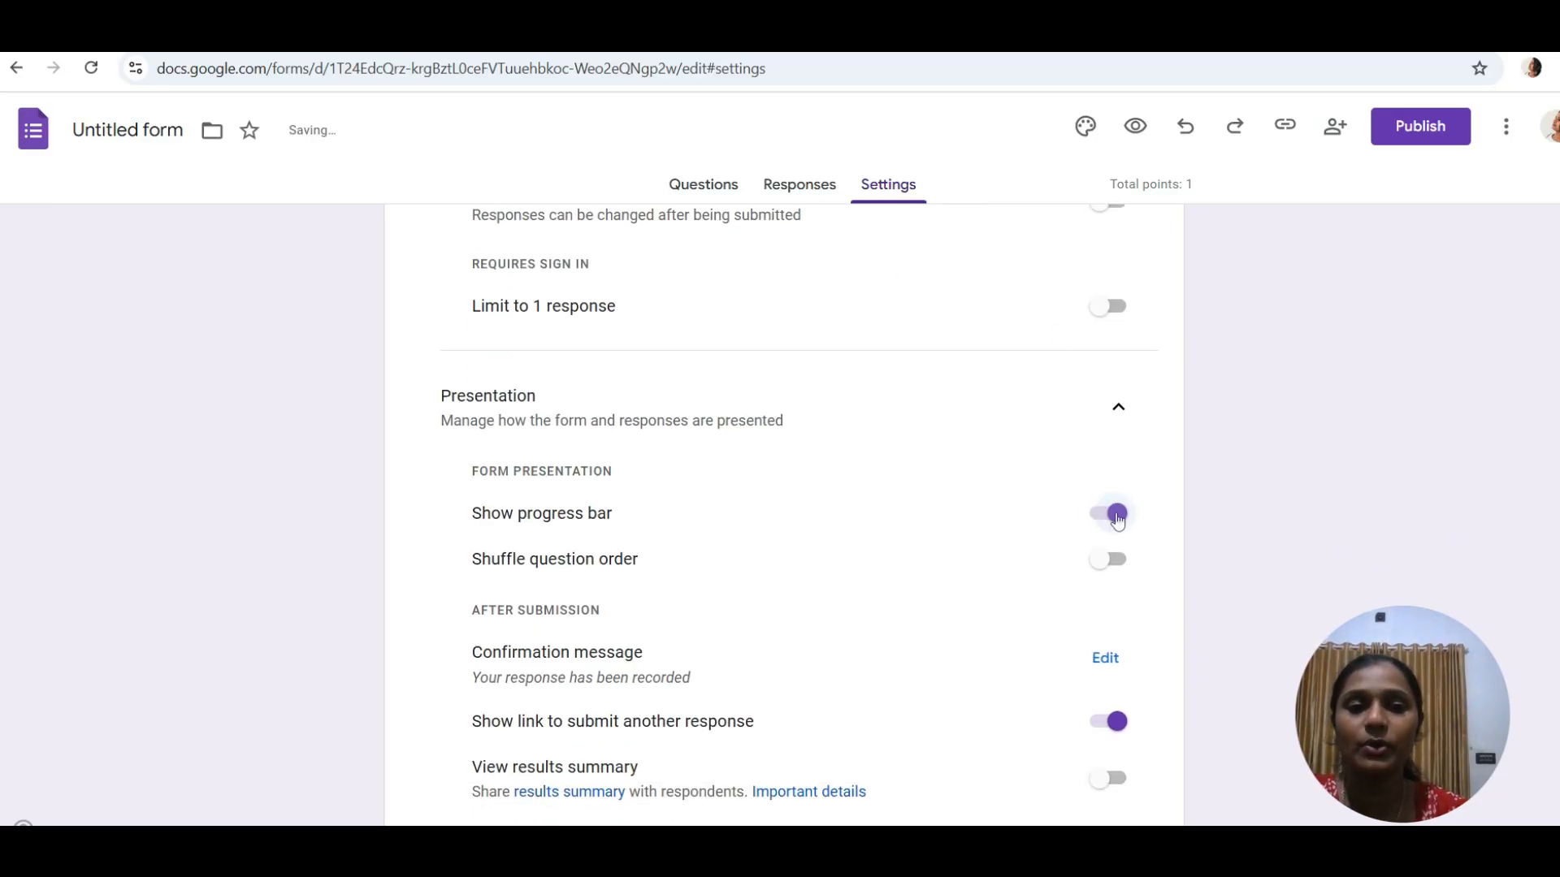
pyautogui.click(1120, 561)
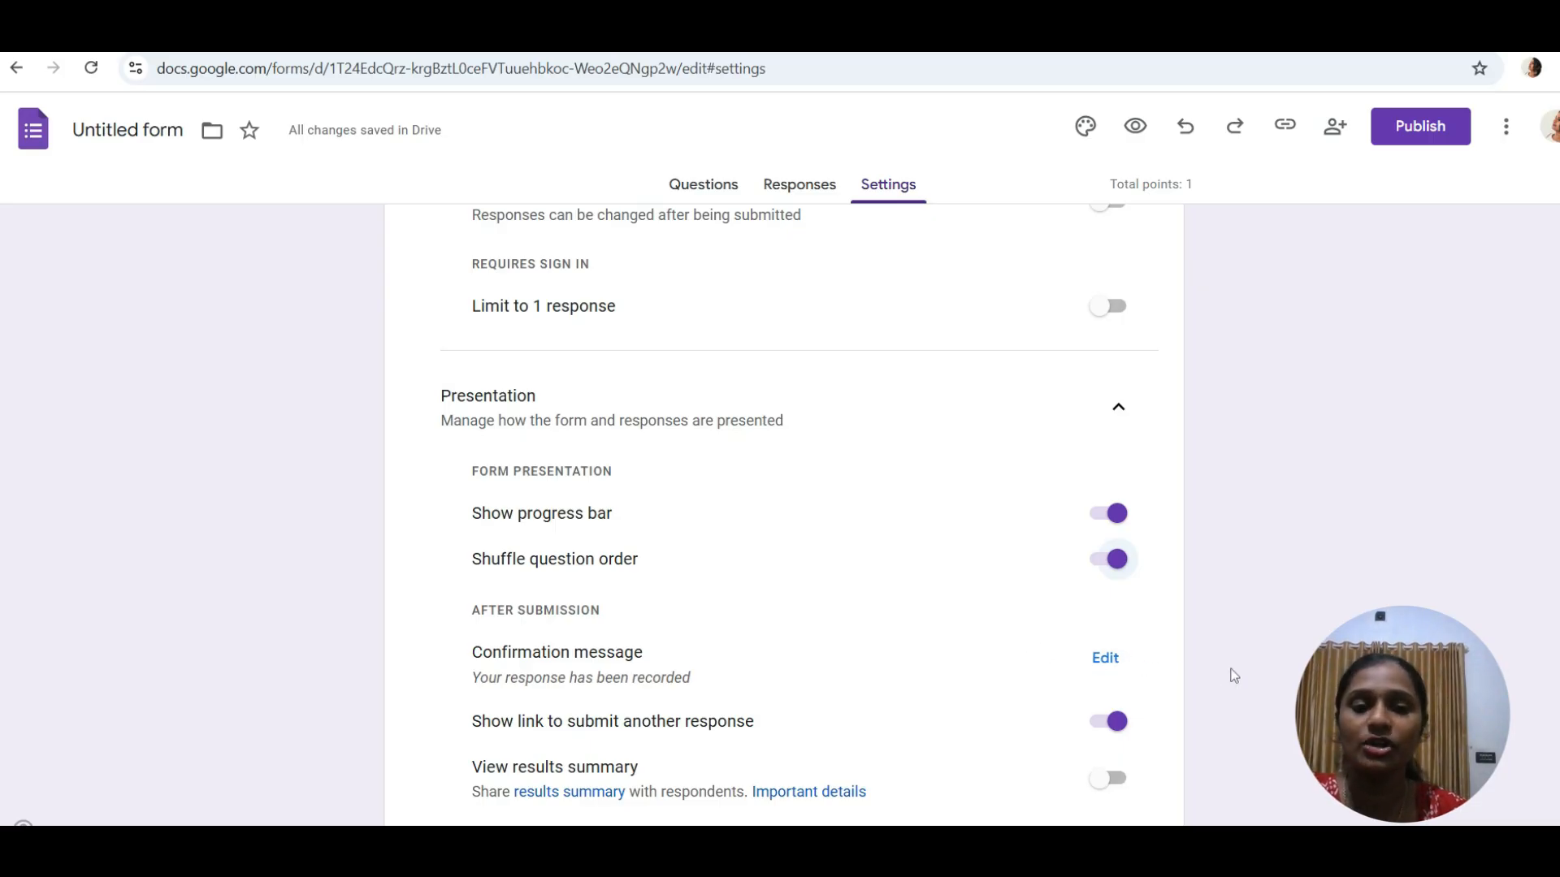
# - Turn on View results summary and Disable autosave for all respondents
pyautogui.scroll(-3, 1228, 683)
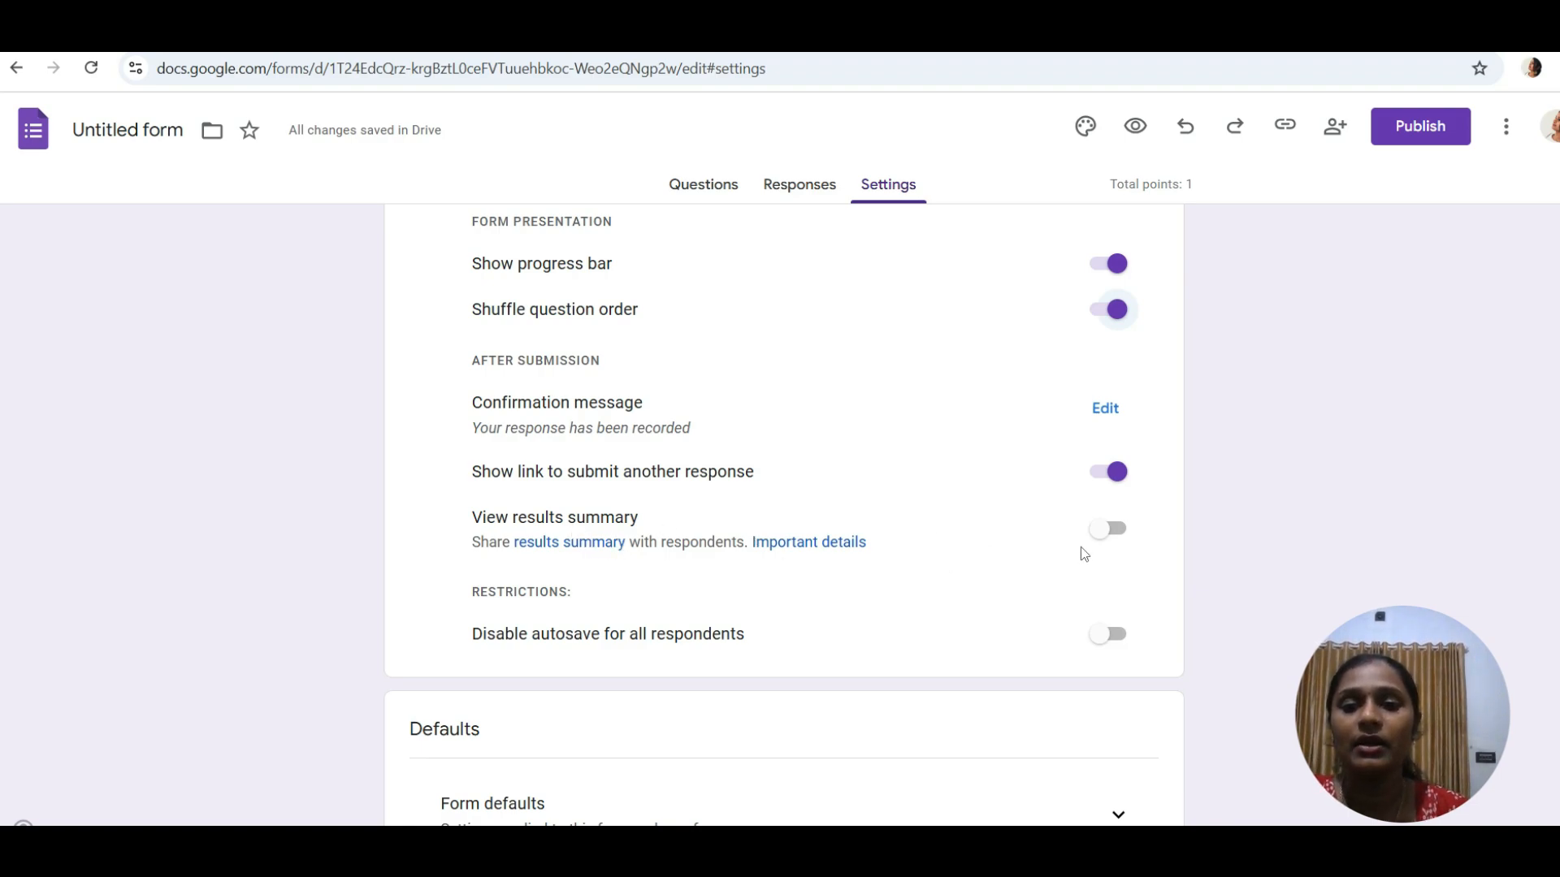
pyautogui.click(1123, 532)
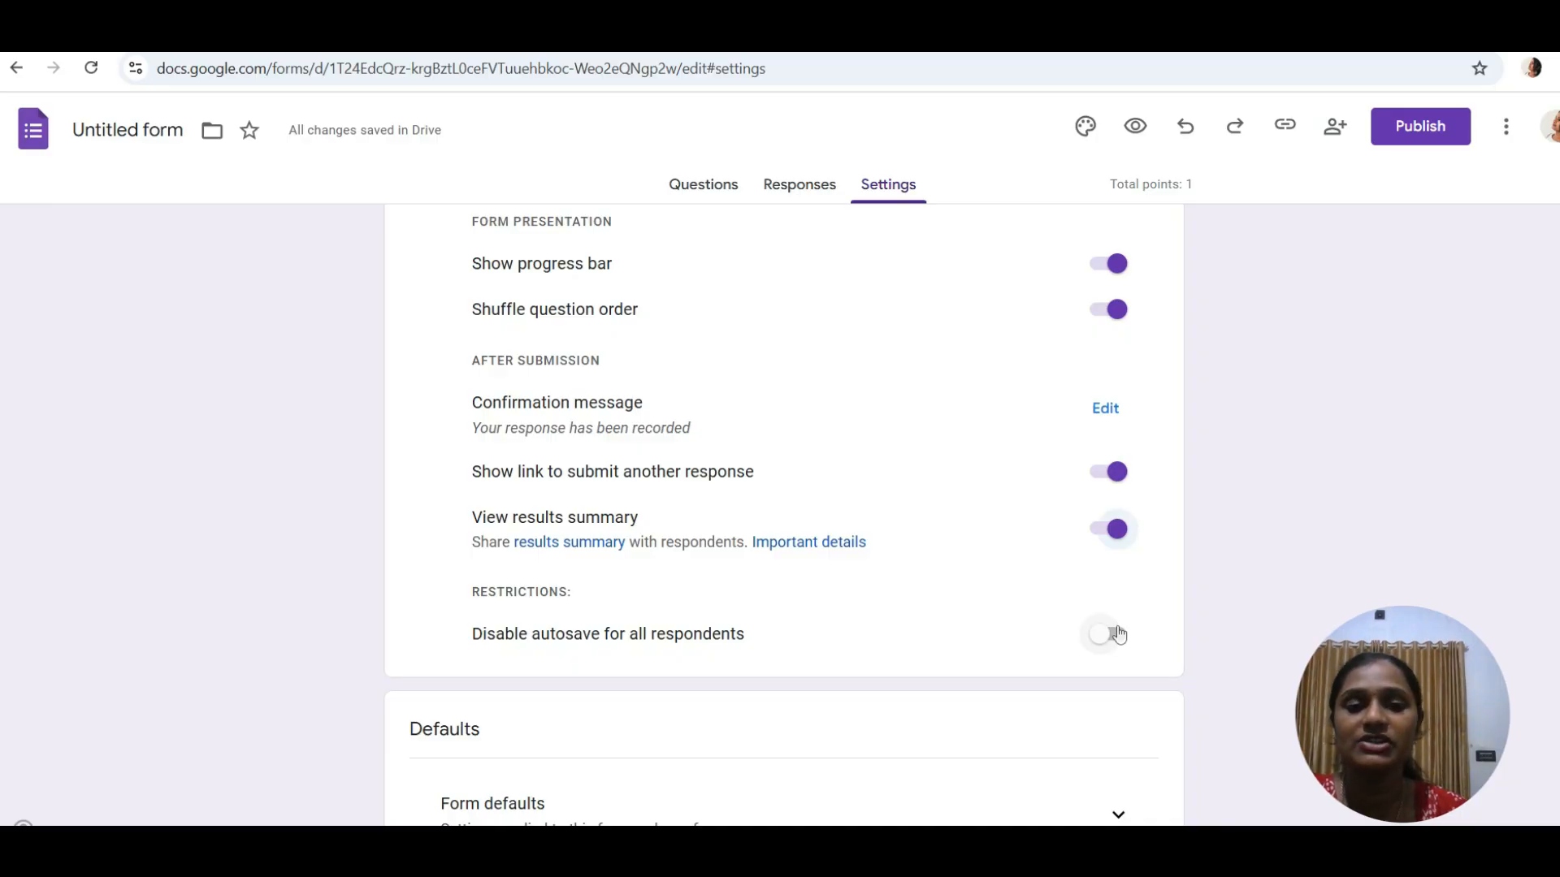
pyautogui.click(1118, 633)
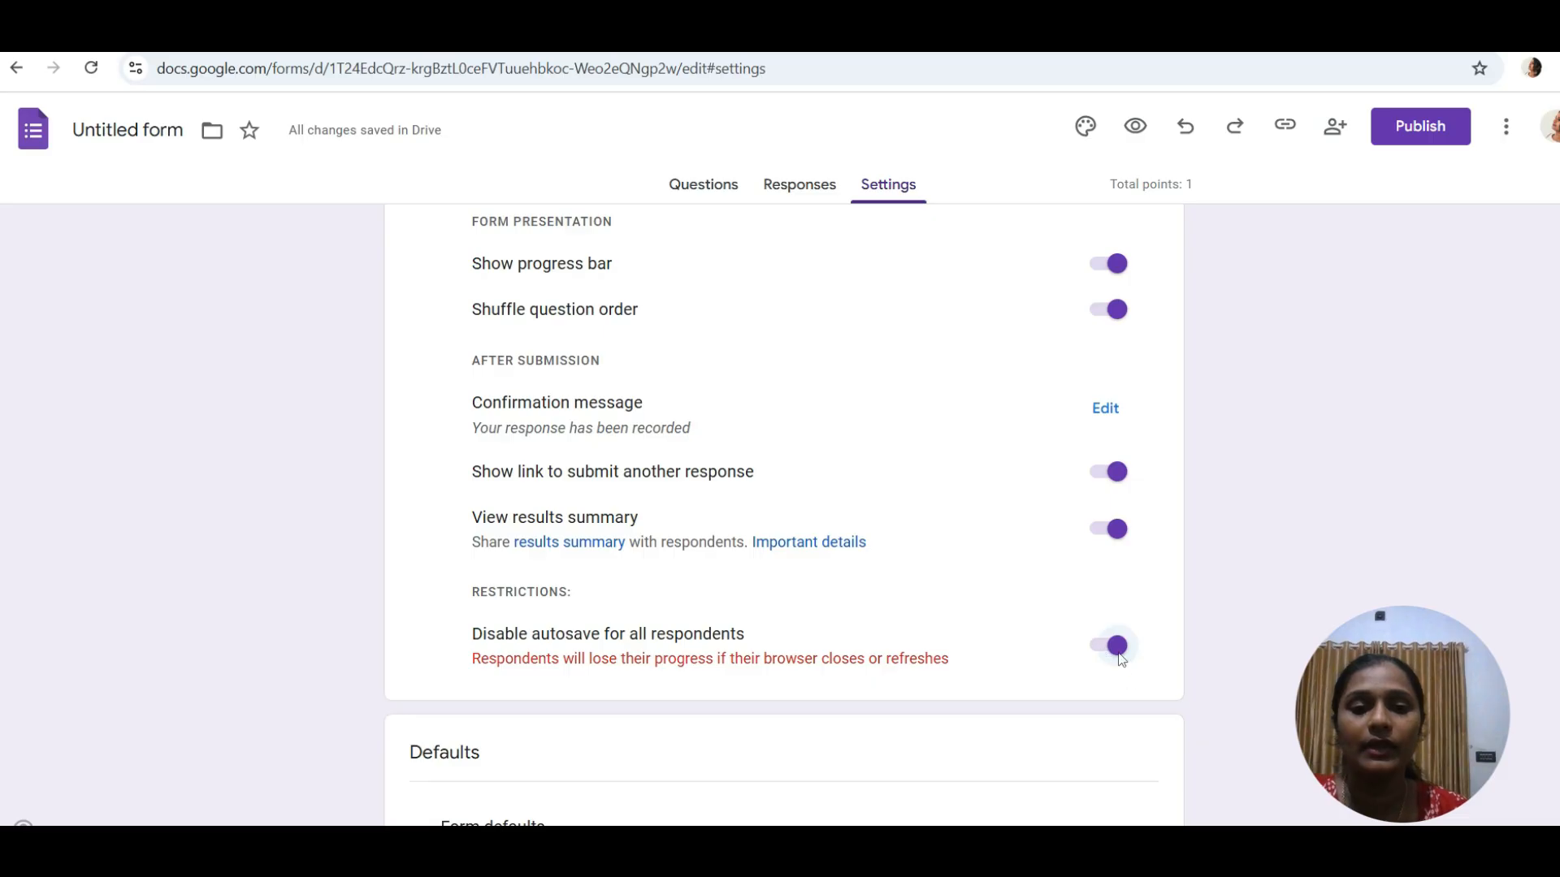
pyautogui.scroll(-3, 1272, 719)
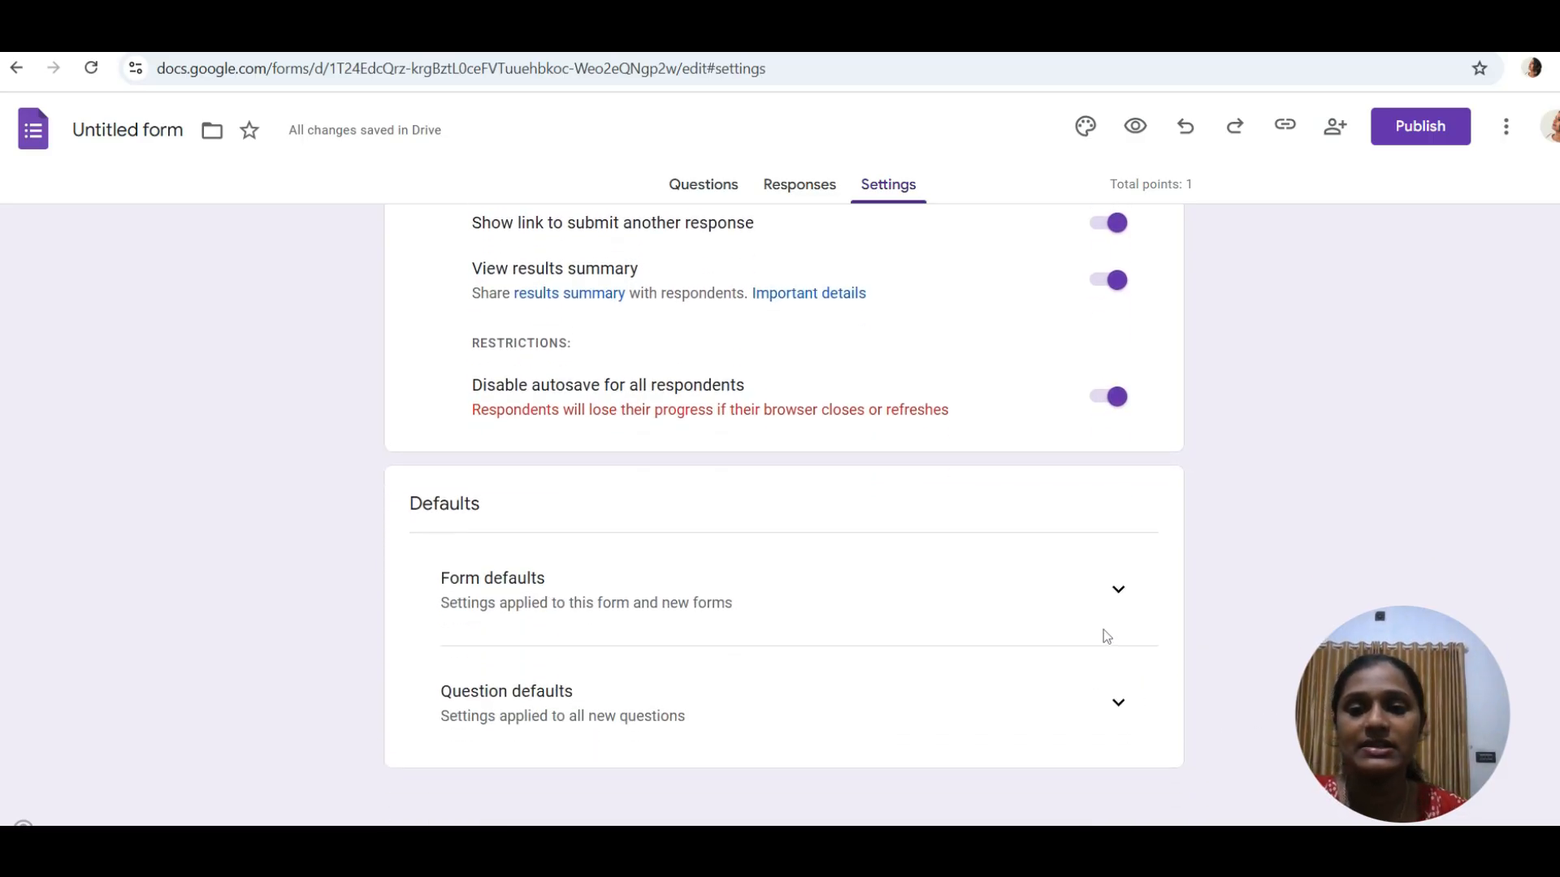
# - Set Form defaults to collect Verified email addresses by default
pyautogui.click(1119, 591)
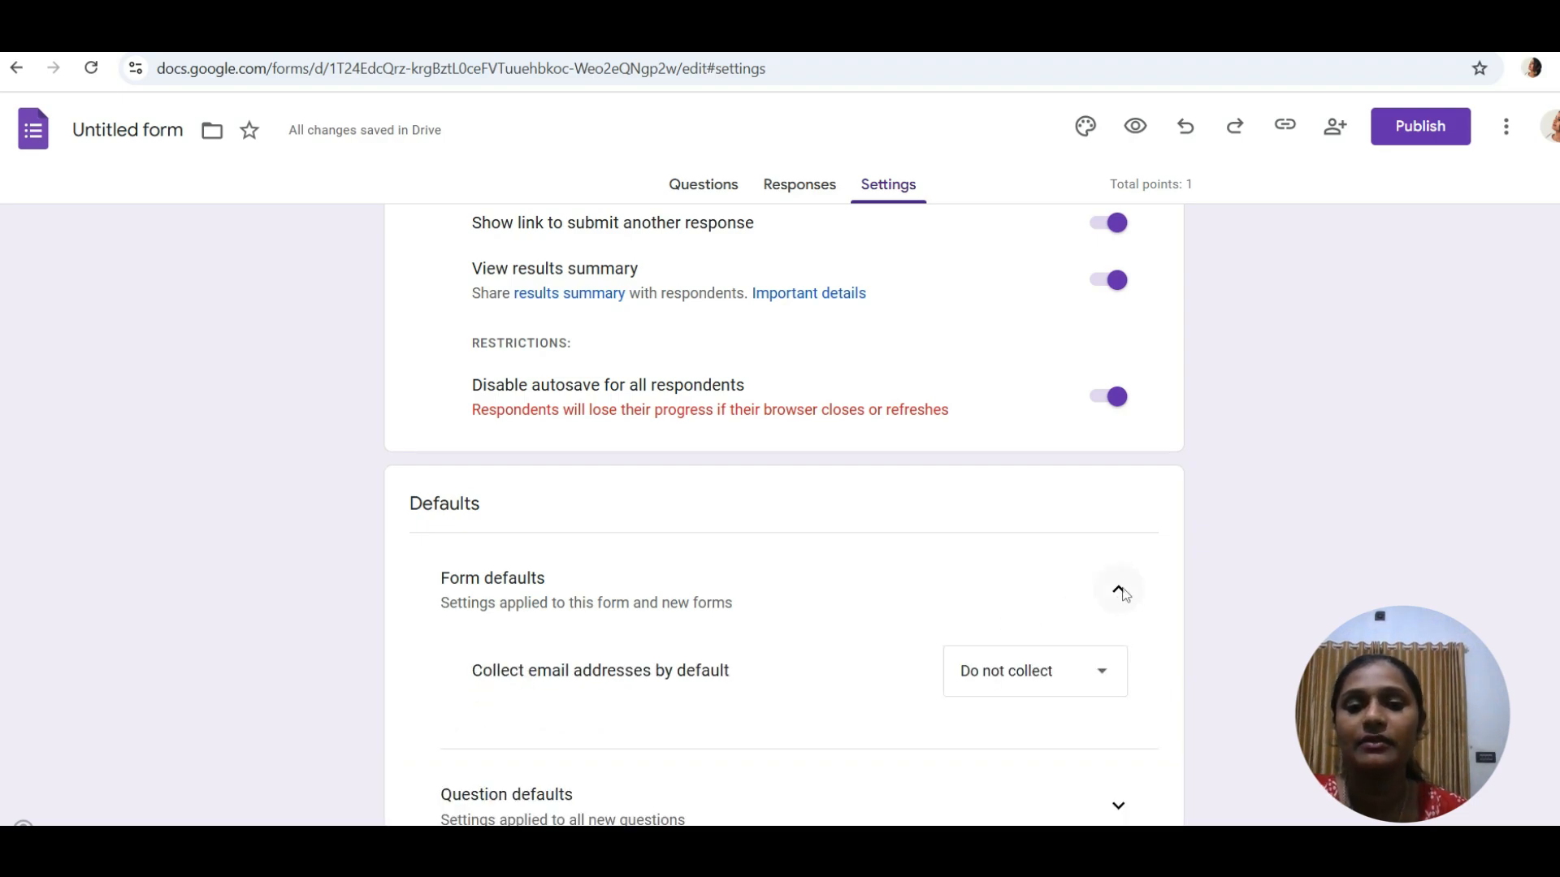
pyautogui.click(1091, 682)
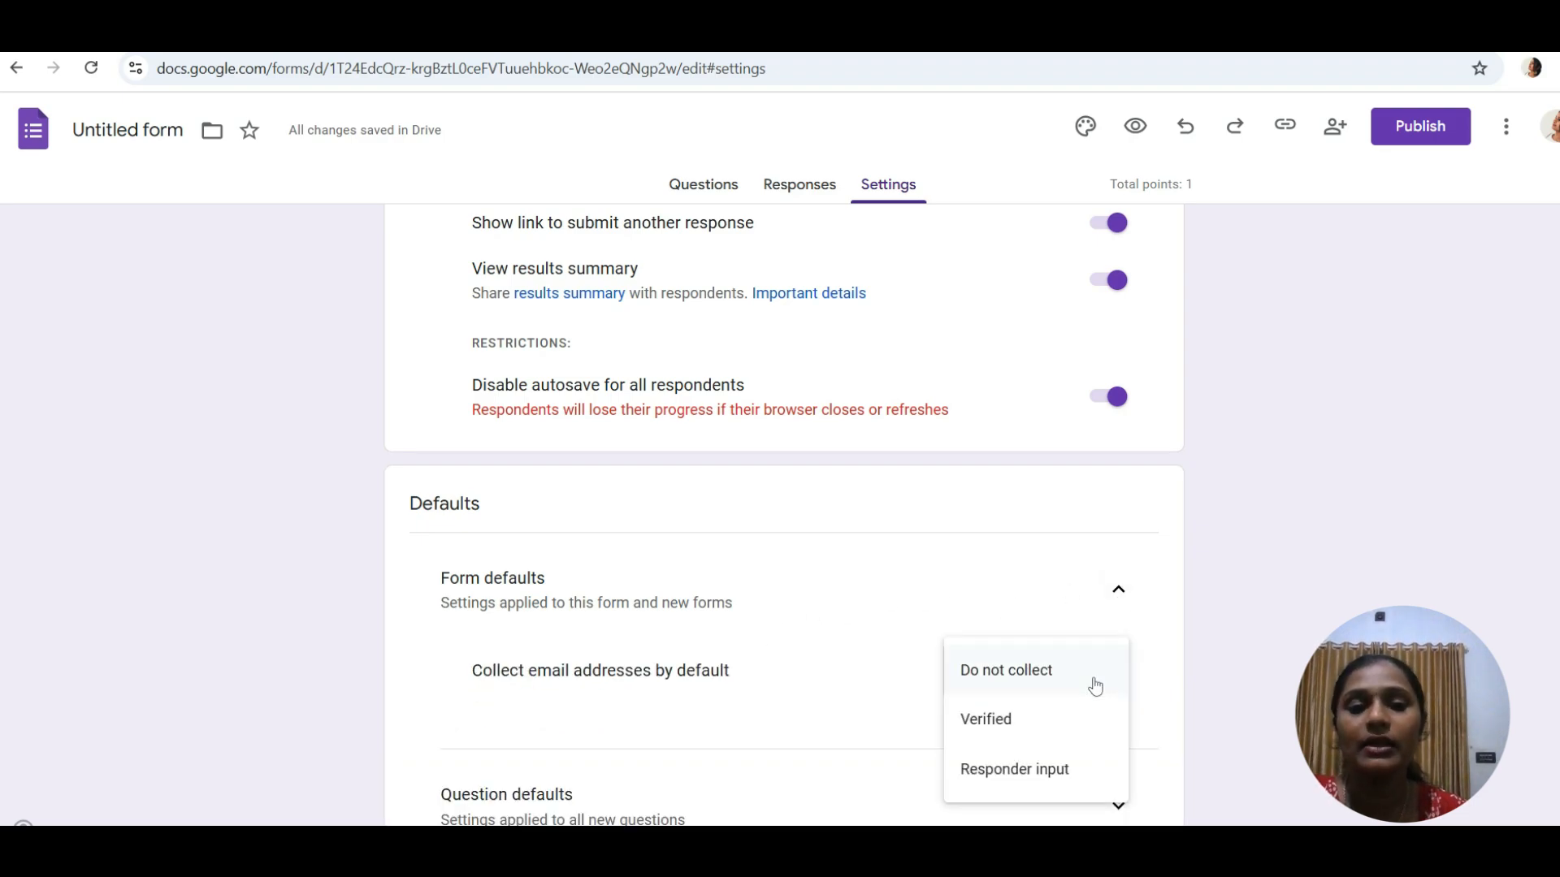
pyautogui.click(1028, 723)
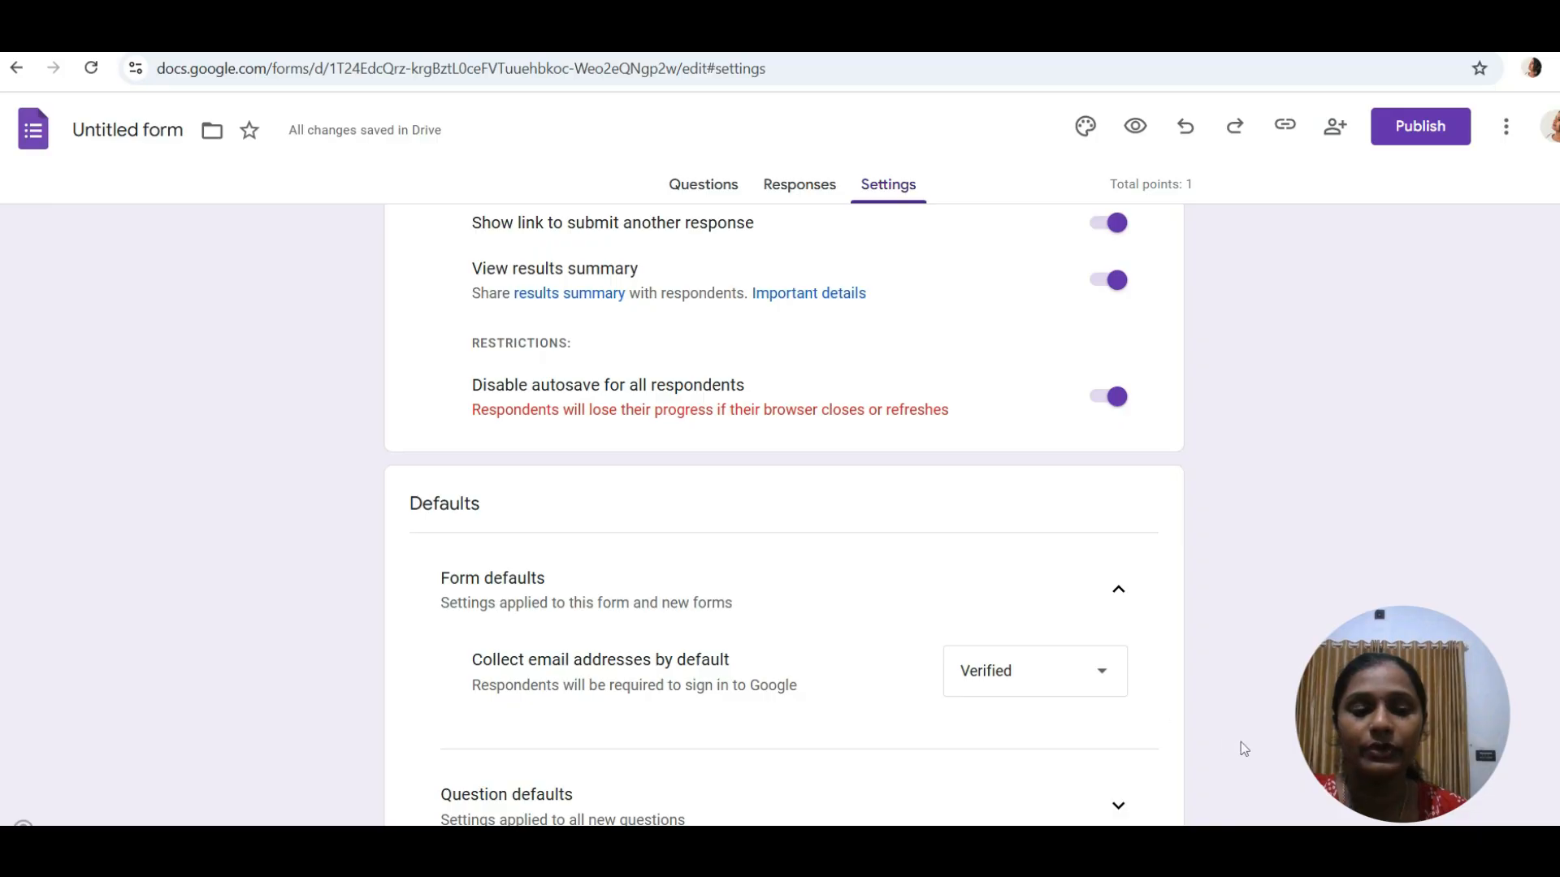
pyautogui.scroll(-1, 1241, 743)
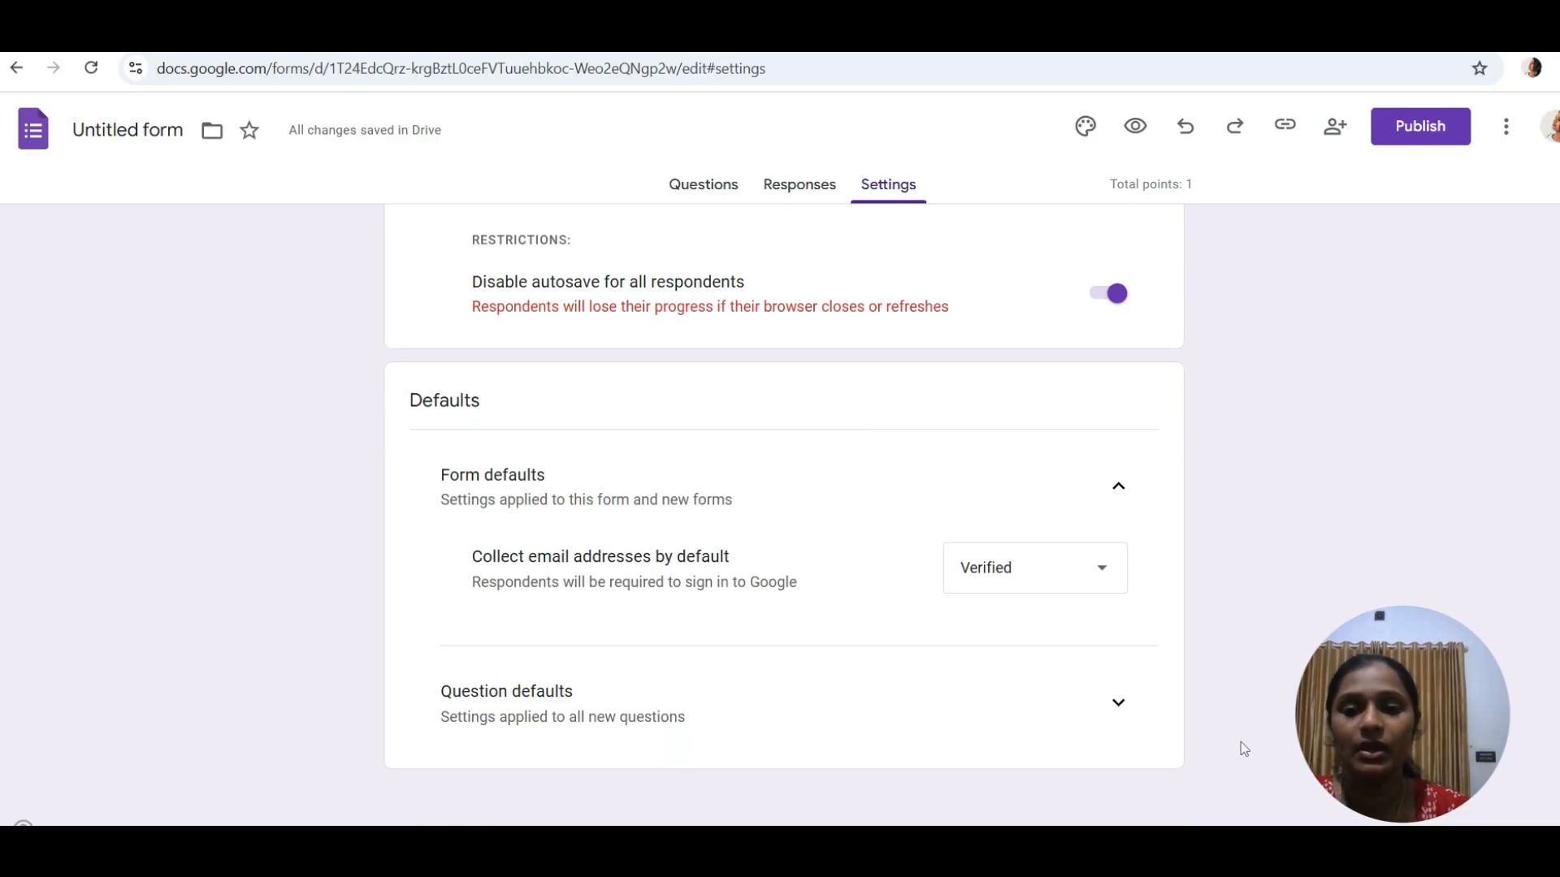
# - Make new questions required by default under Question defaults
pyautogui.click(1118, 722)
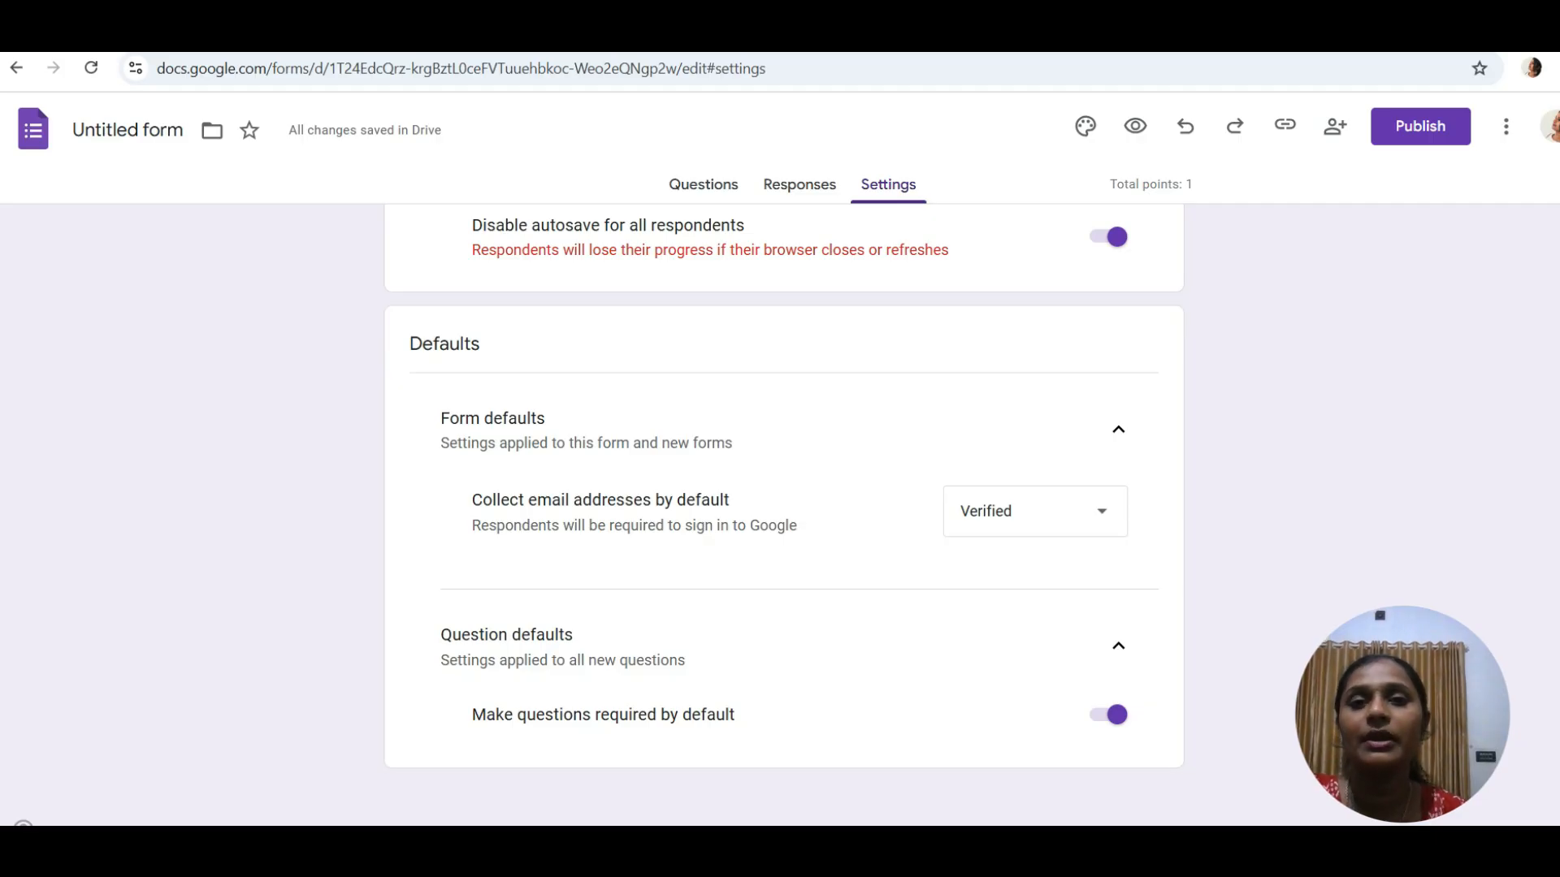
pyautogui.click(703, 195)
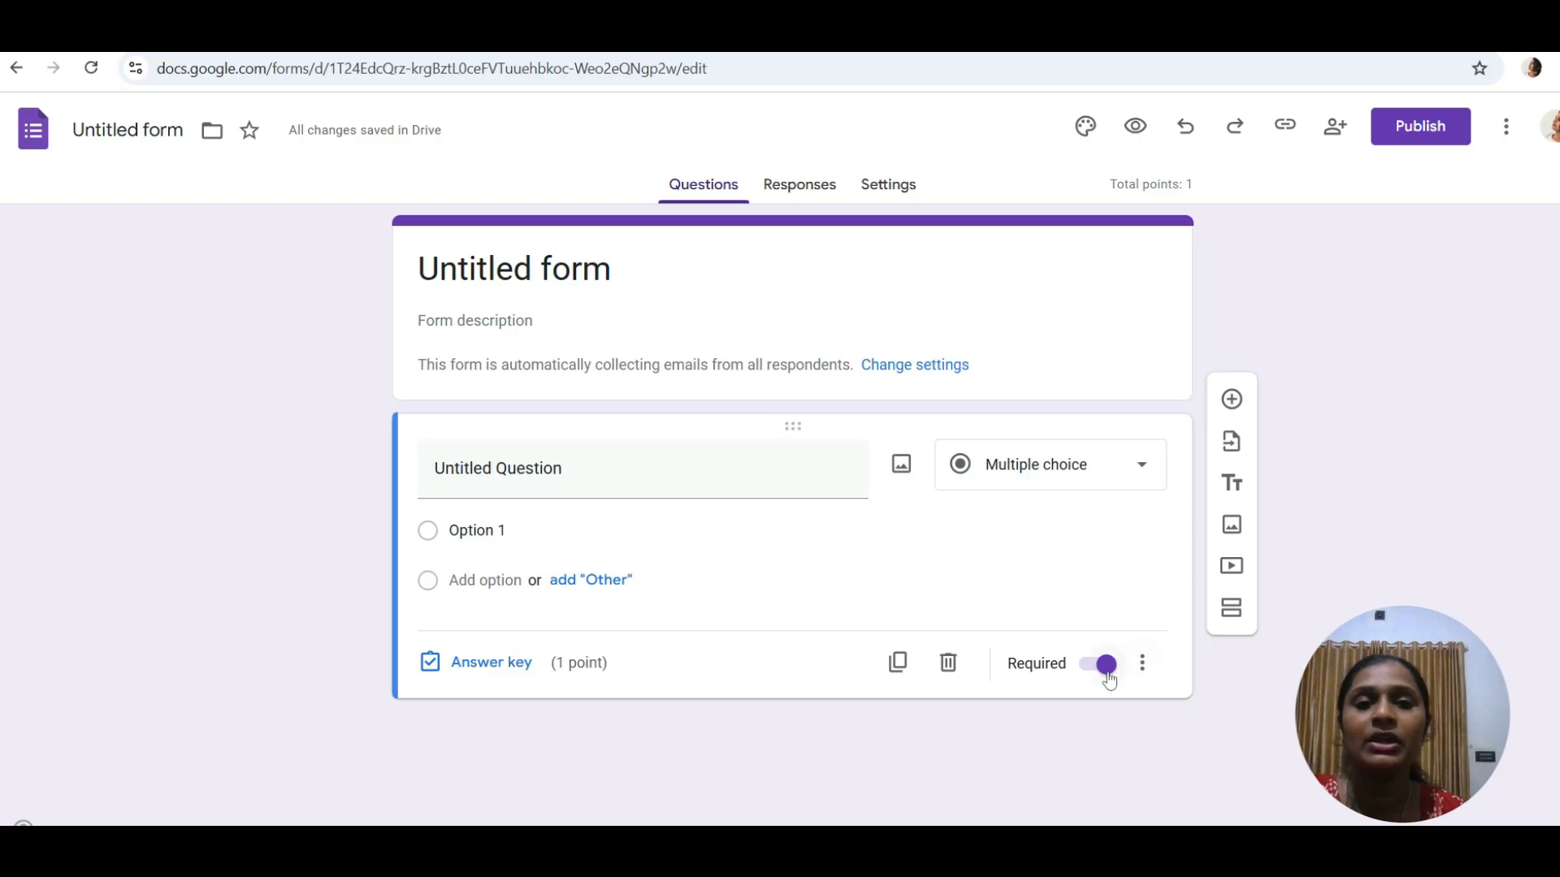
pyautogui.click(878, 192)
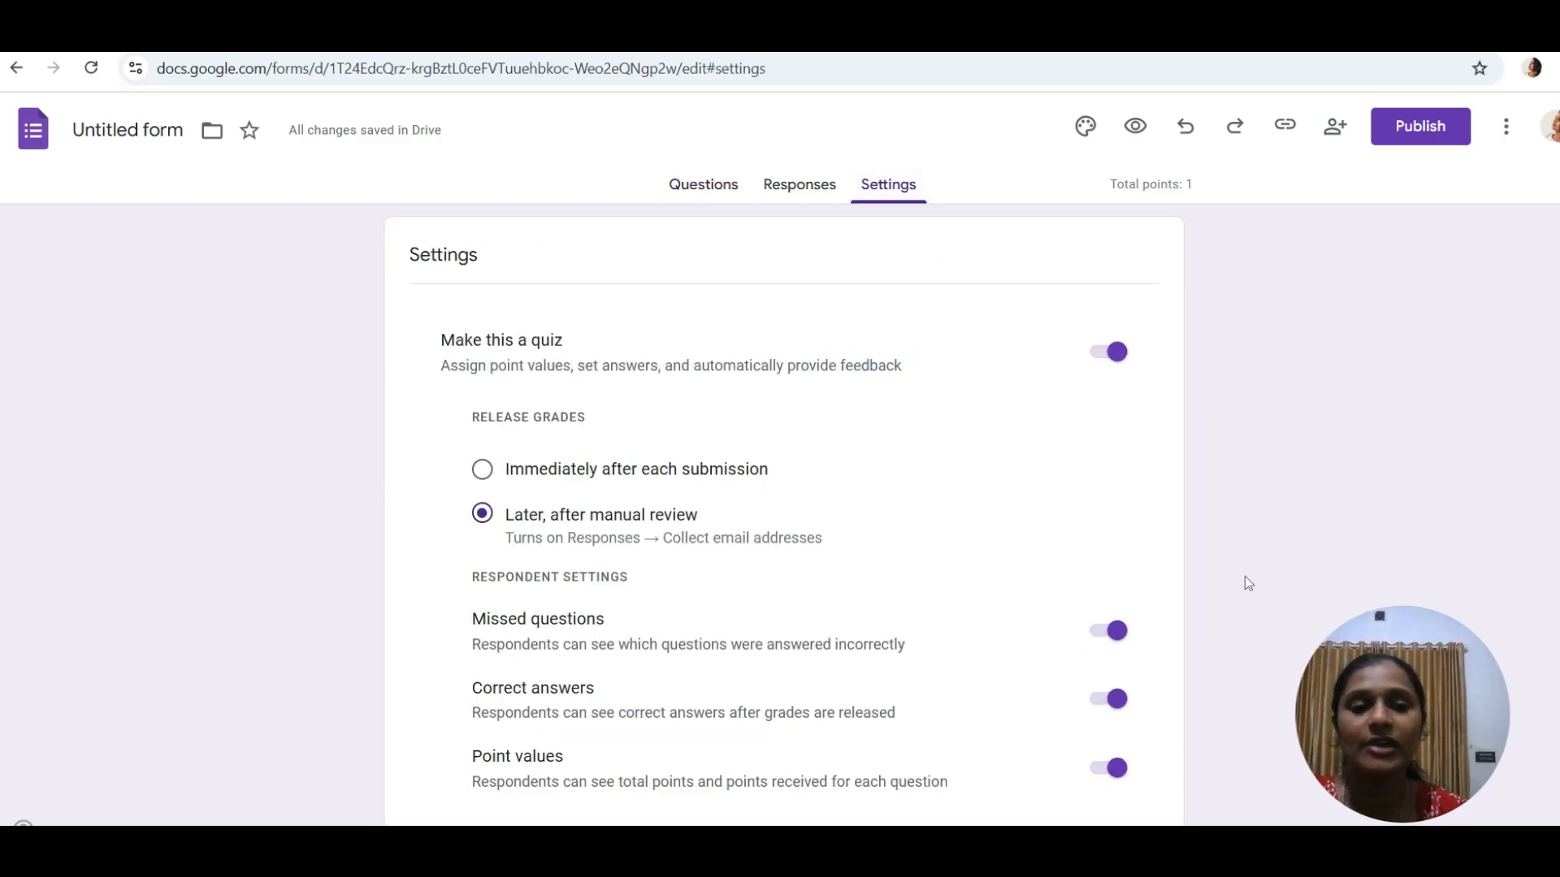
pyautogui.scroll(-2, 1244, 577)
pyautogui.scroll(-15, 1245, 576)
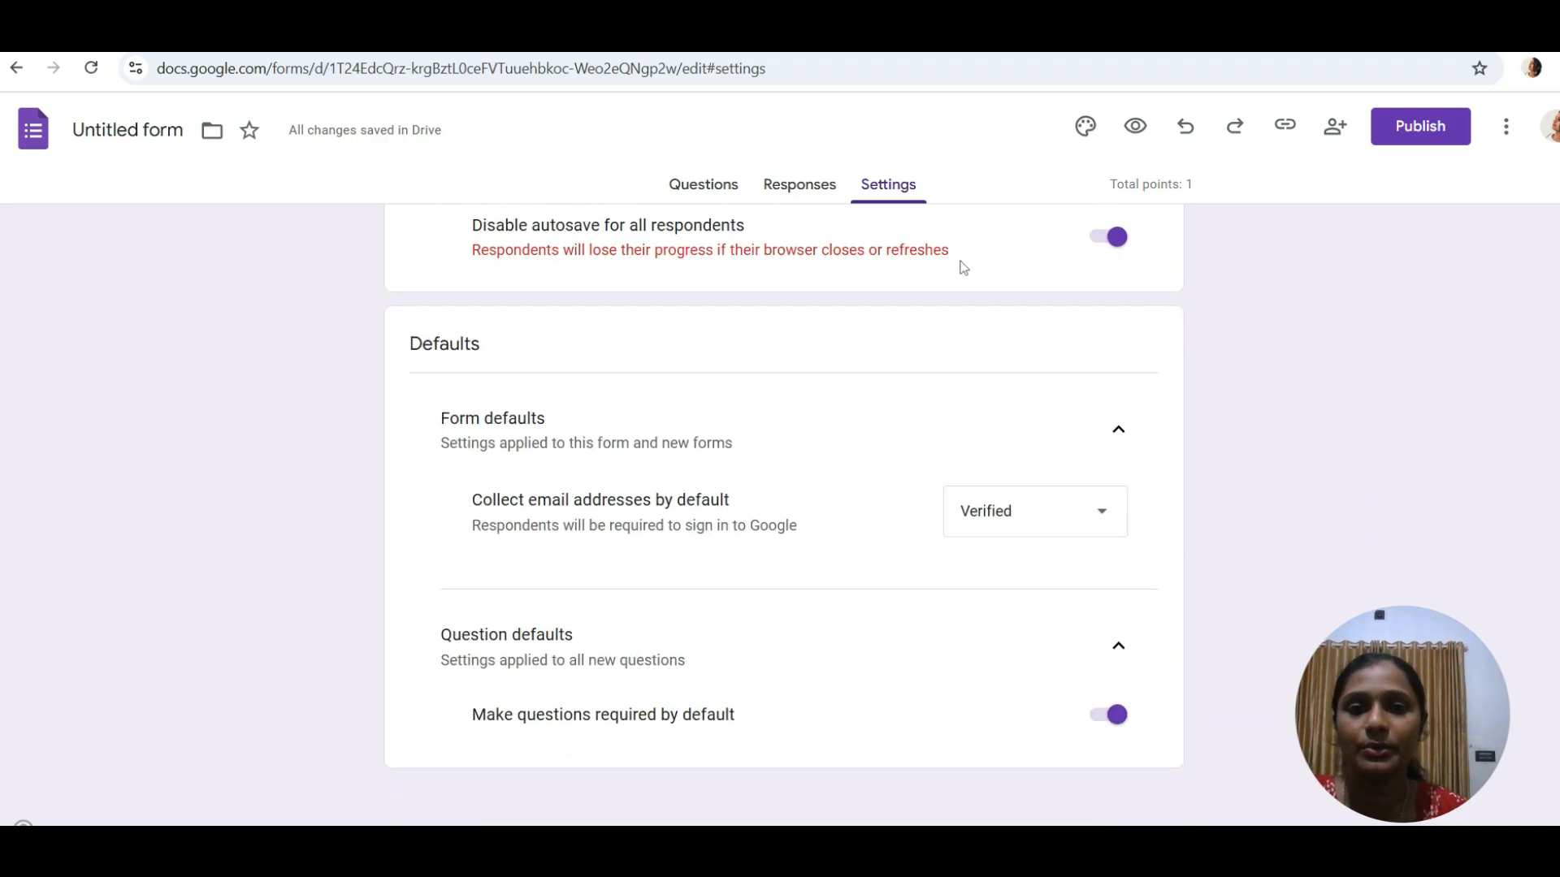
# - Replace the 'Untitled form' title with POLLUTION in bold and underline
pyautogui.click(729, 187)
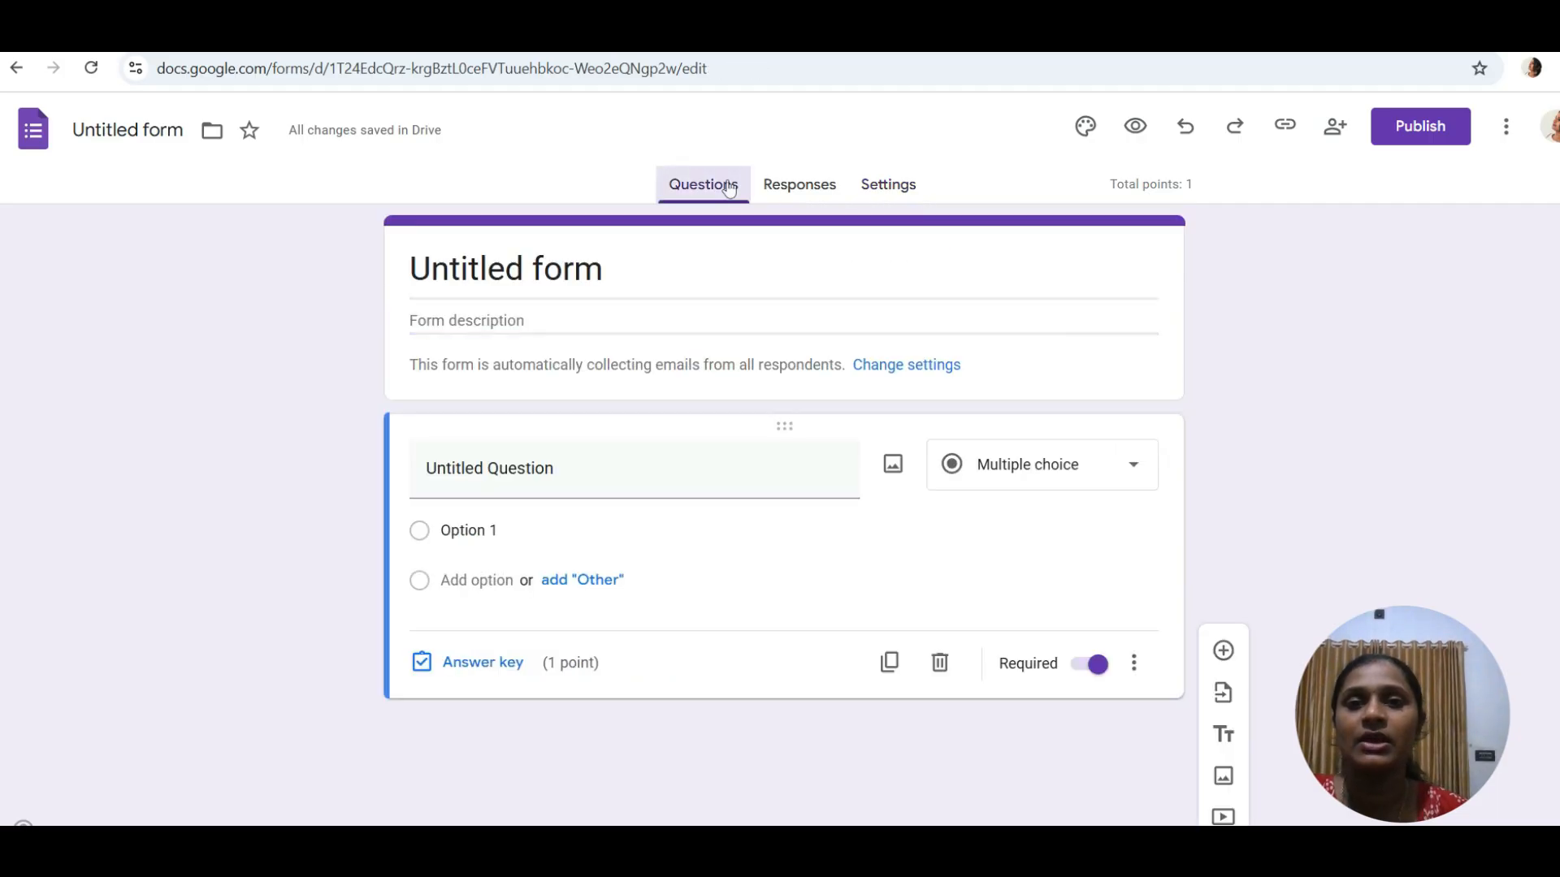
pyautogui.click(594, 268)
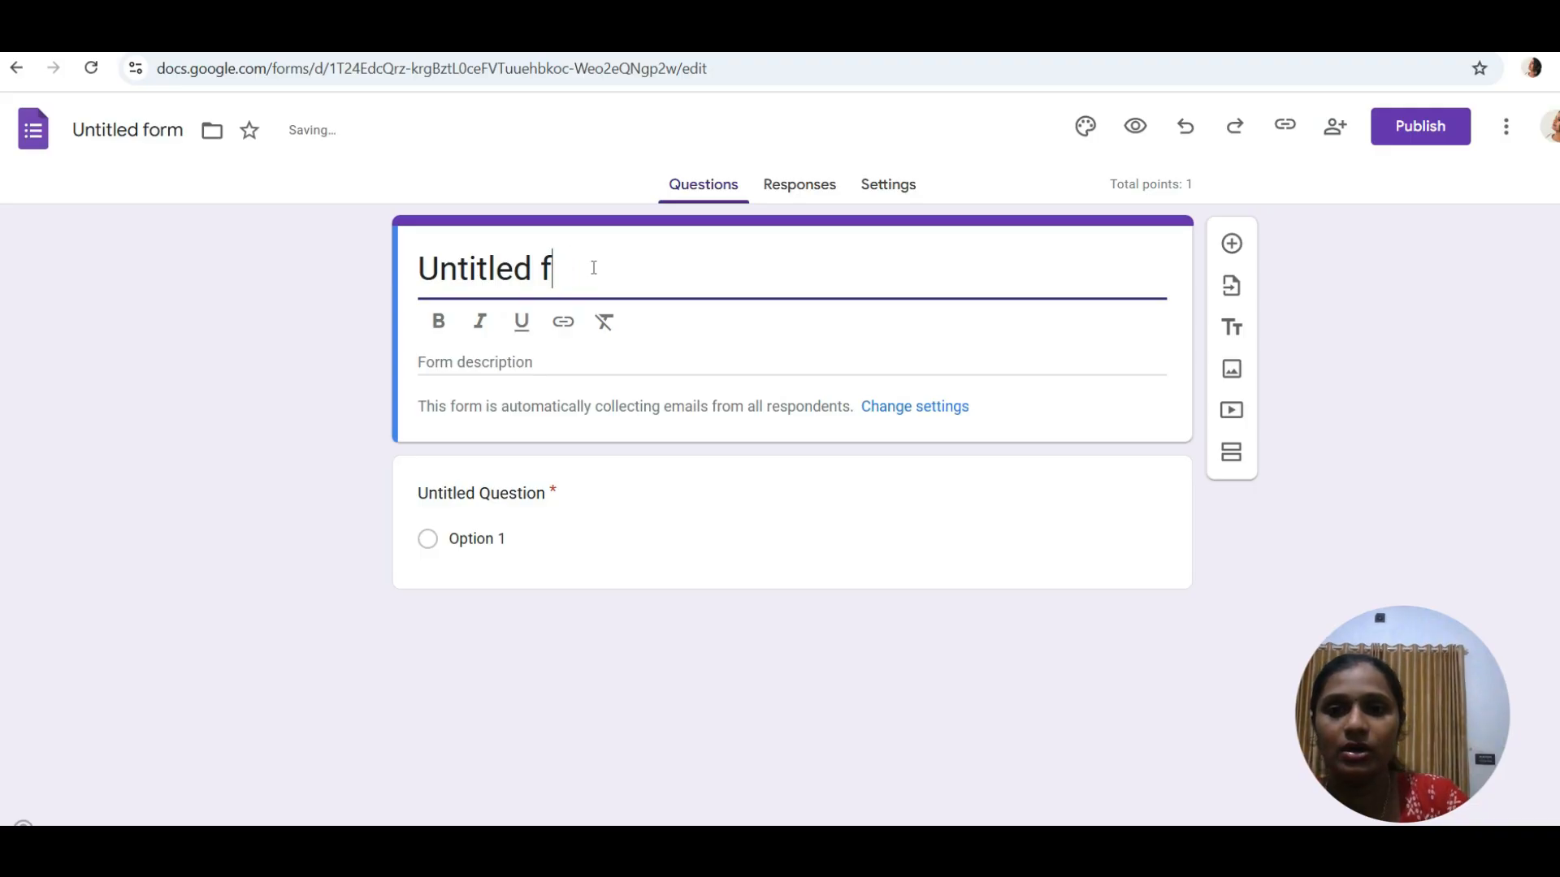
pyautogui.press('BackSpace')
pyautogui.press('BackSpace')
pyautogui.press('BackSpace')
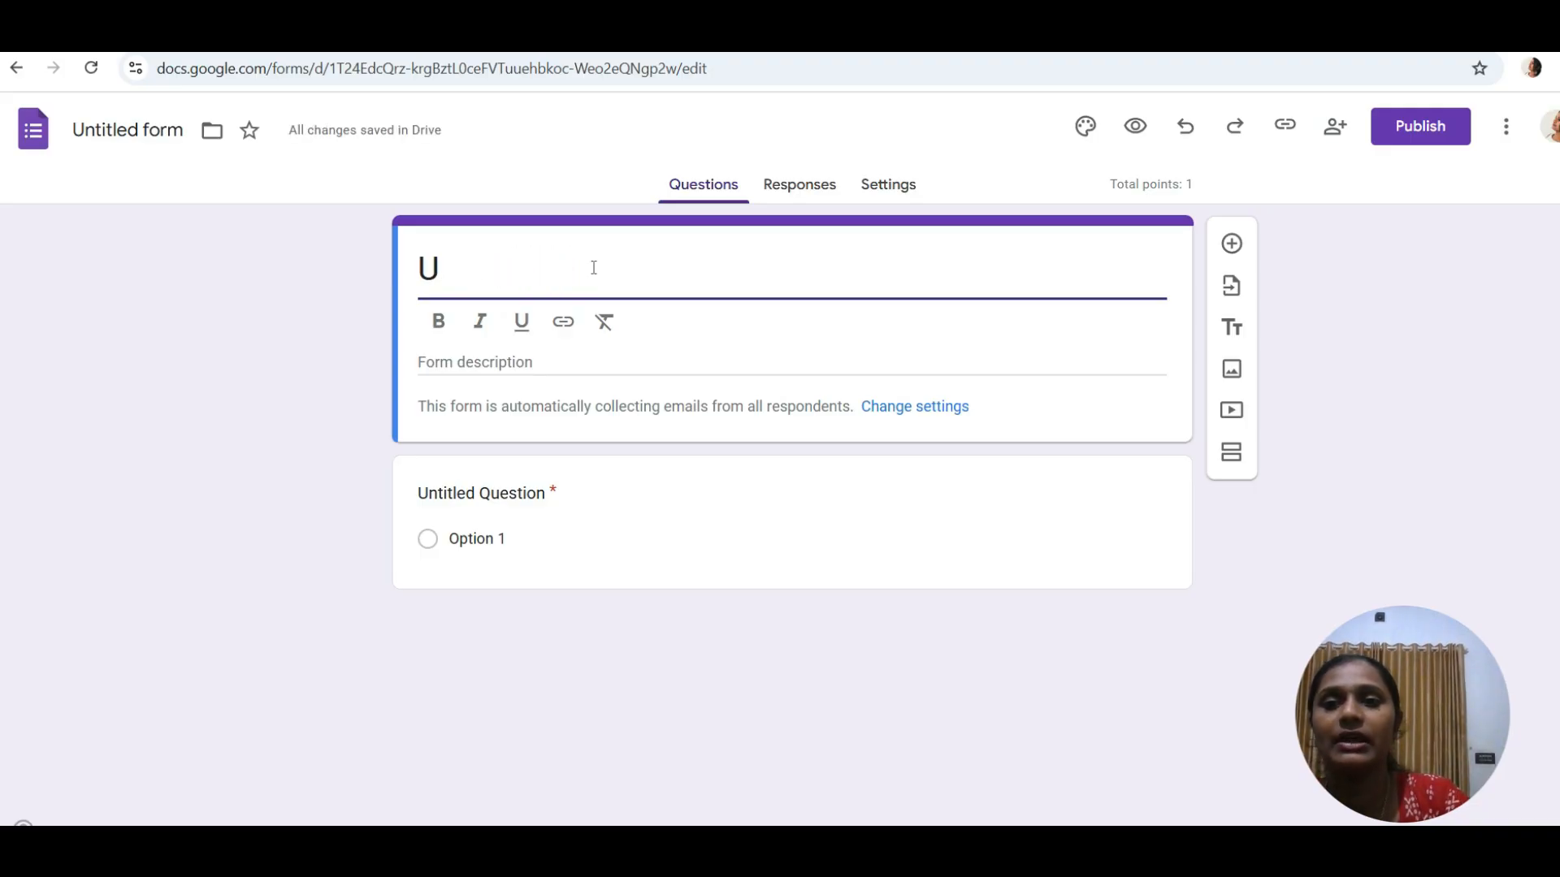
pyautogui.press('BackSpace')
pyautogui.write('POLLUTION')
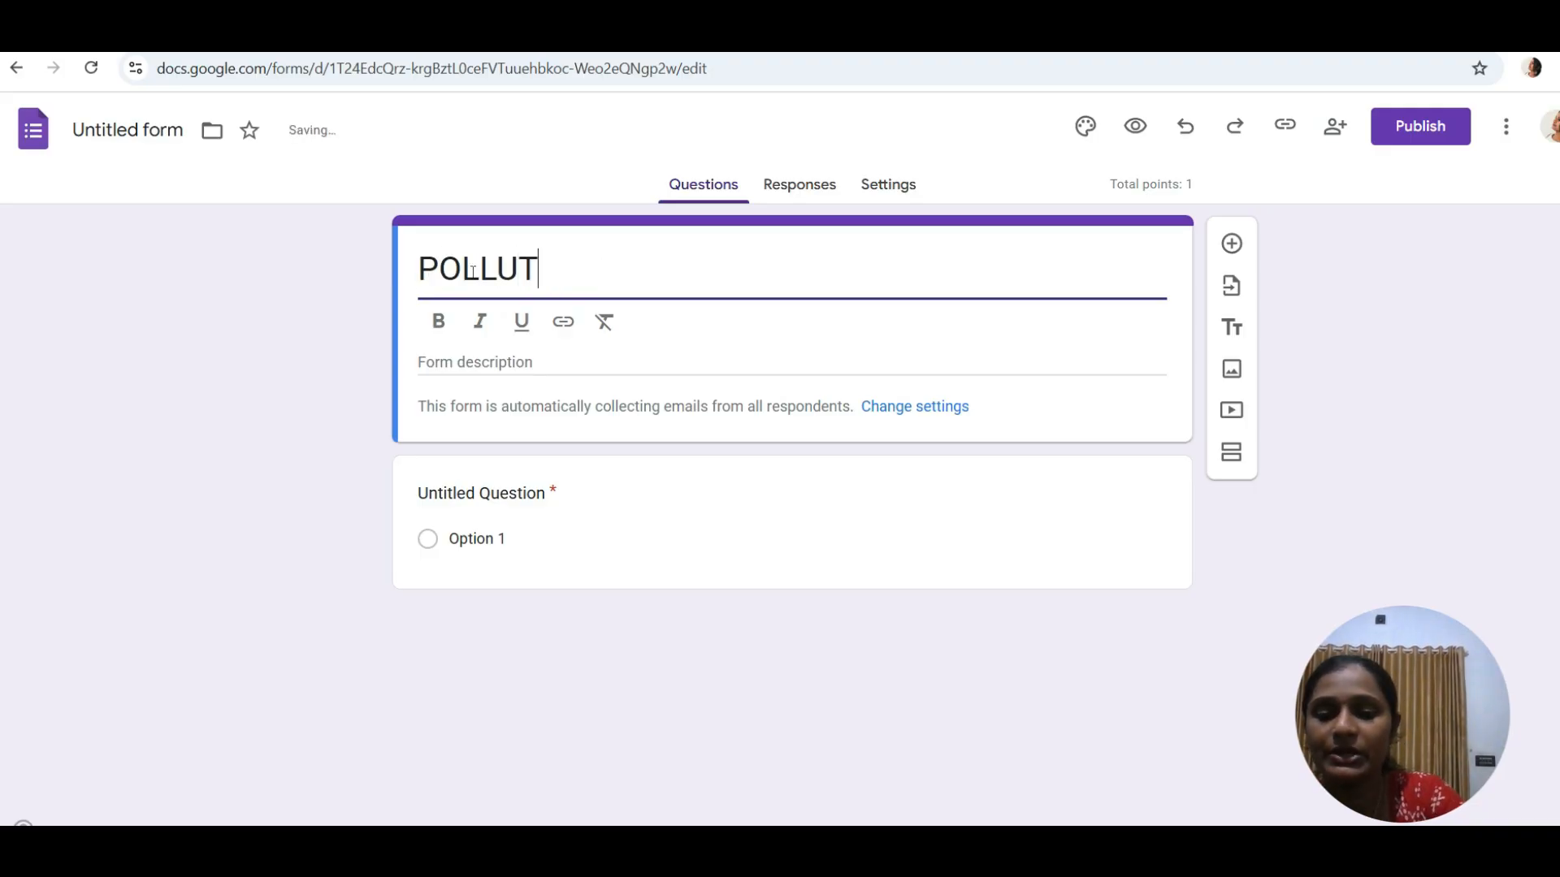
pyautogui.click(442, 335)
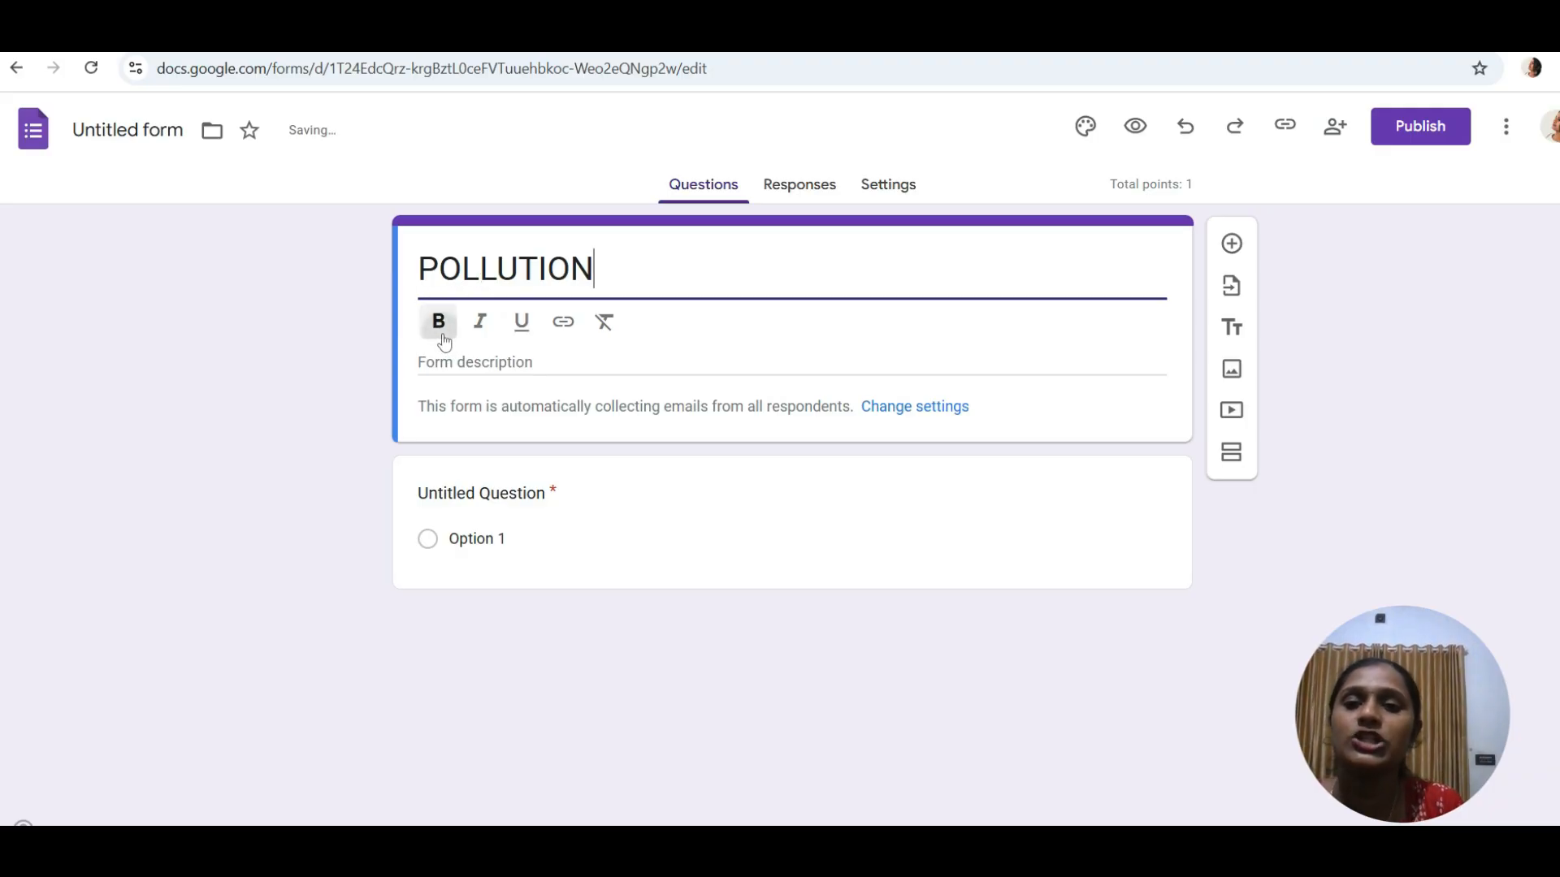
pyautogui.click(522, 325)
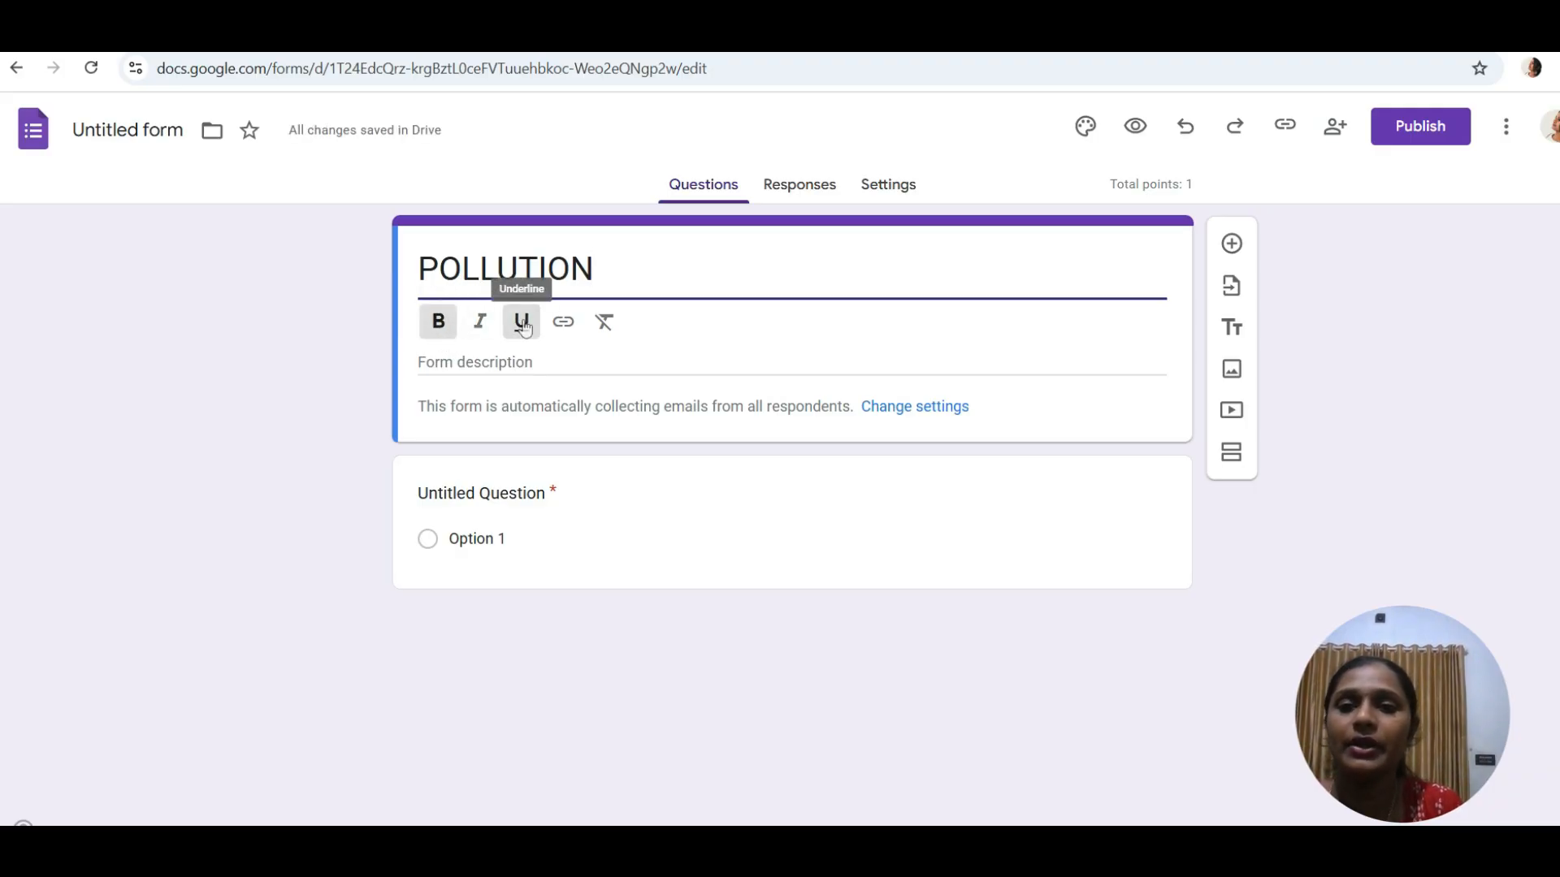
pyautogui.click(454, 367)
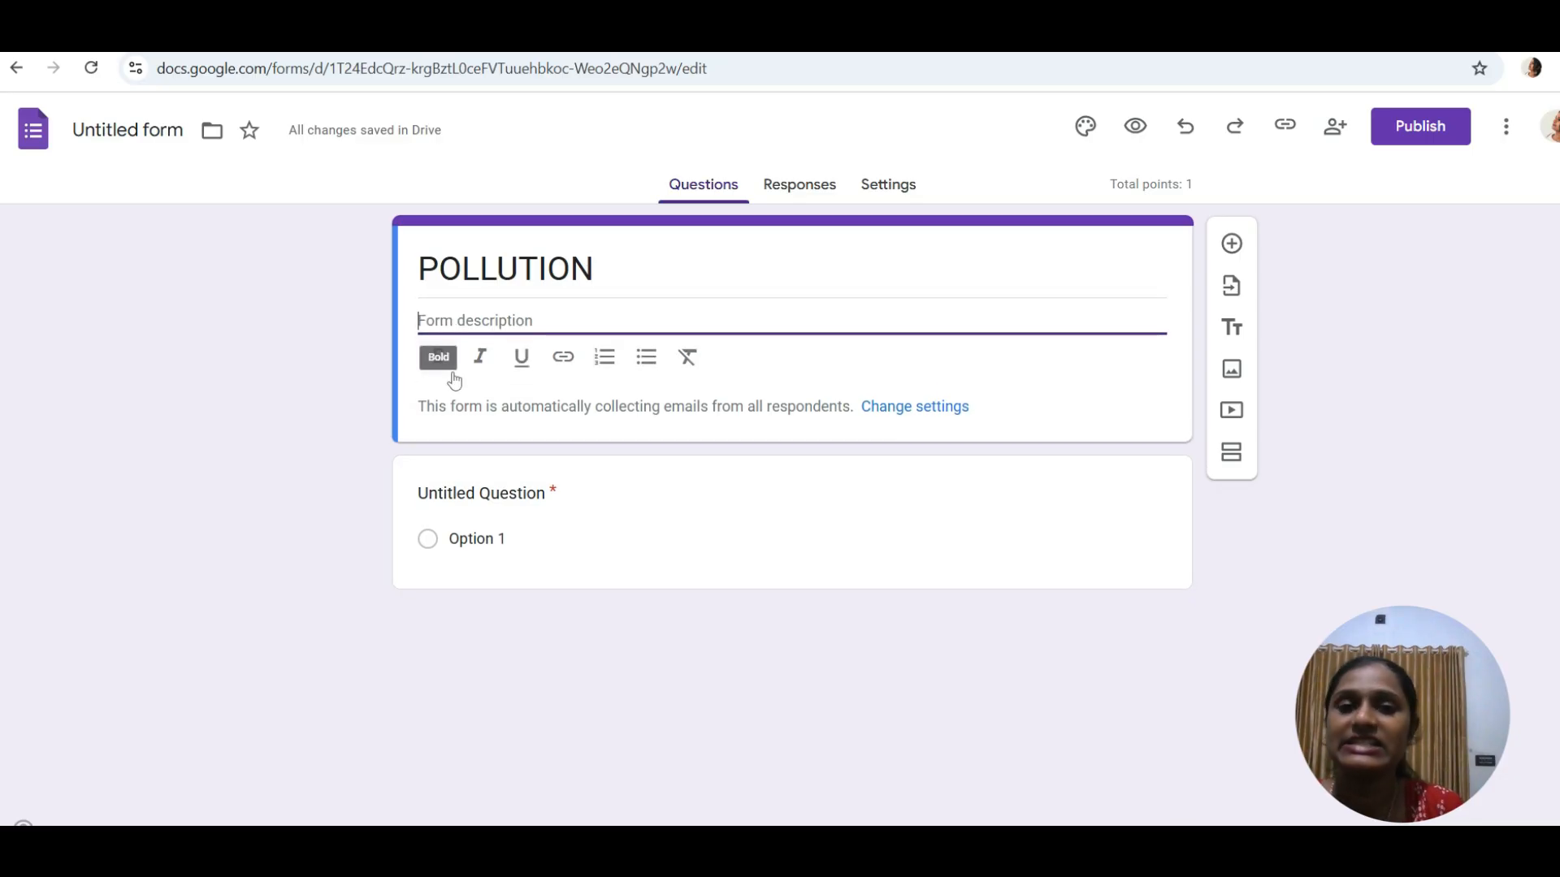
# - Enter the description 'Questions for 5th grade students.' and open a new browser tab
pyautogui.press('capslock')
pyautogui.write('Questions for 5th grade students')
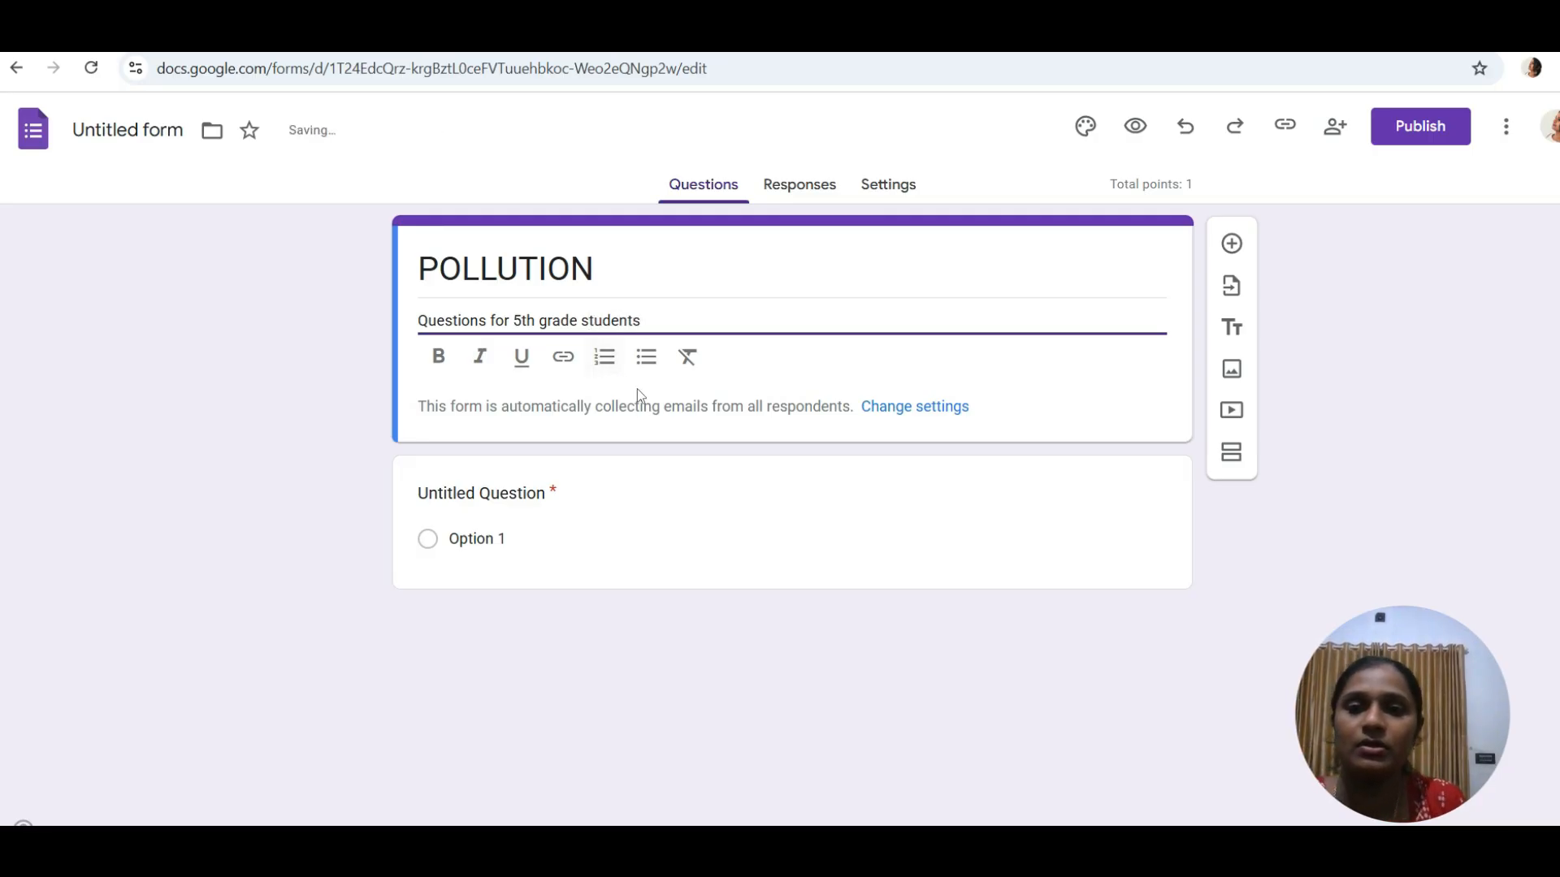
pyautogui.write('.')
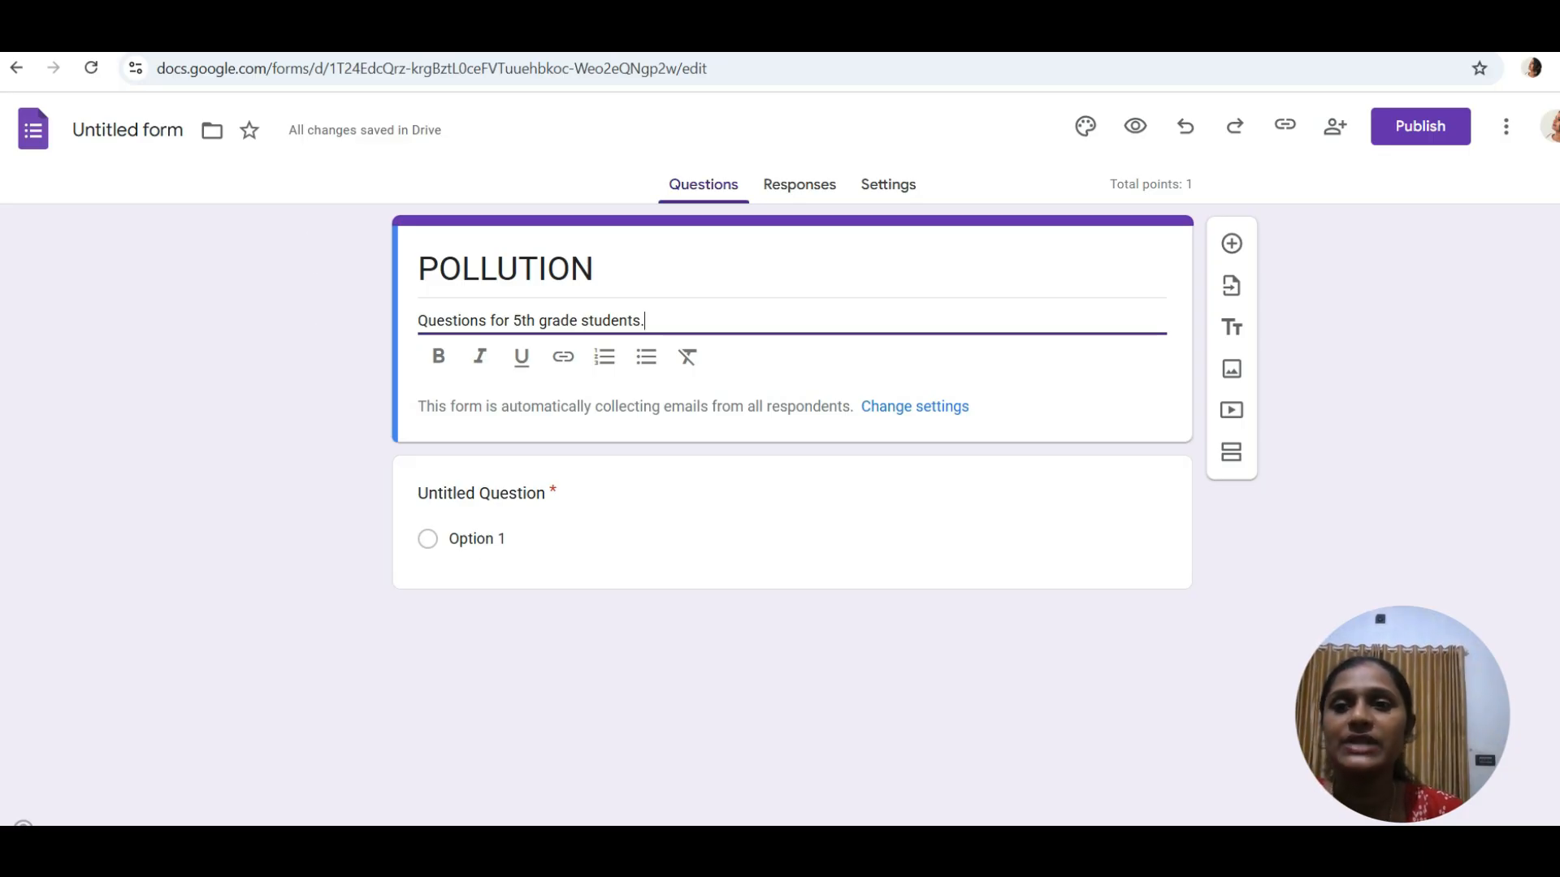
pyautogui.hotkey('ctrl', 't')
# - Search Google for gemini and open the Gemini app page
pyautogui.click(544, 386)
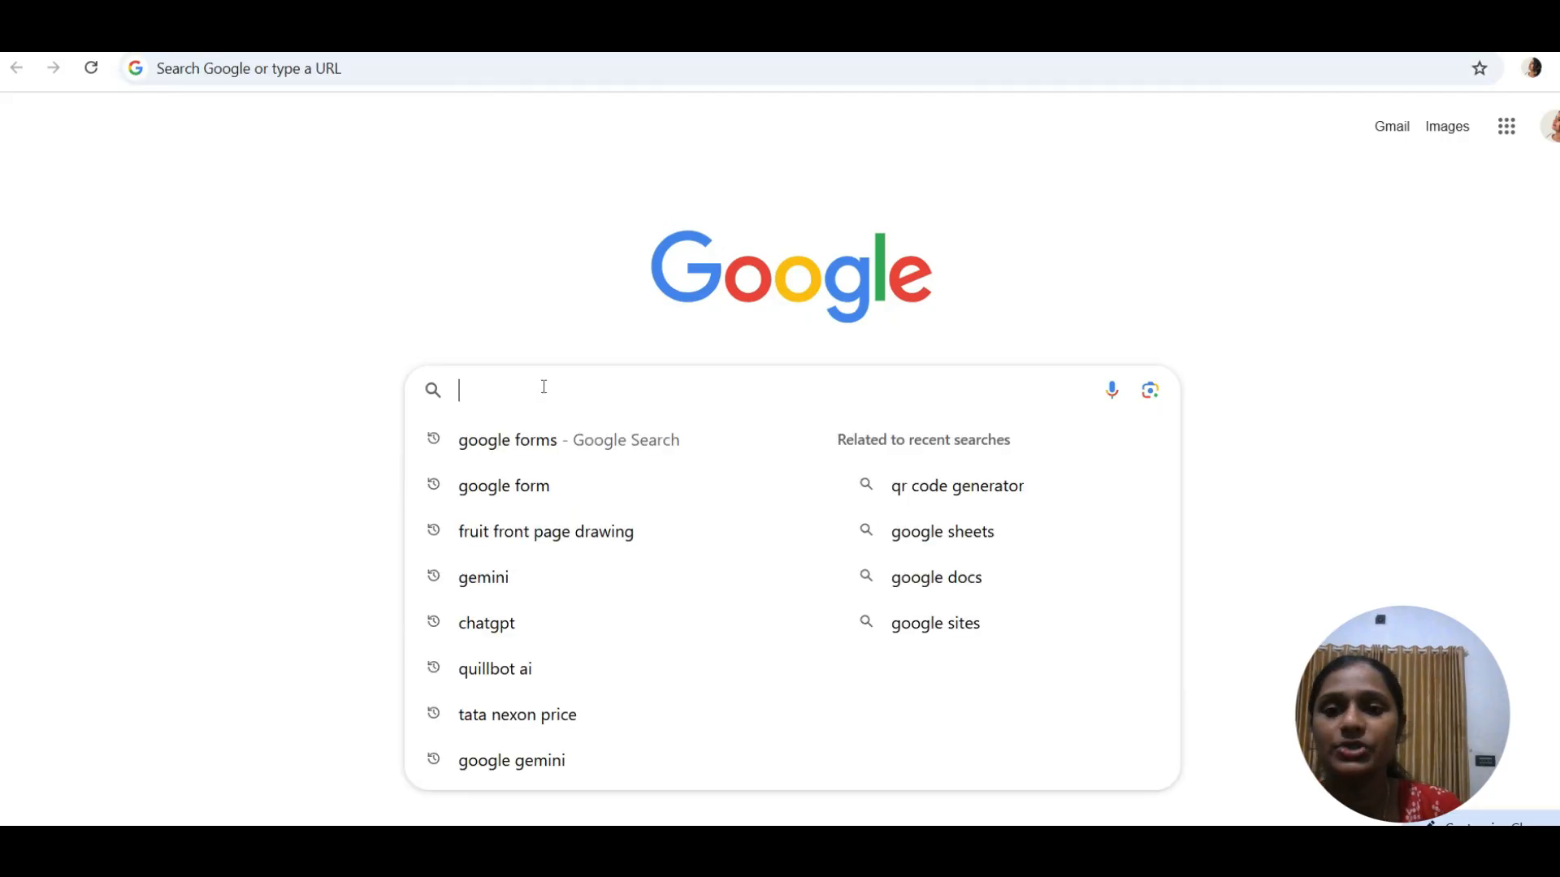
pyautogui.write('gemini')
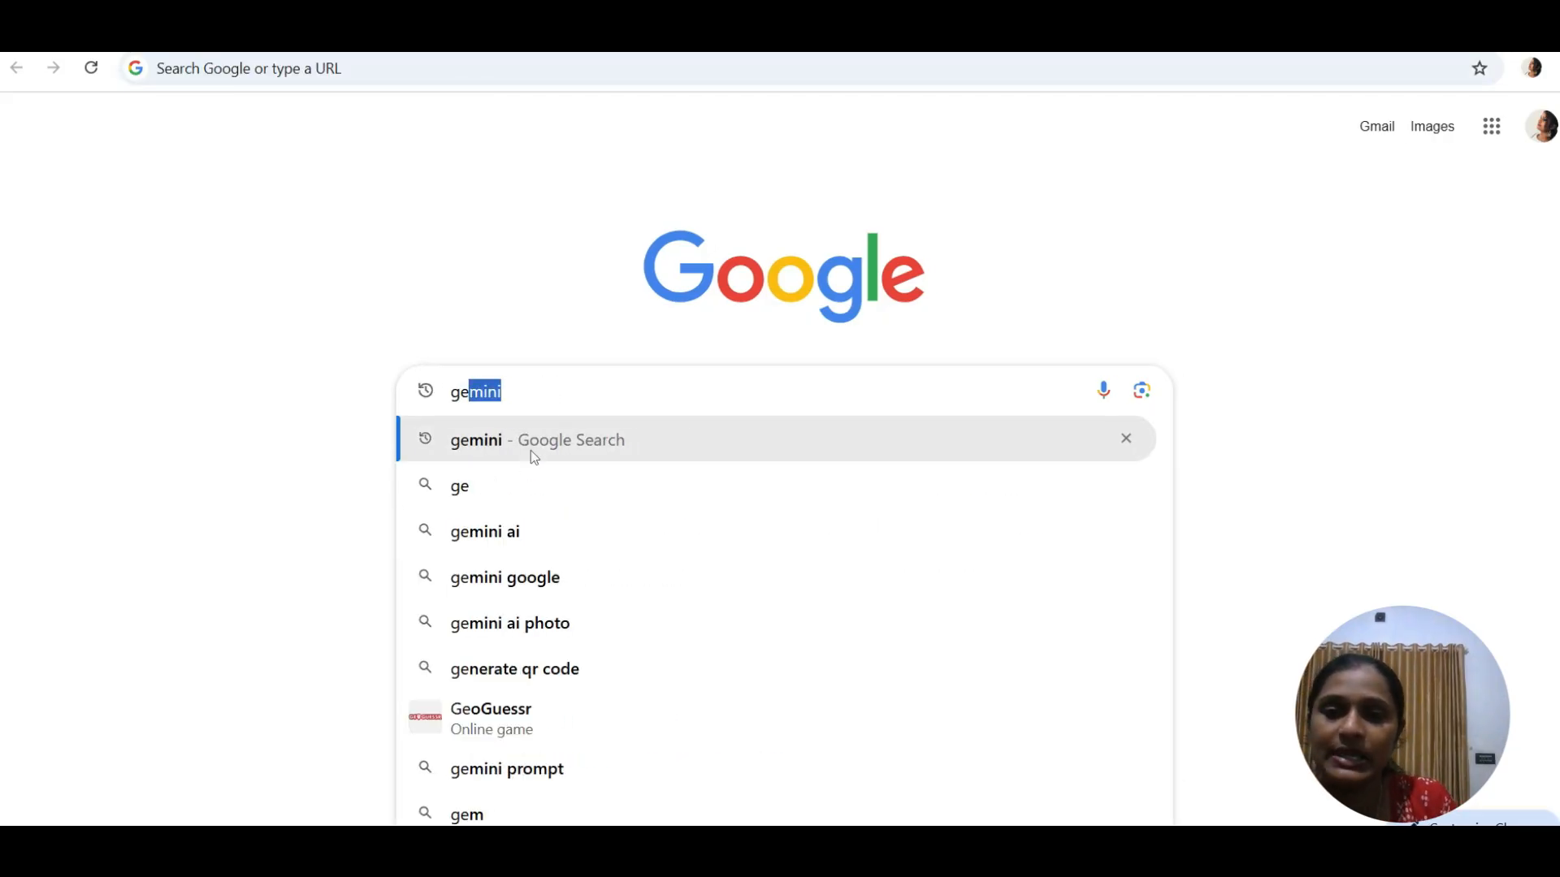
pyautogui.click(531, 451)
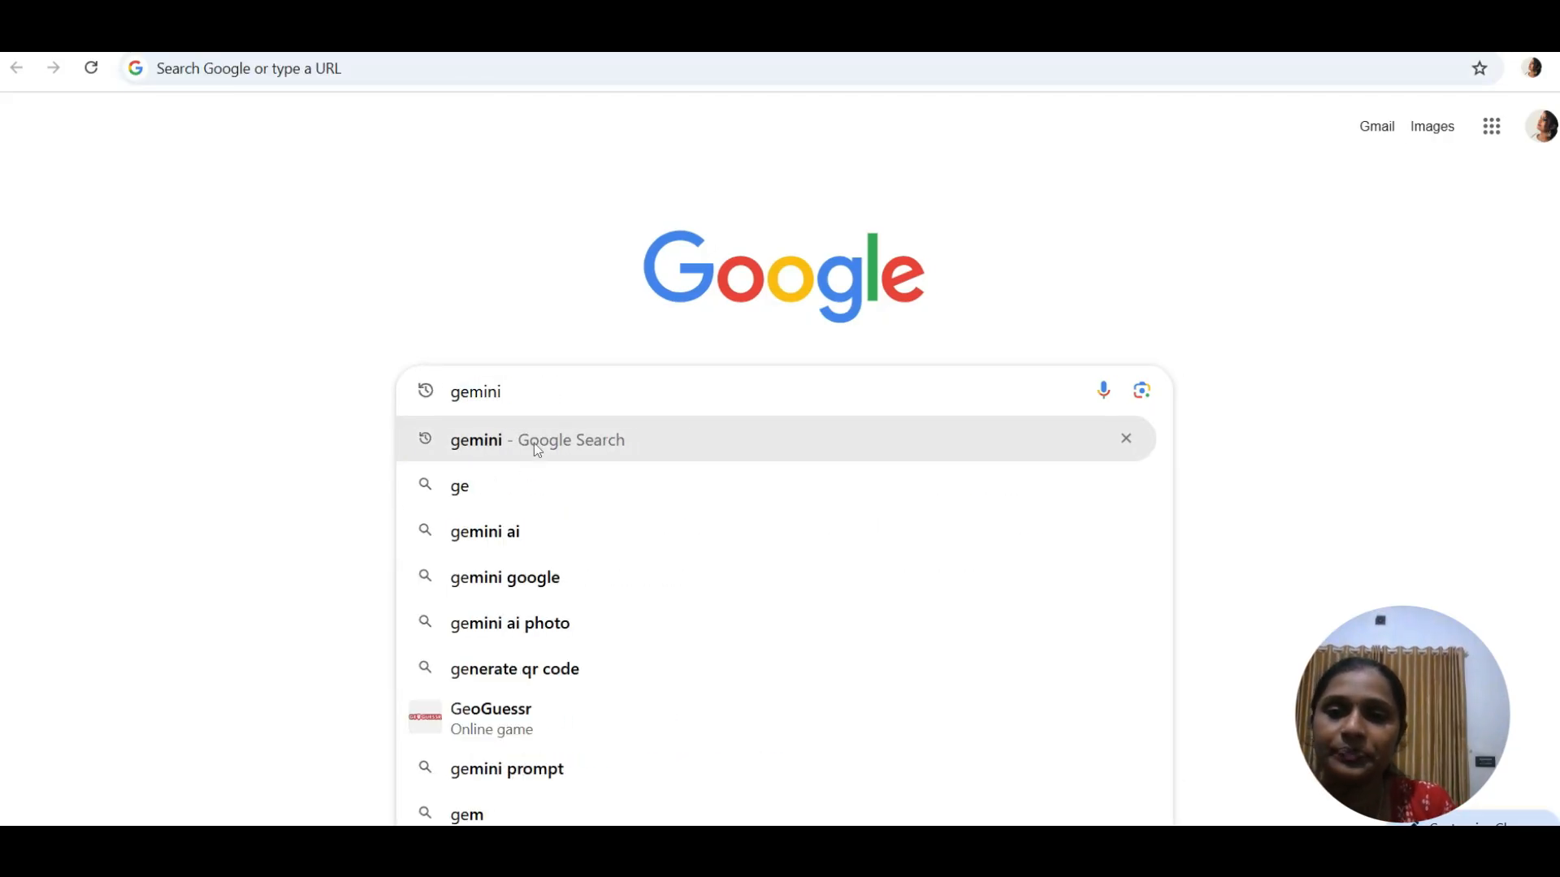
pyautogui.click(338, 414)
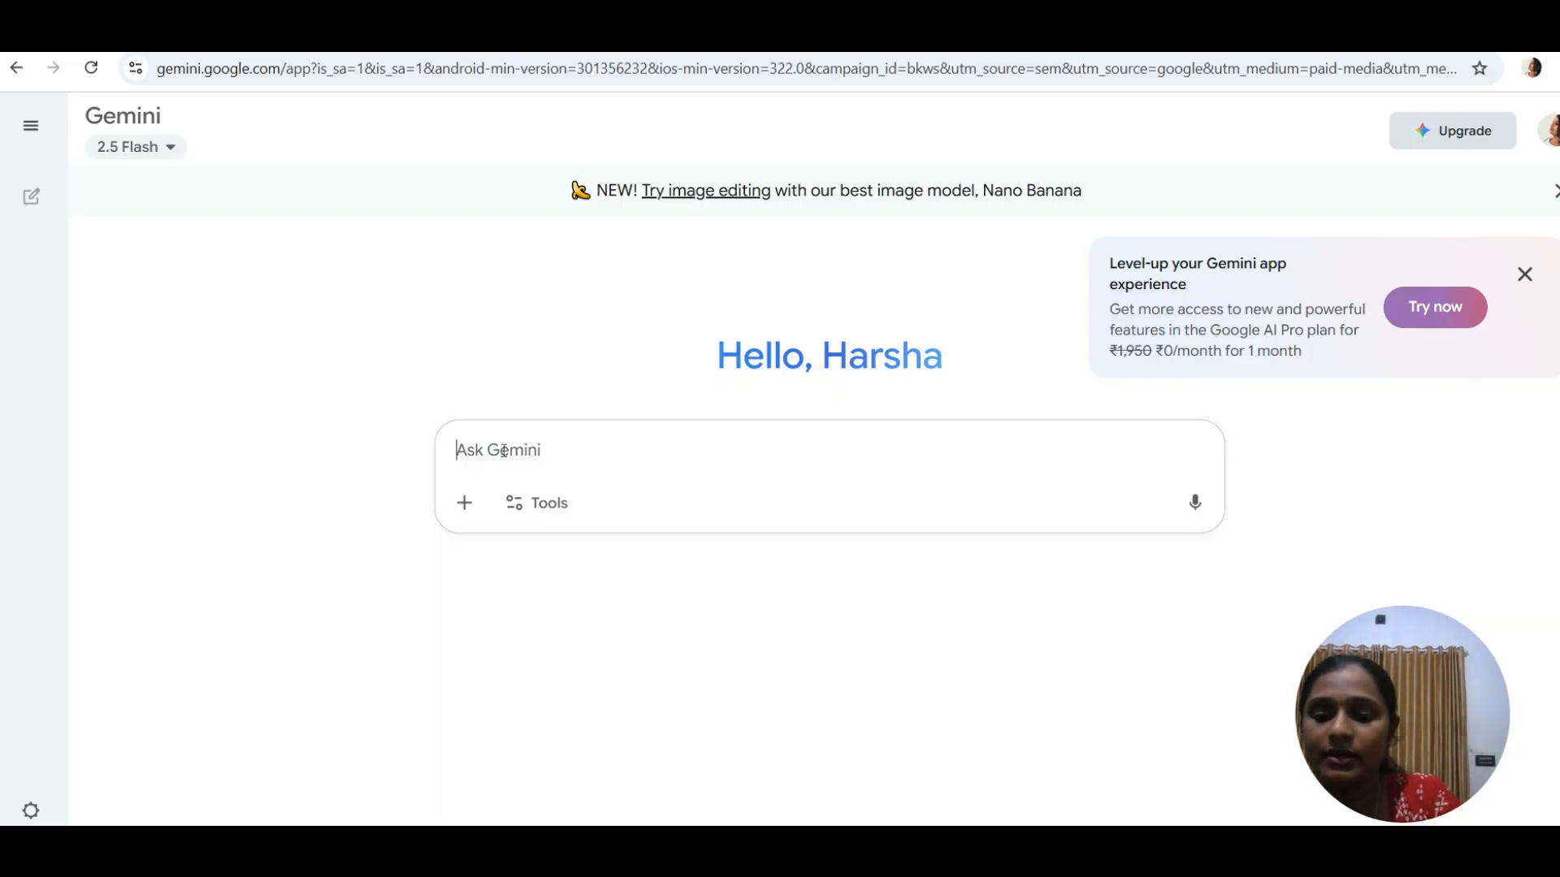
# - Ask Gemini to create 5 pollution questions with answers for 5th grade students
pyautogui.write('creat')
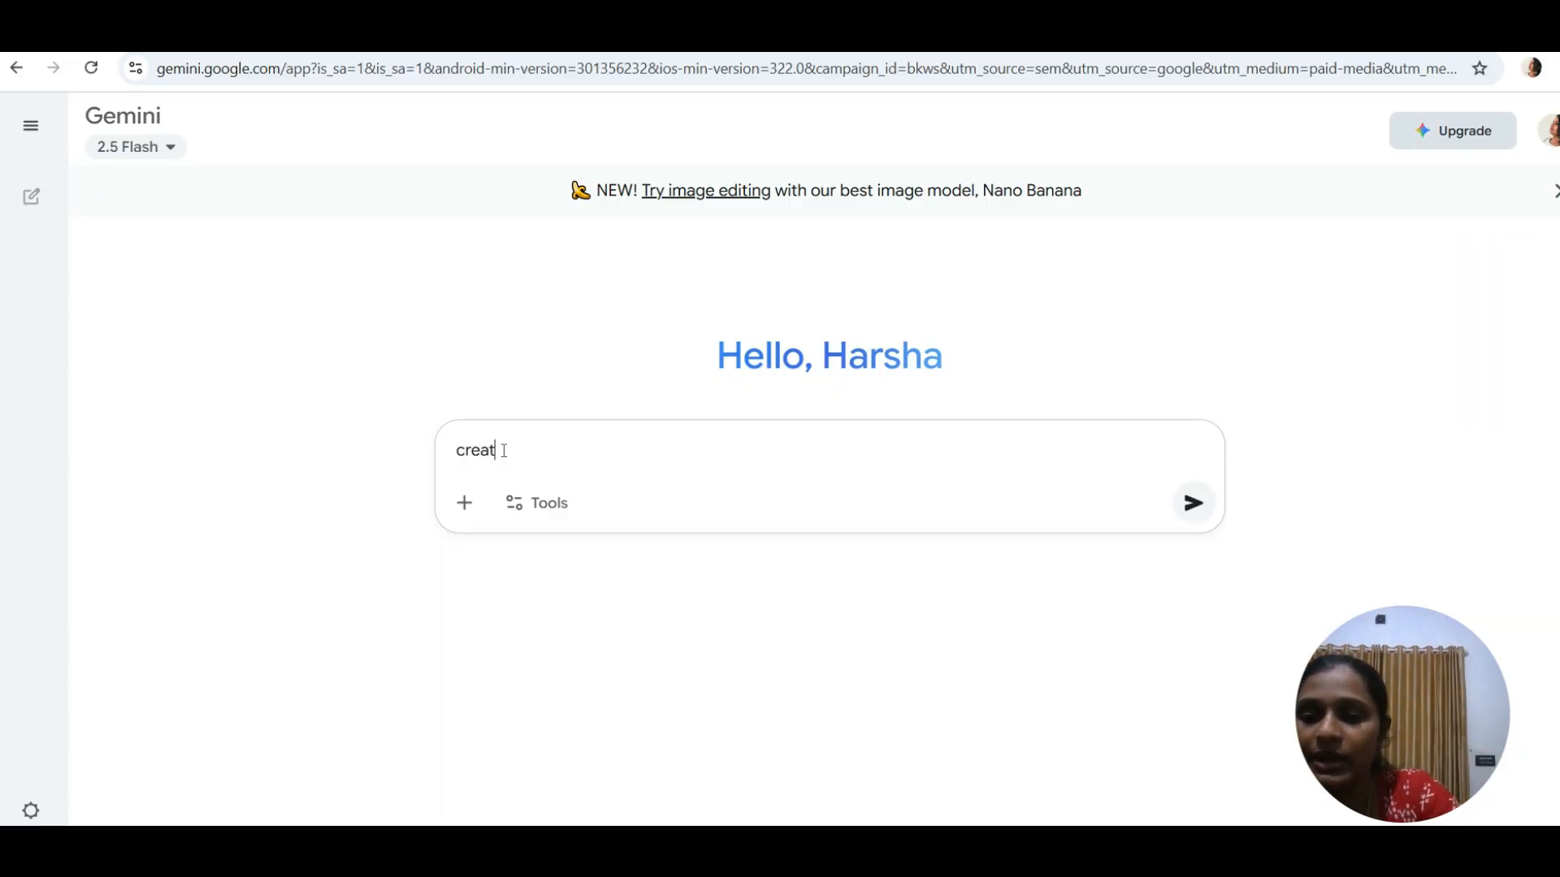
pyautogui.write('e 5 ques')
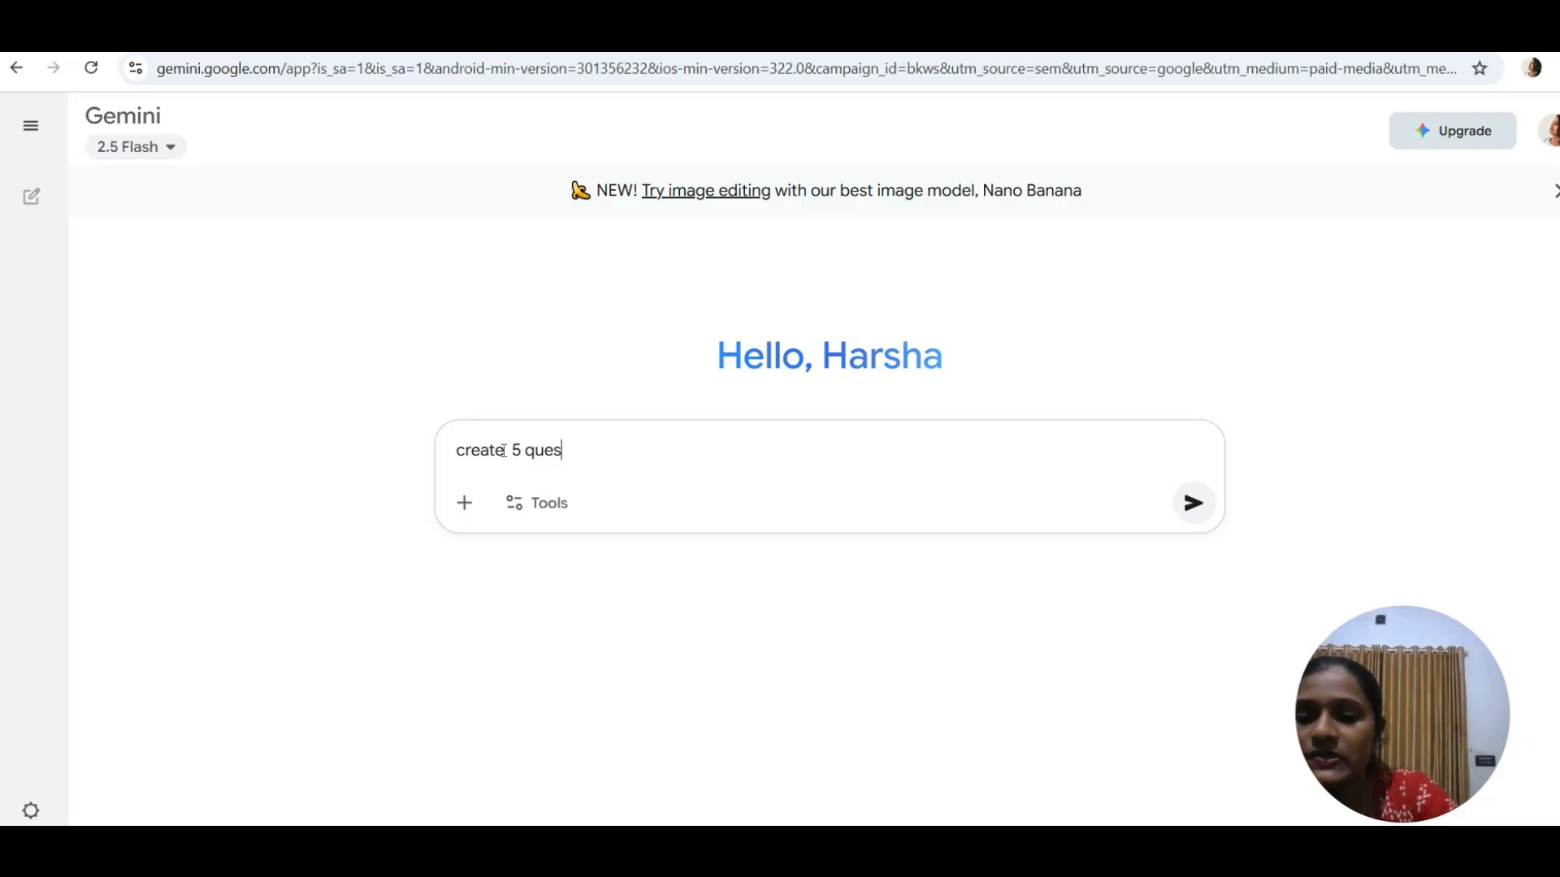
pyautogui.write('tion on')
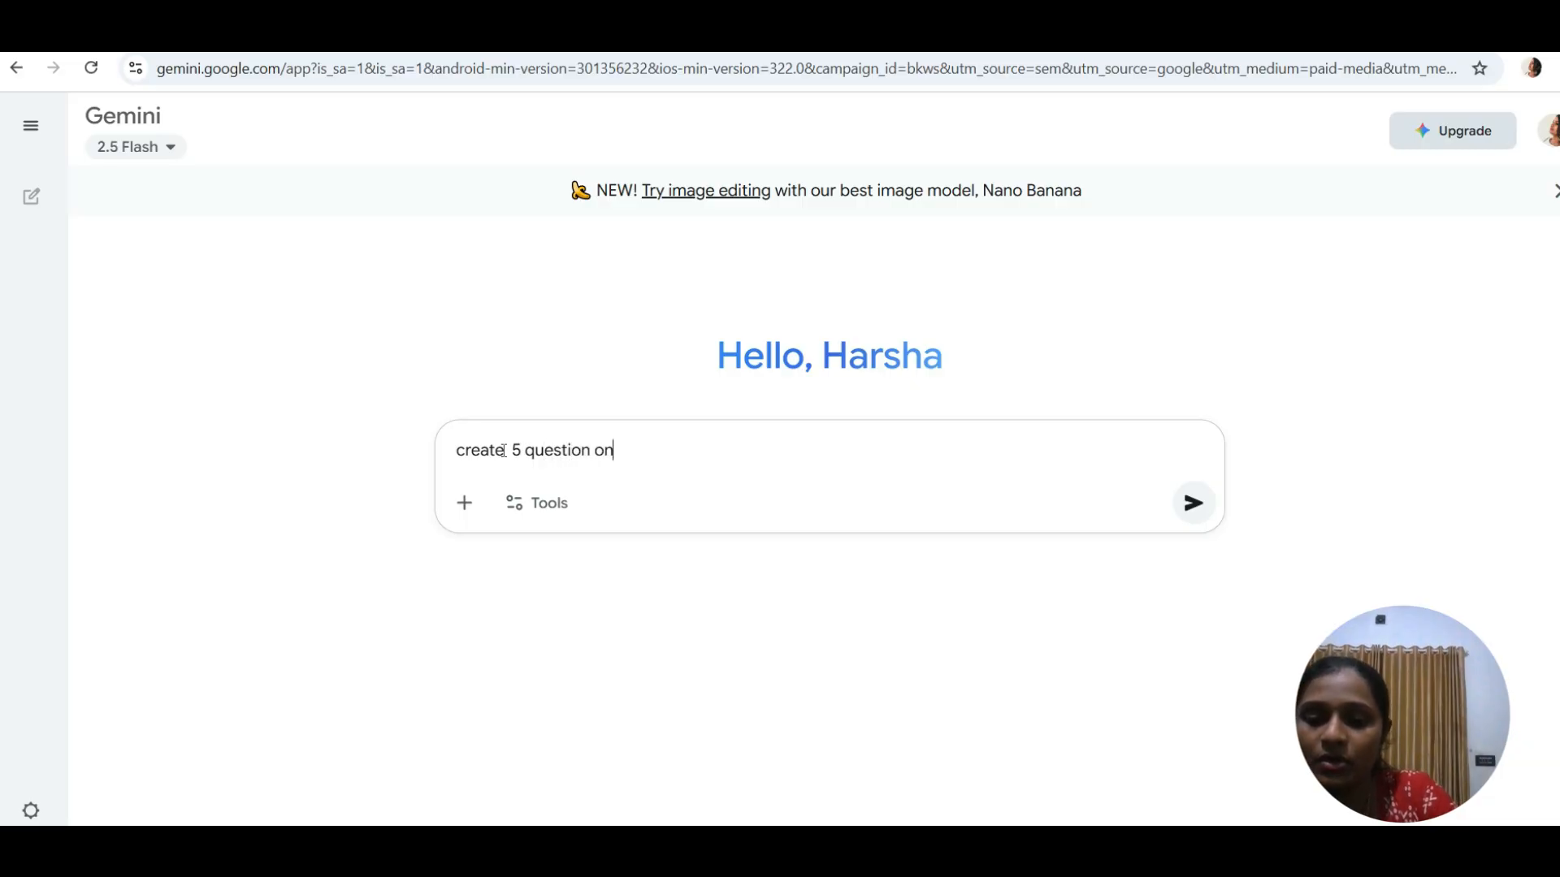
pyautogui.write(' the top')
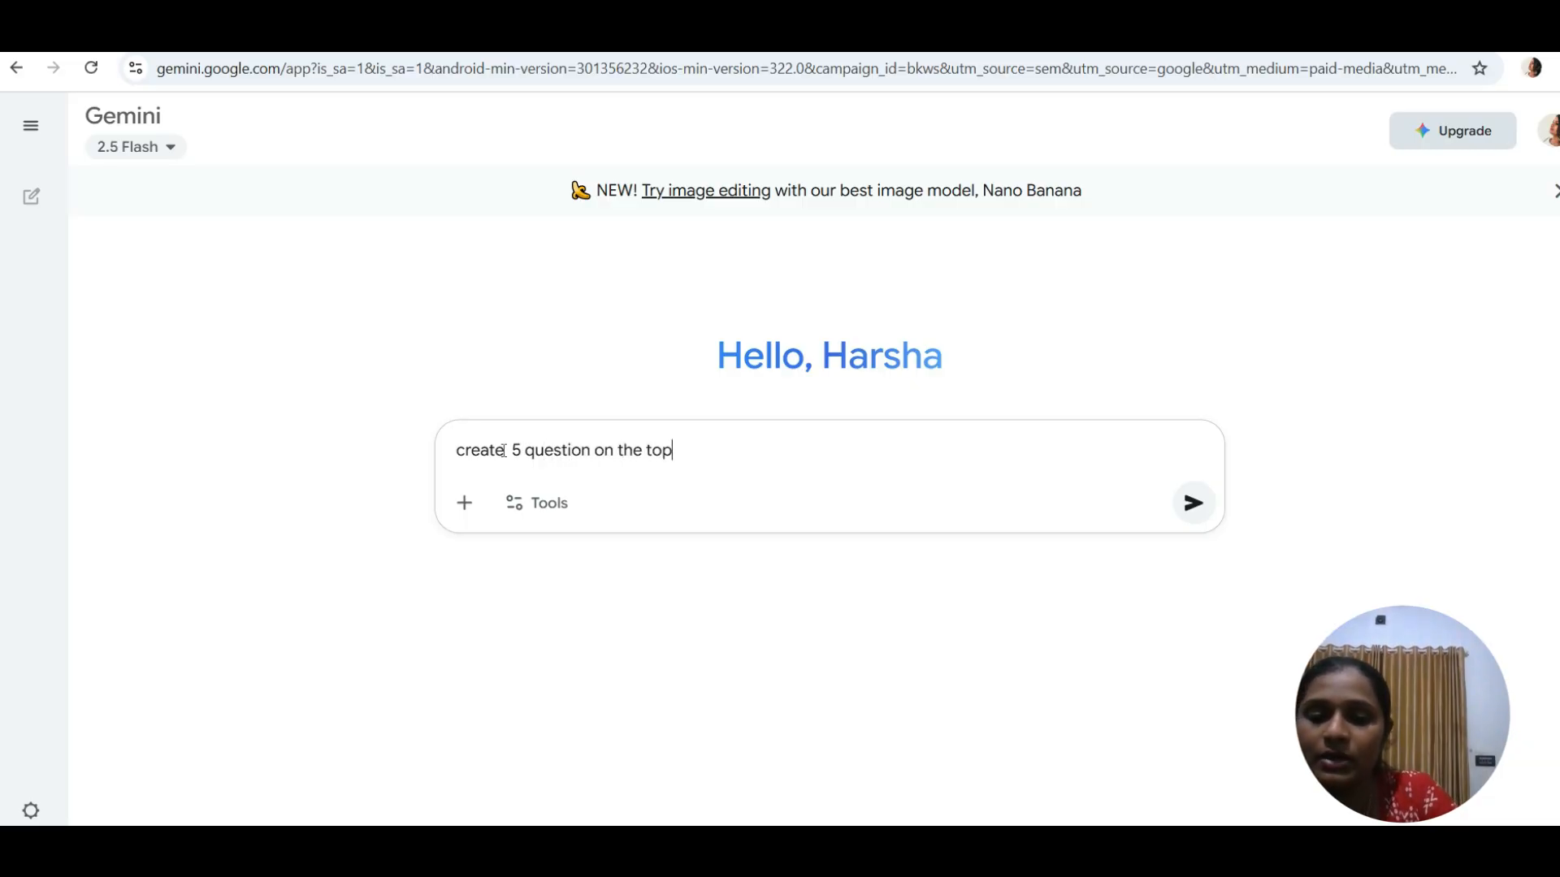
pyautogui.write('i')
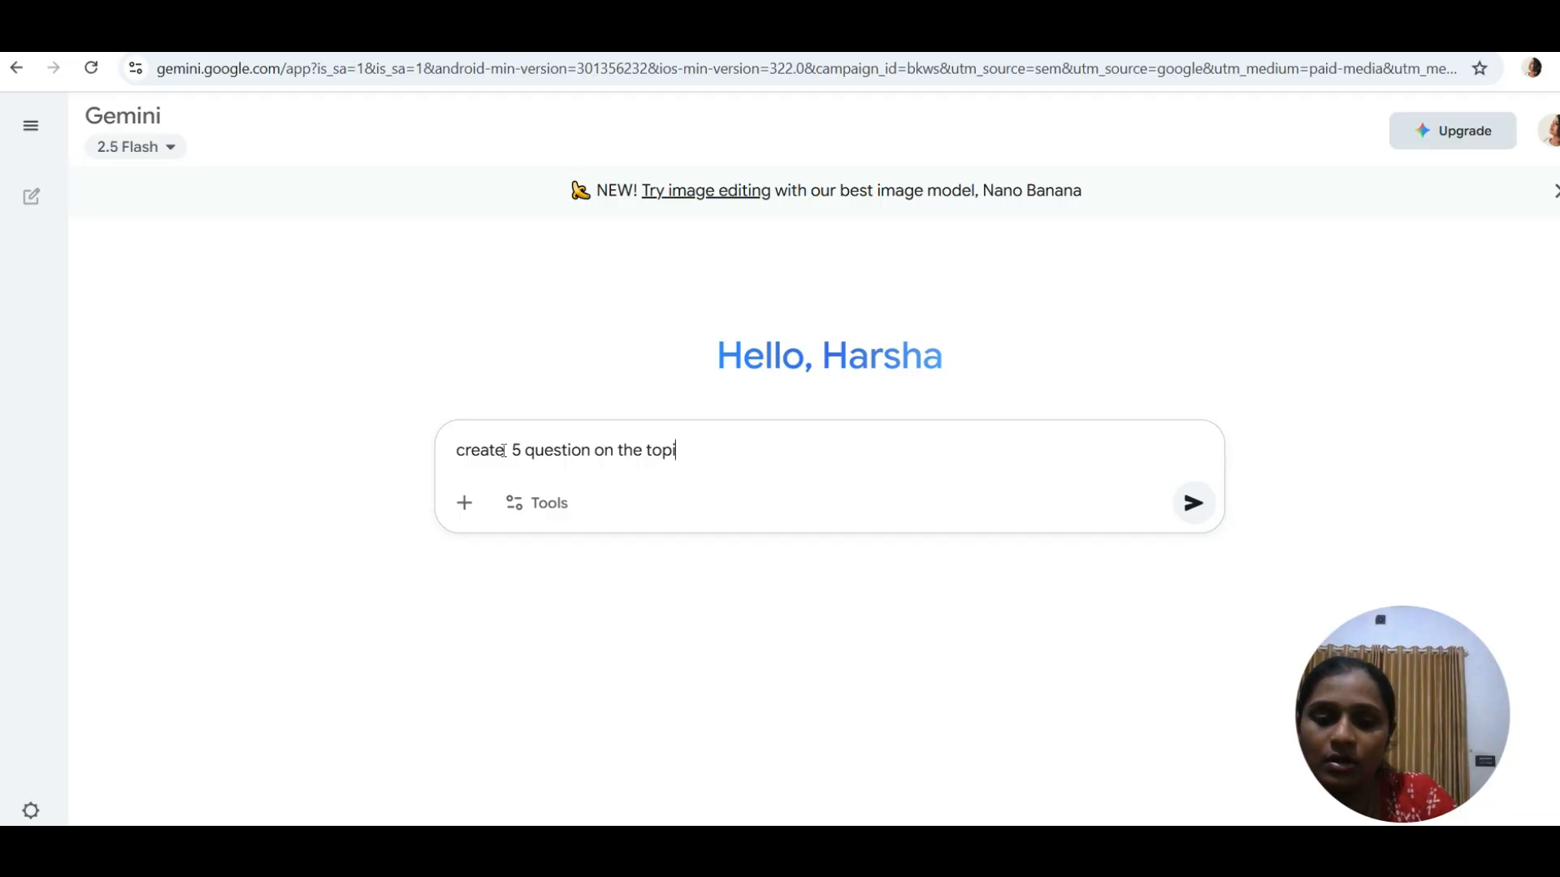
pyautogui.write('c pollu')
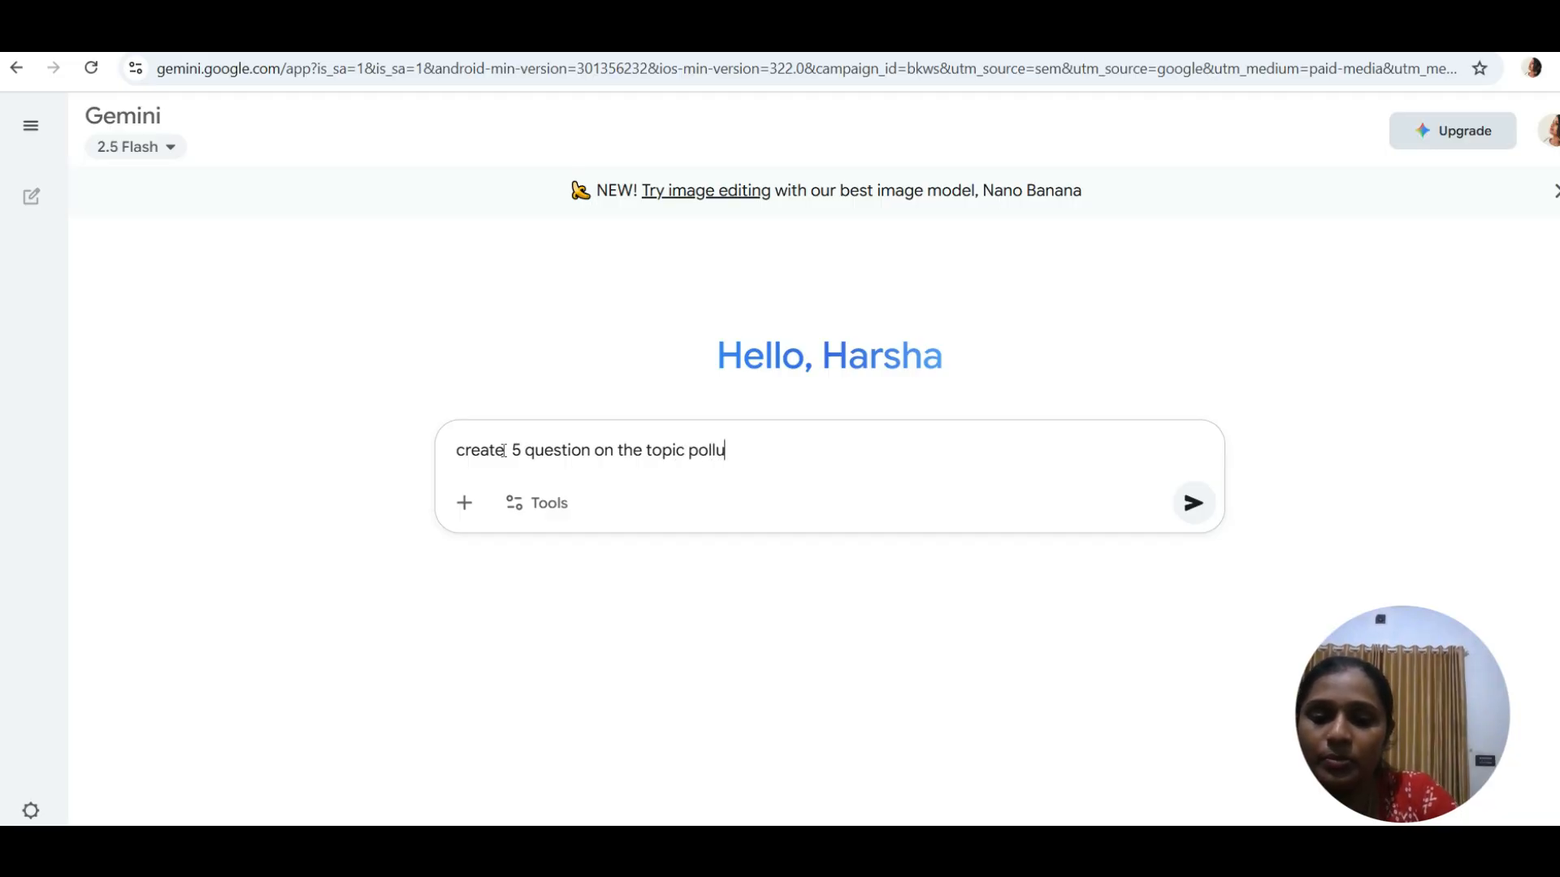
pyautogui.write('tion ')
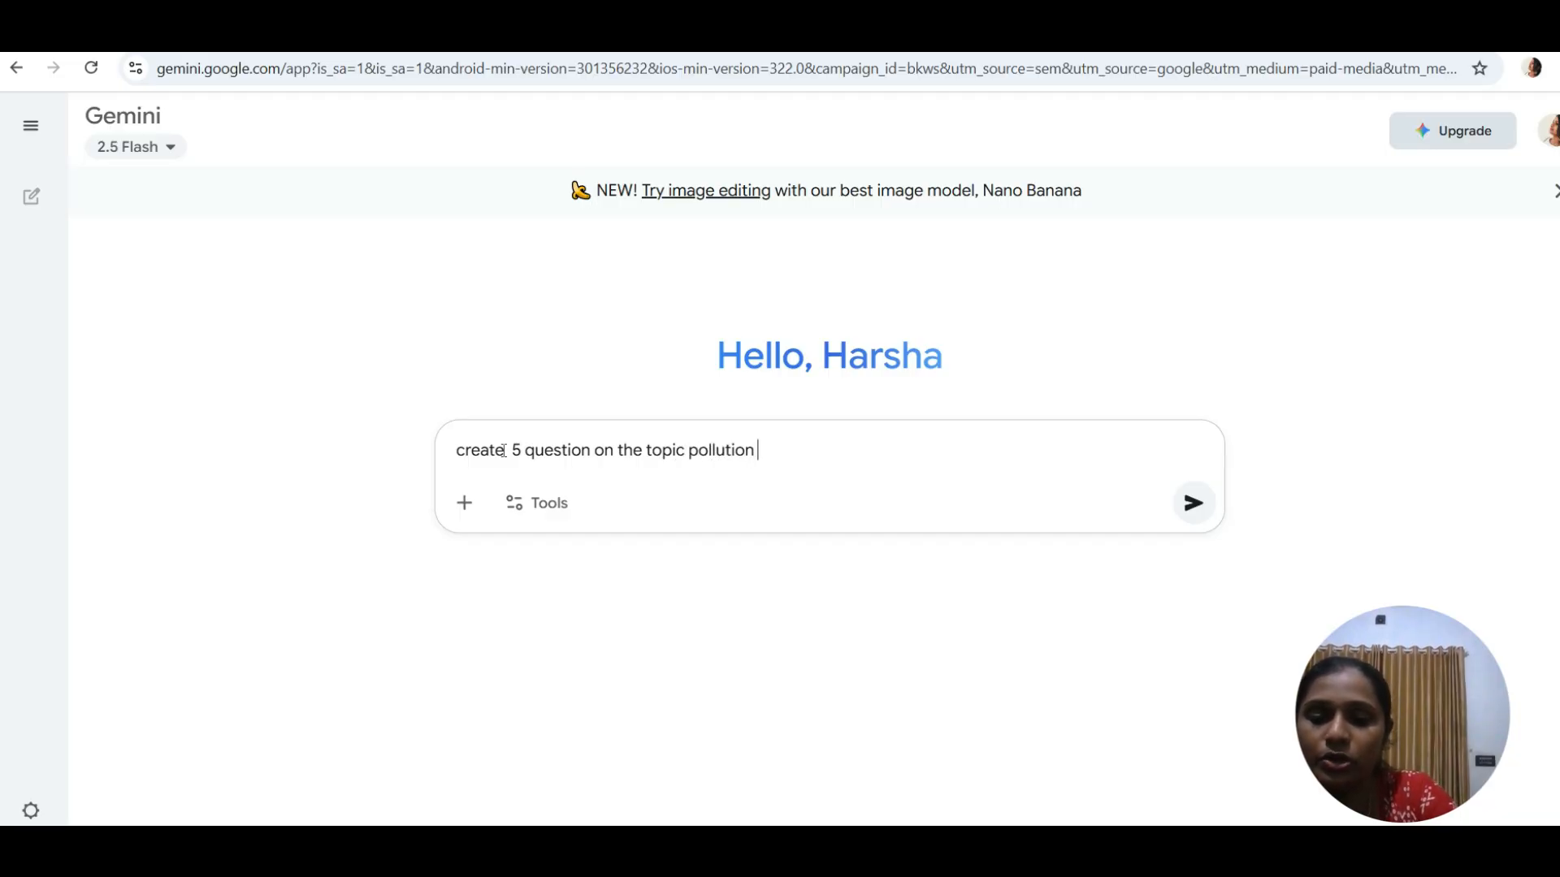
pyautogui.write('for 5t')
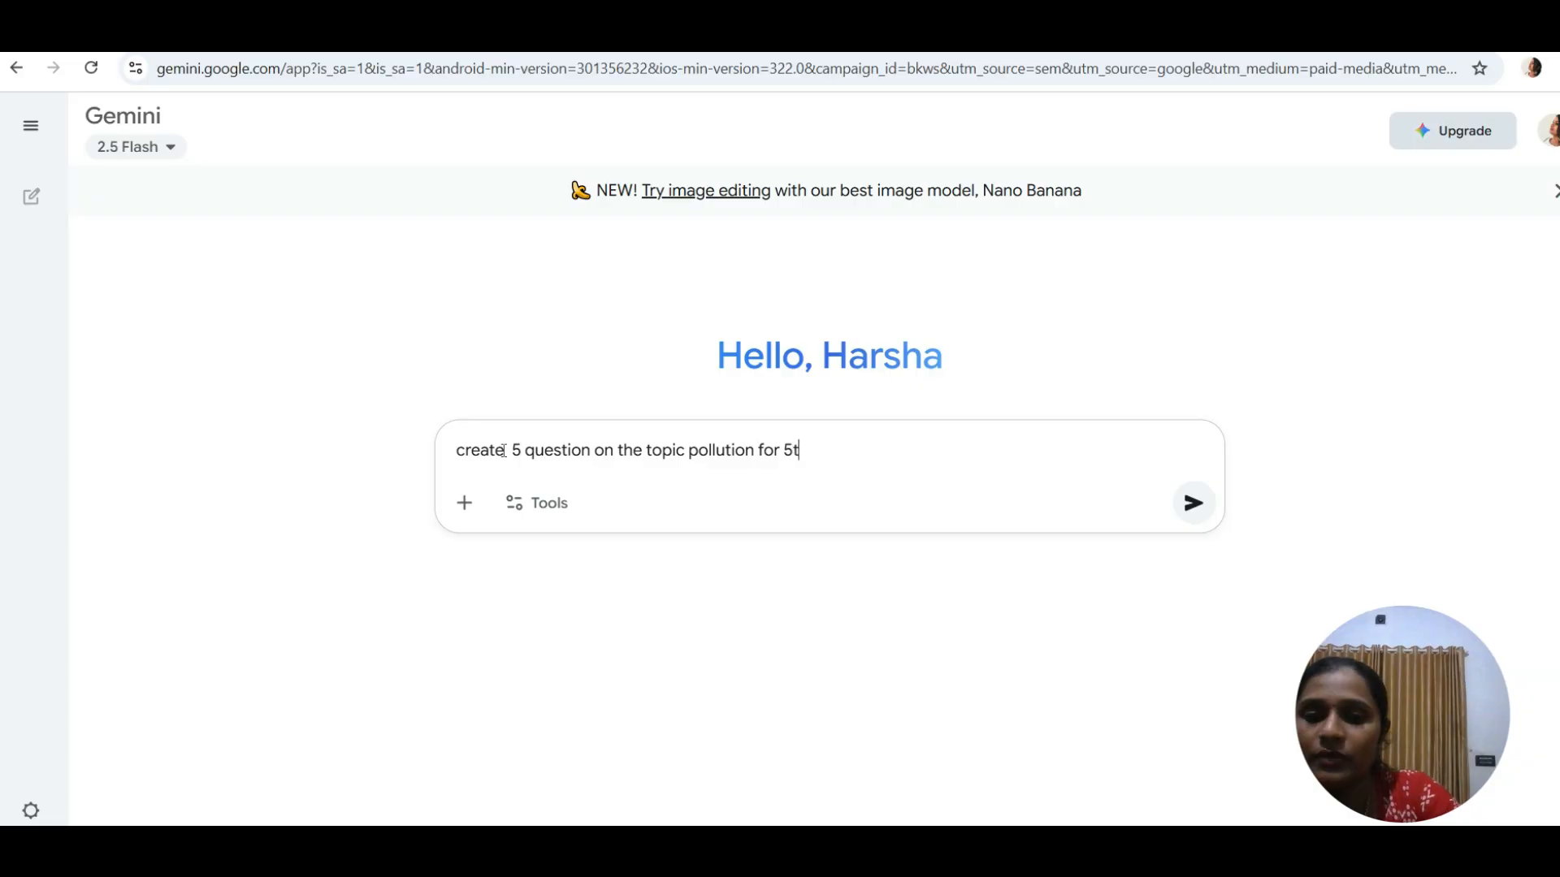
pyautogui.write('h grad')
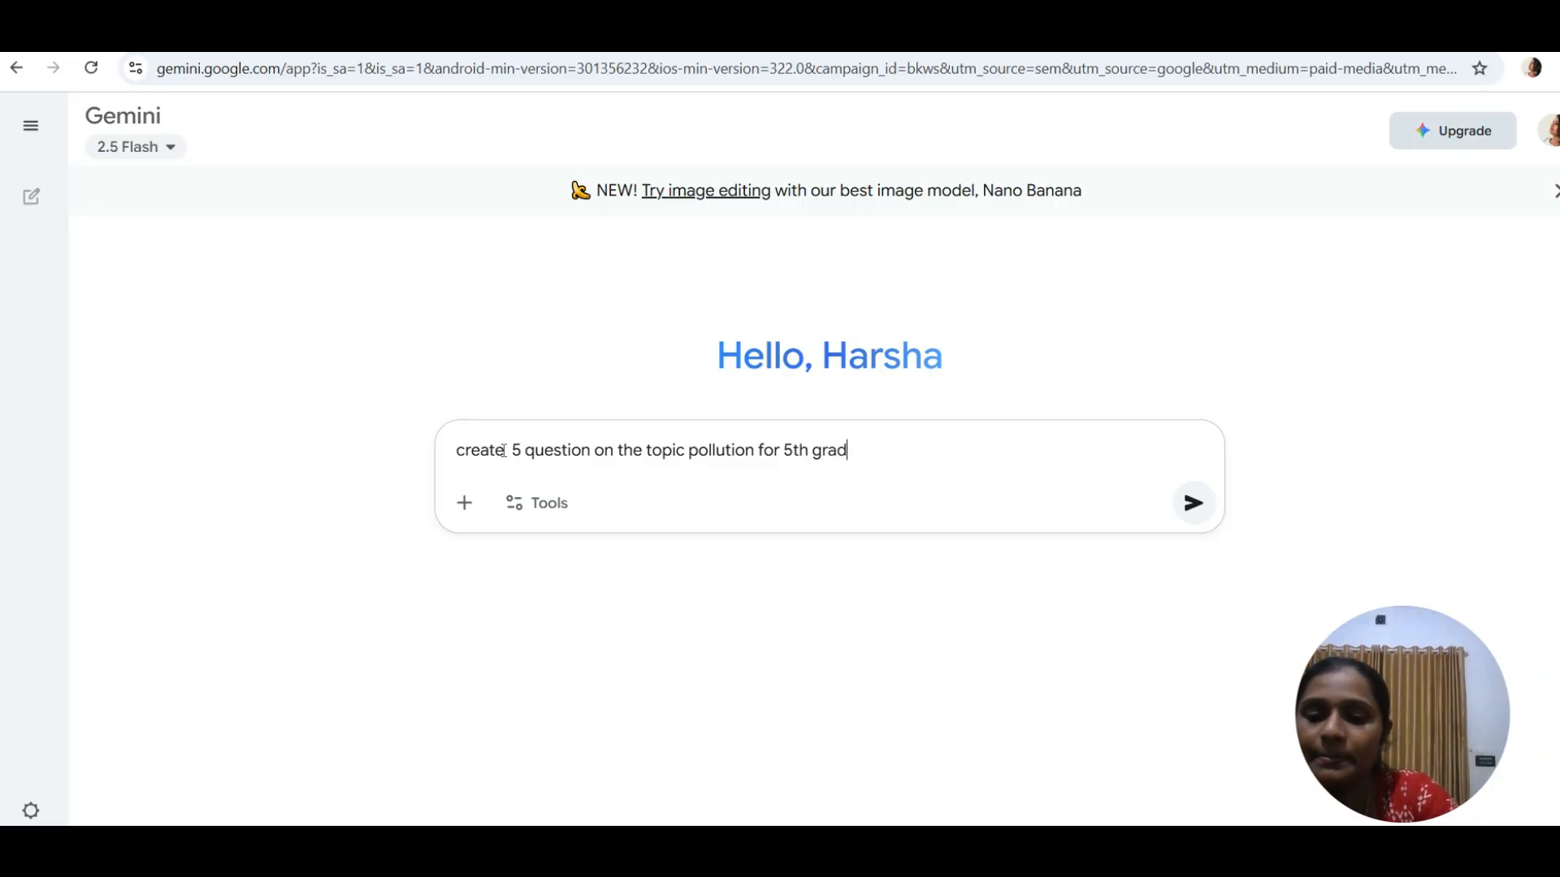
pyautogui.write('e stude')
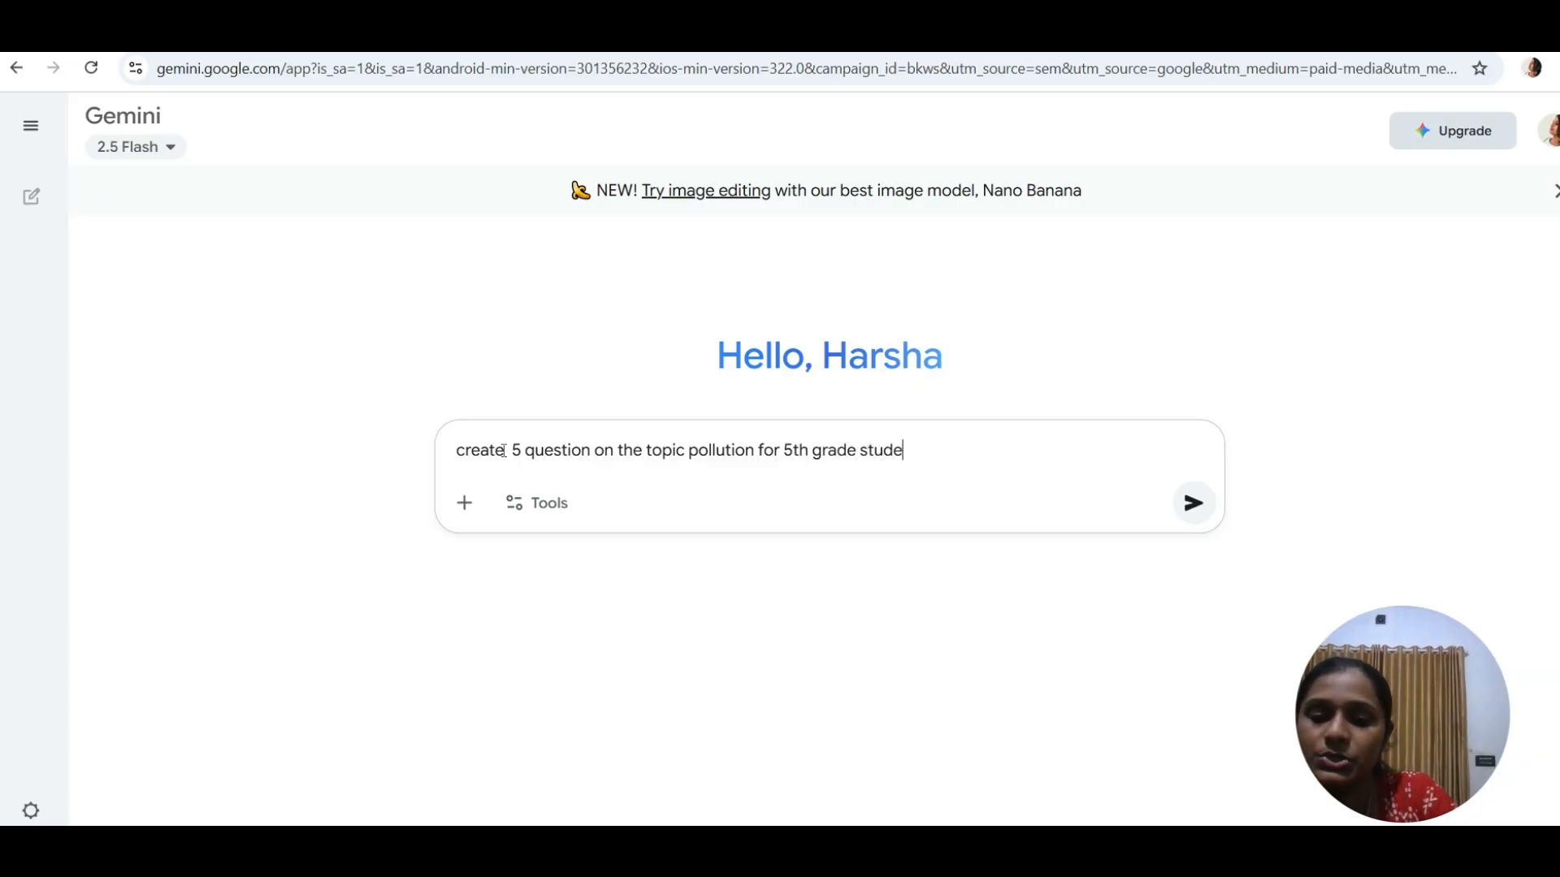
pyautogui.write('nts al')
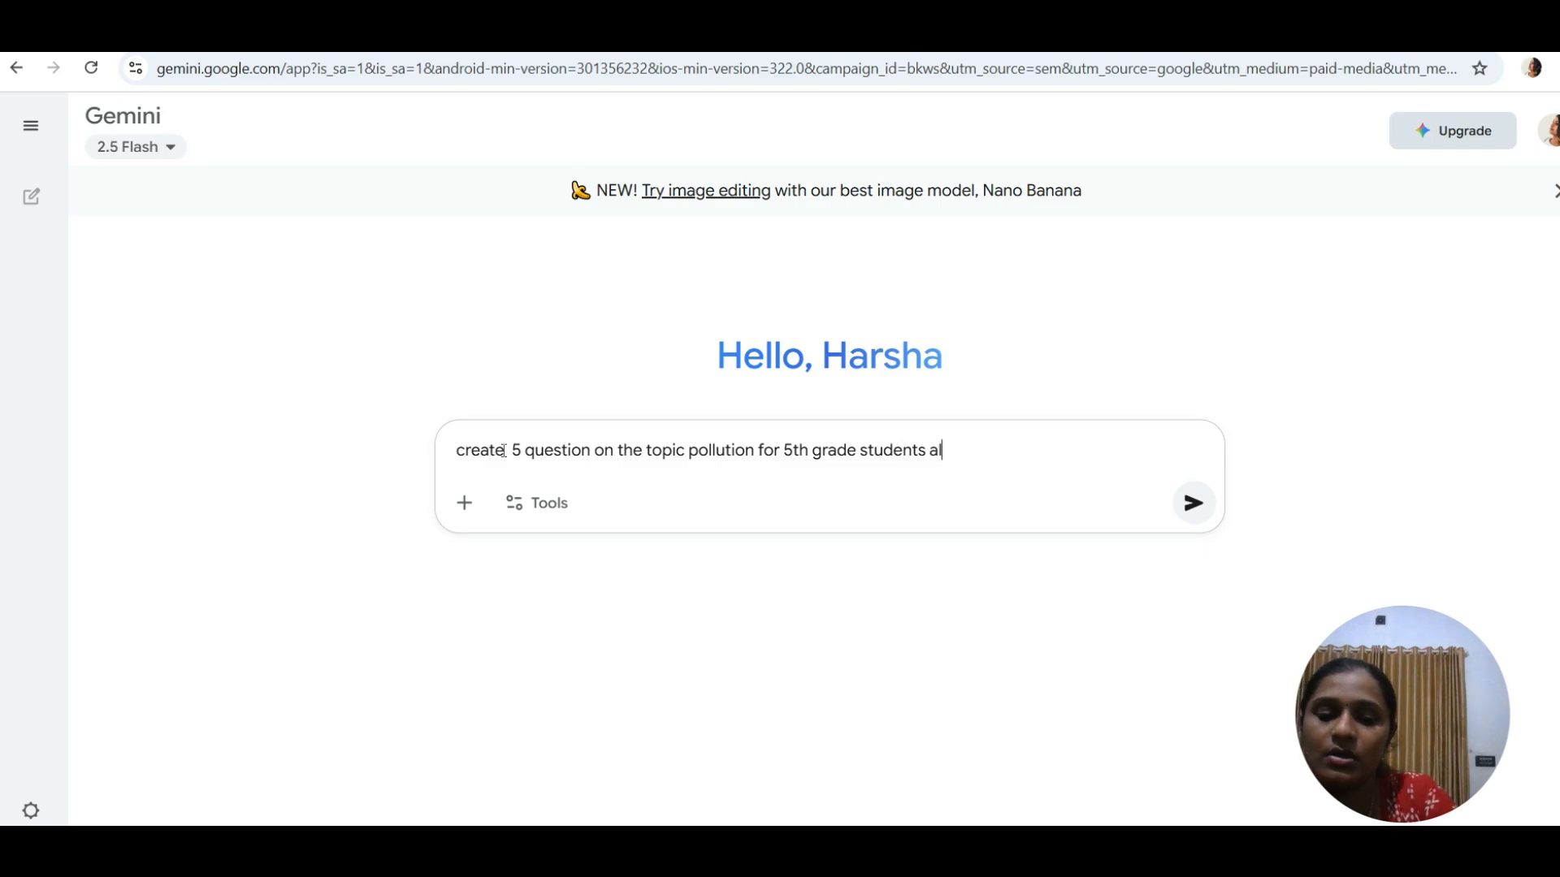
pyautogui.write('ong th')
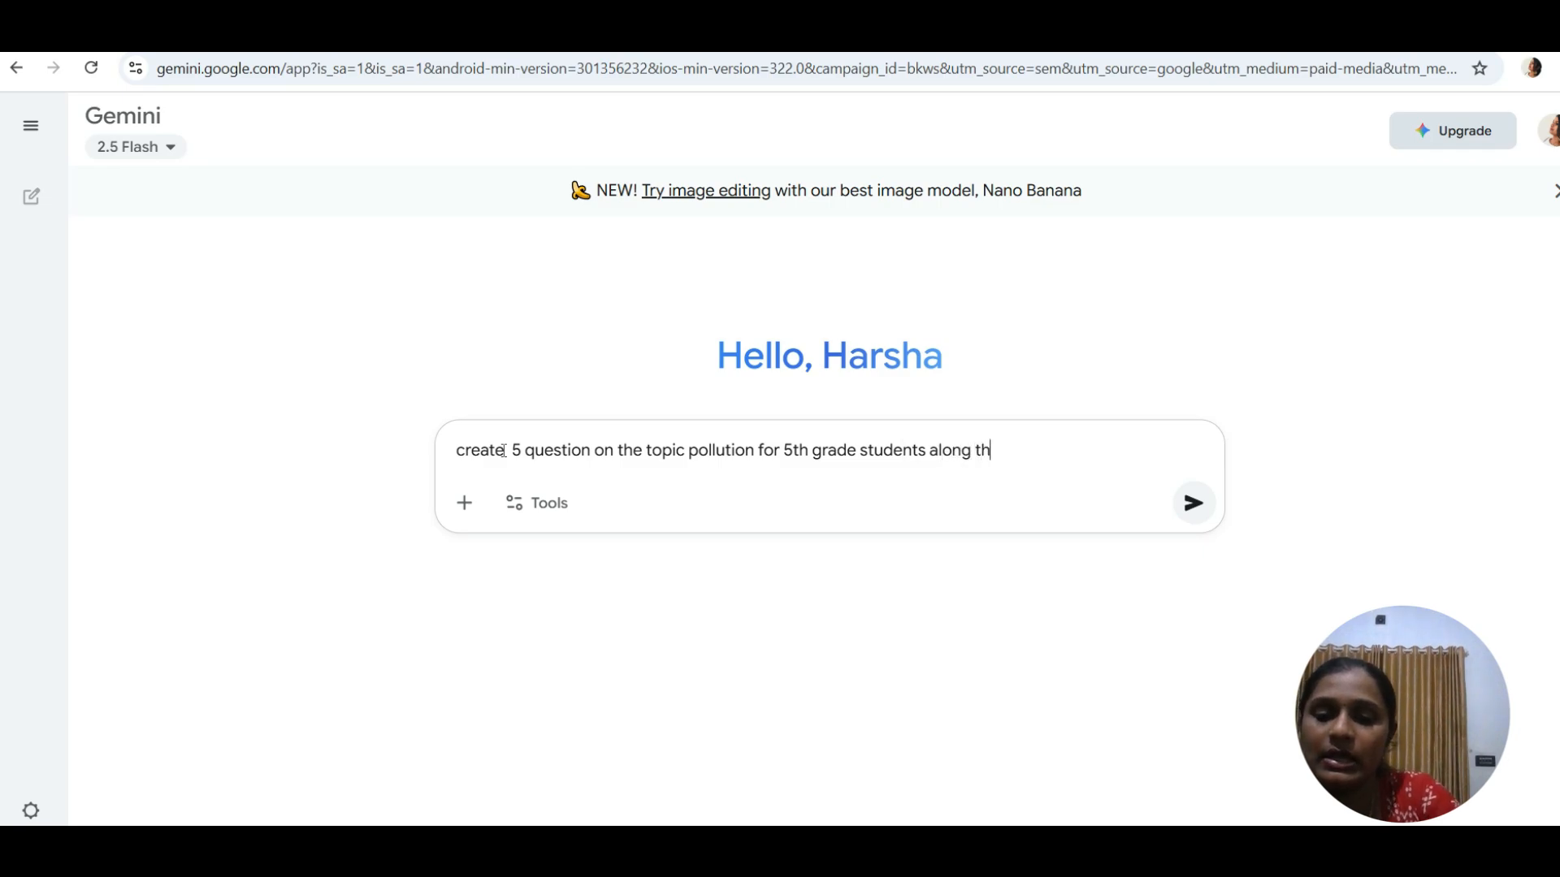
pyautogui.write('e a')
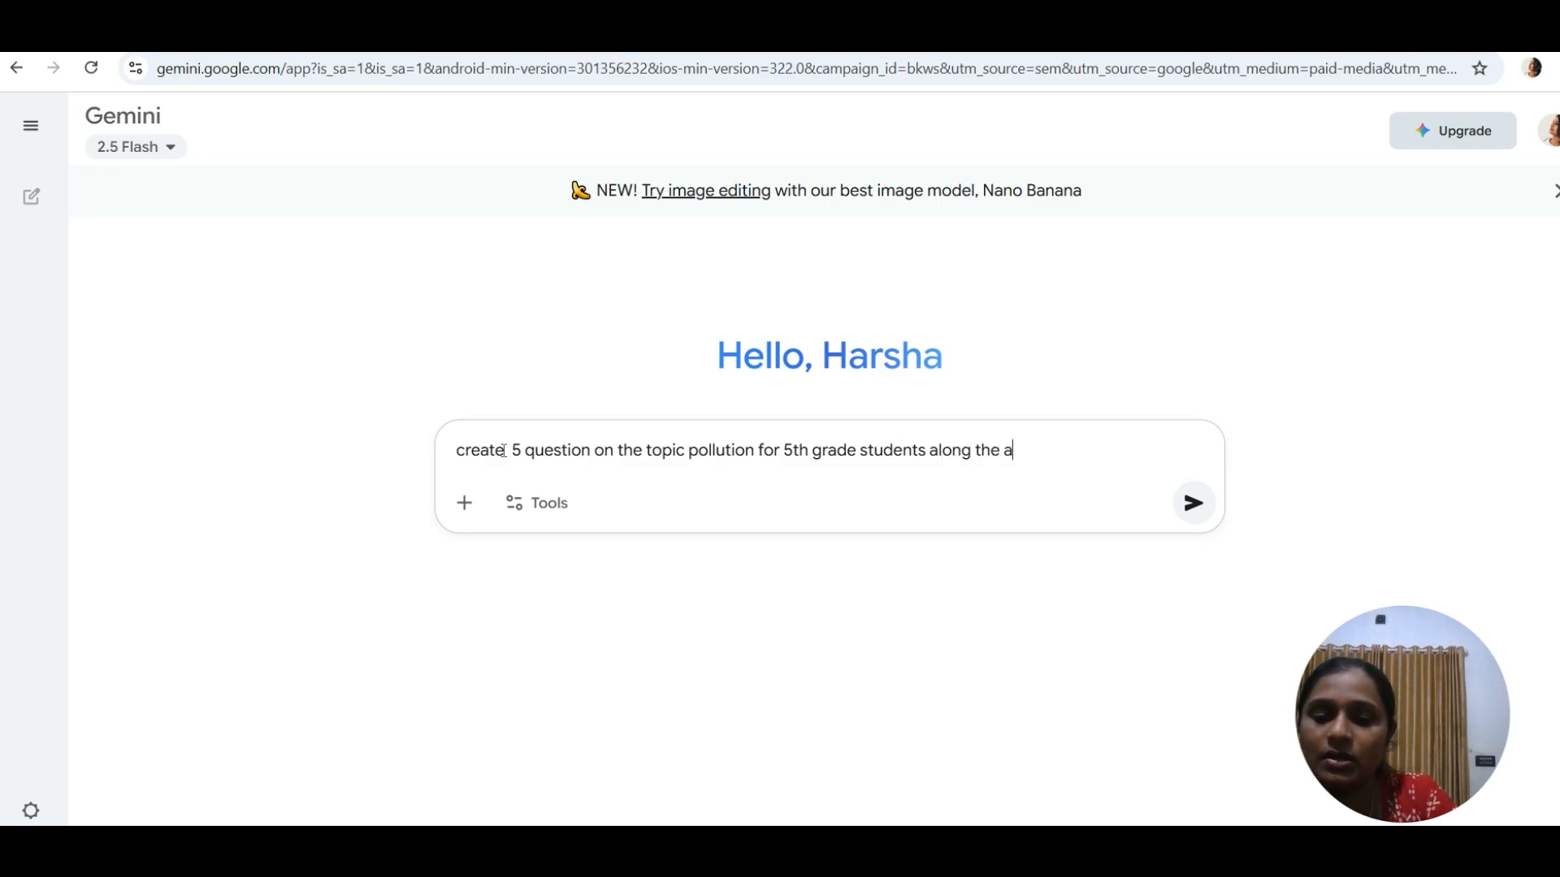
pyautogui.write('nswe')
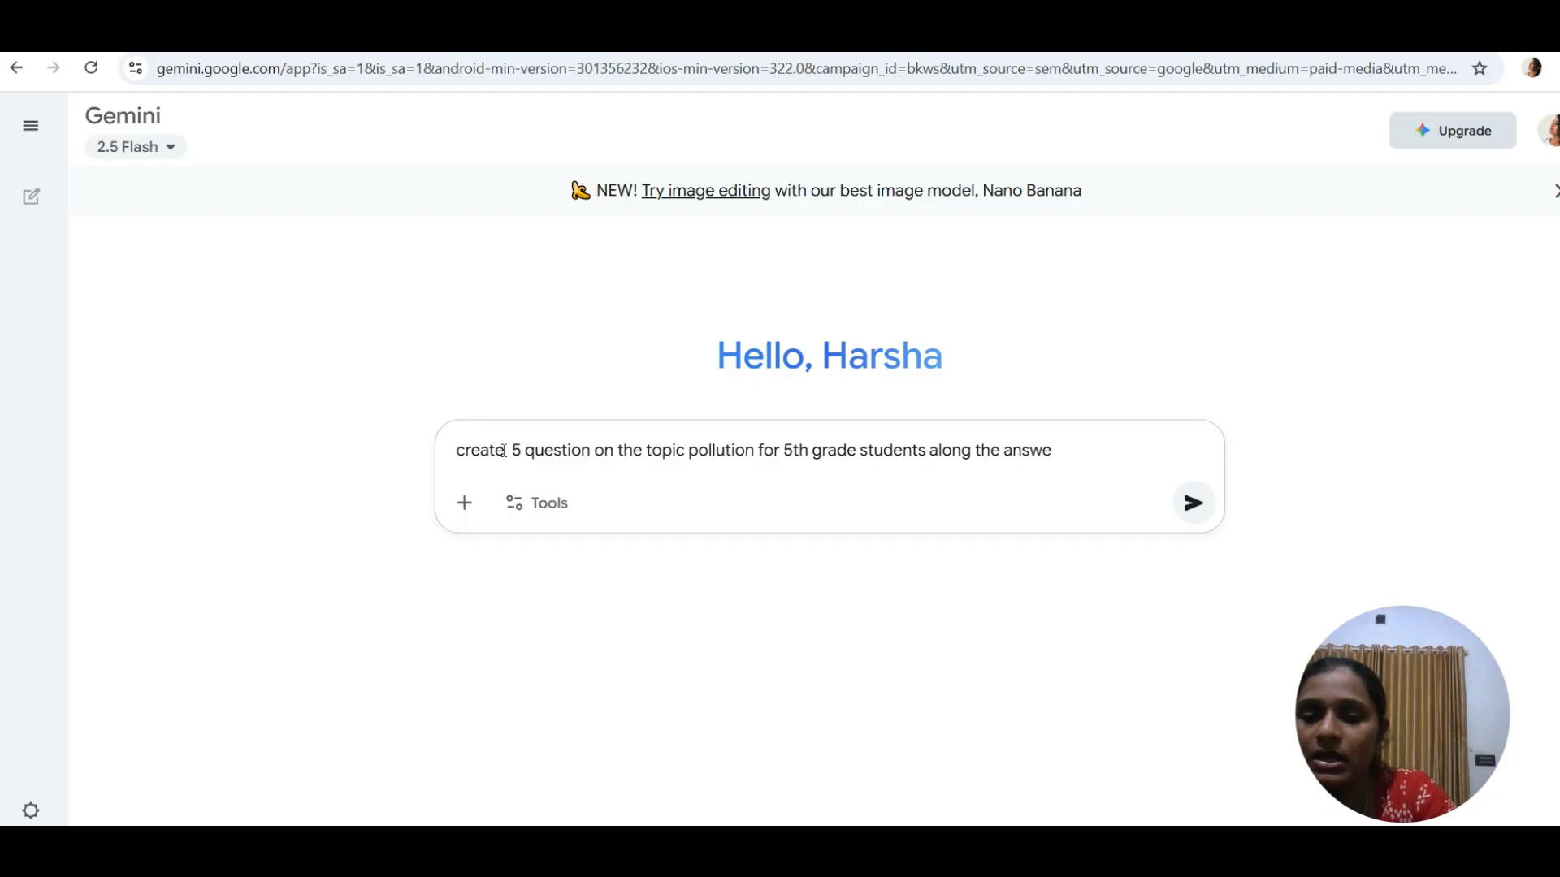
pyautogui.write('rs to ')
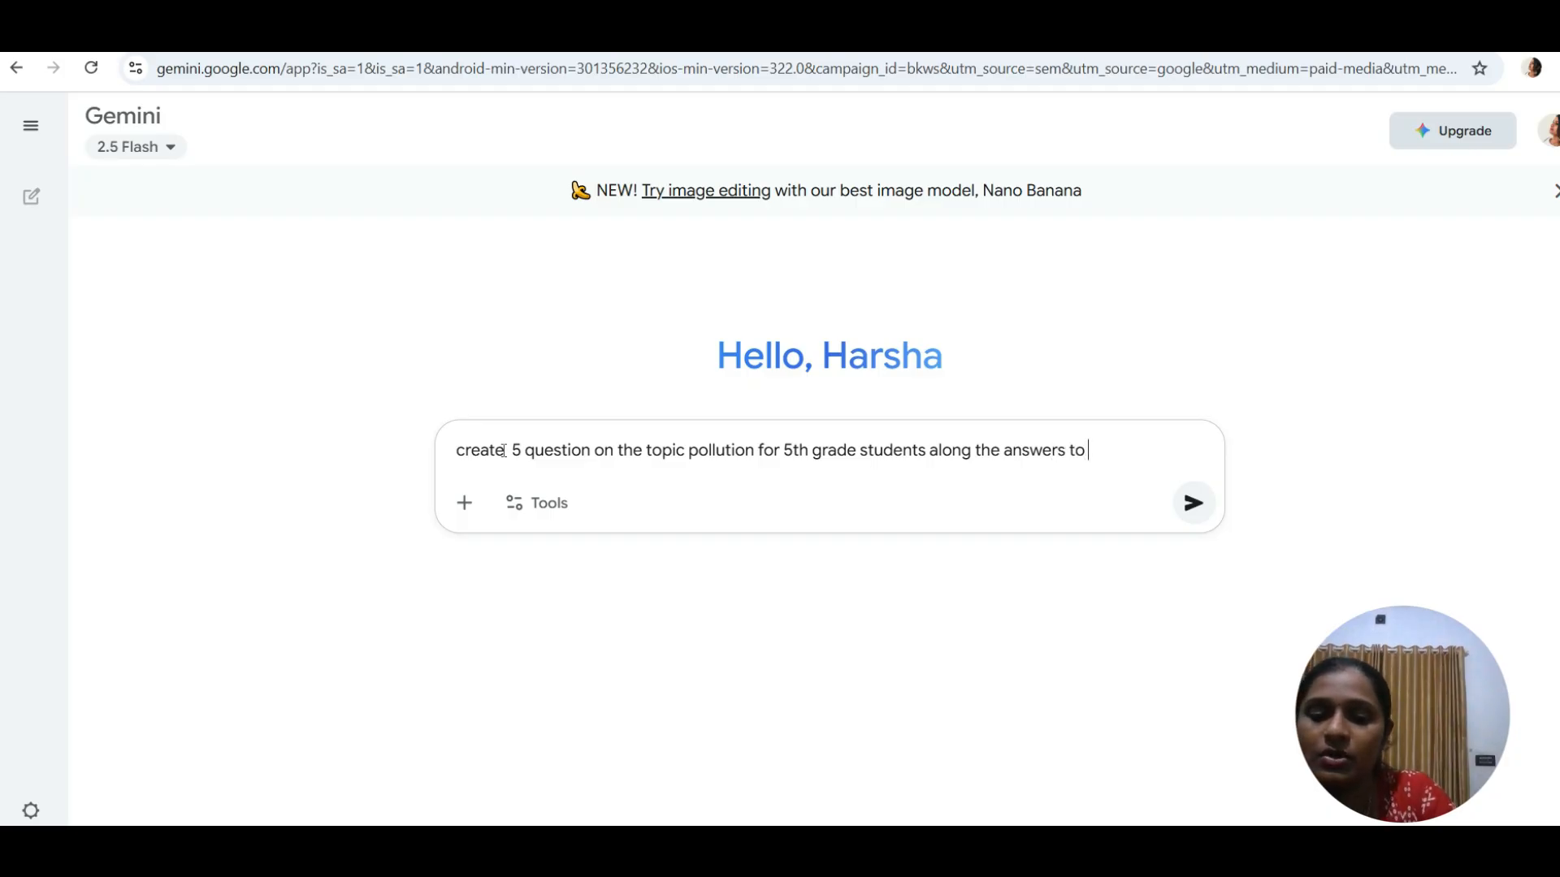
pyautogui.write('create ')
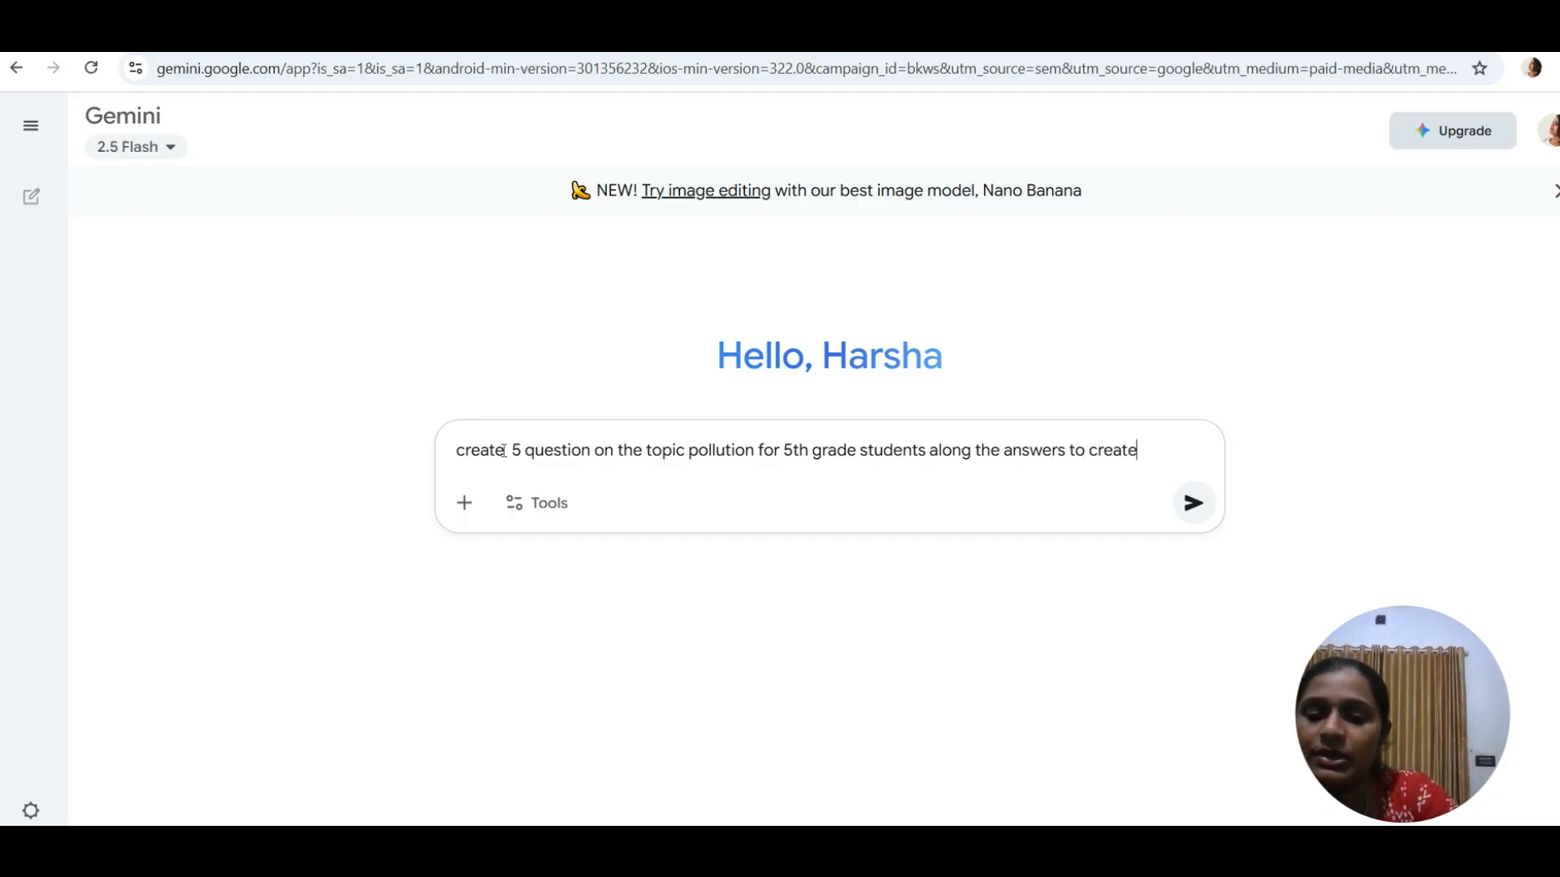
pyautogui.write('goog')
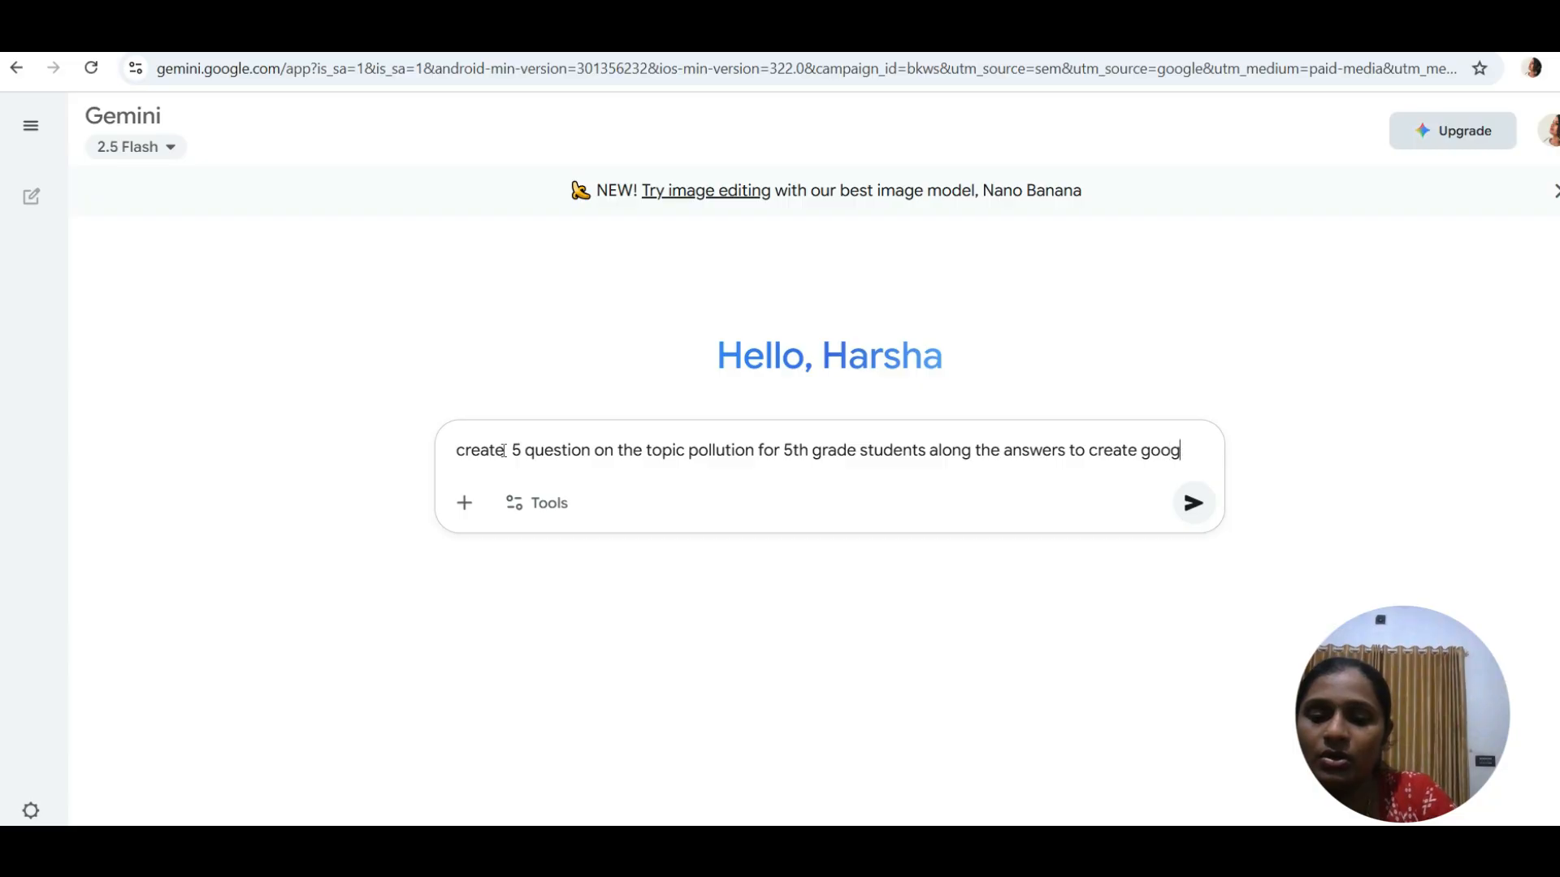
pyautogui.write('le for')
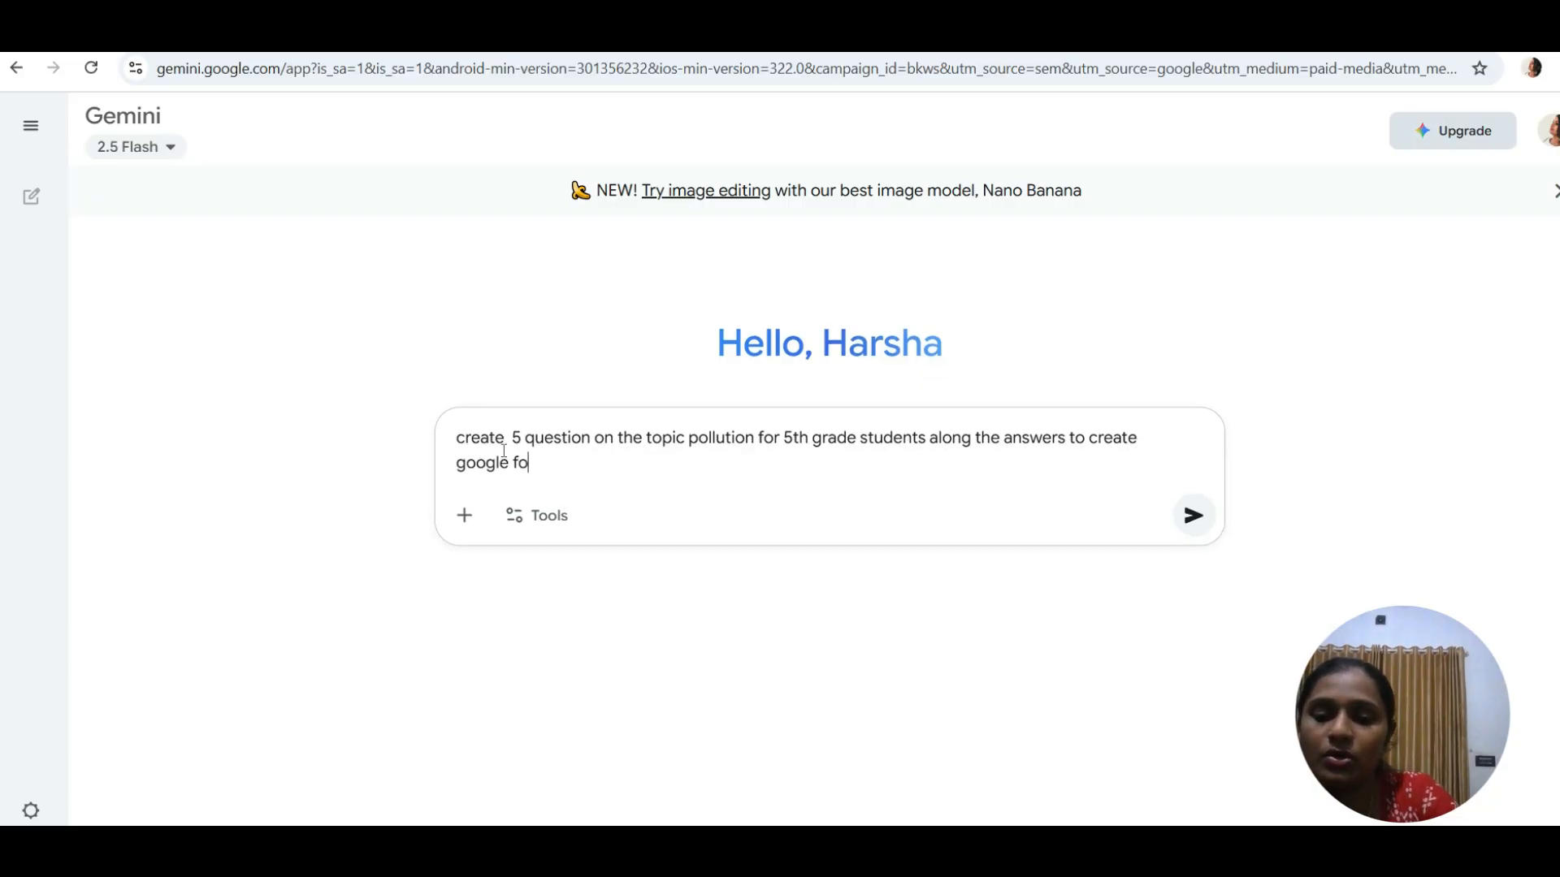
pyautogui.write('m')
pyautogui.press('Return')
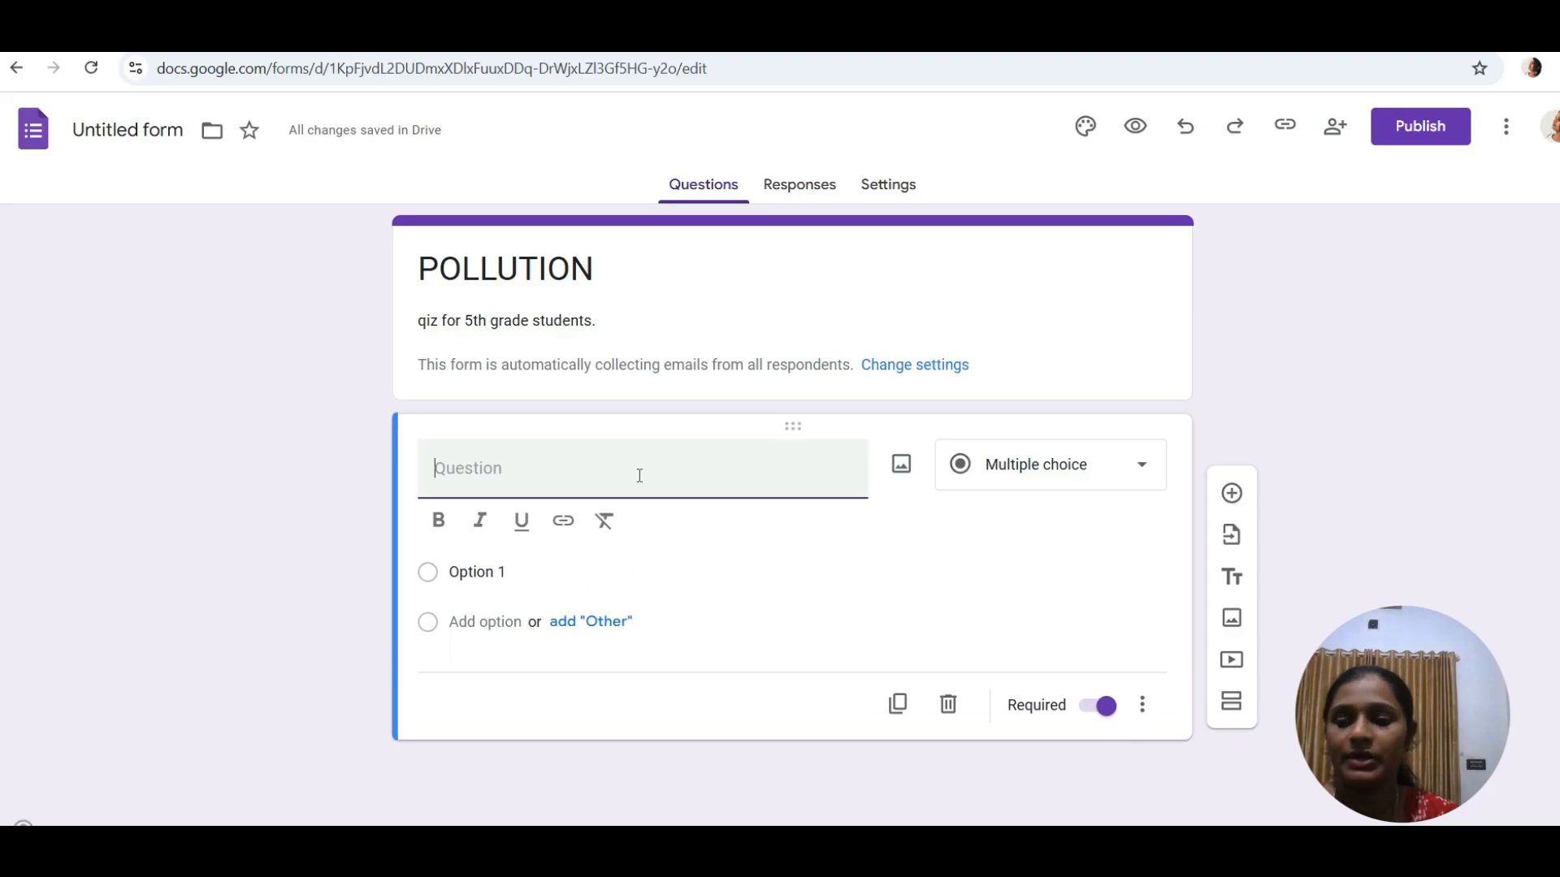
# - Paste 'What is pollution?' as the first question and make it Multiple choice
pyautogui.write('What is pollution?')
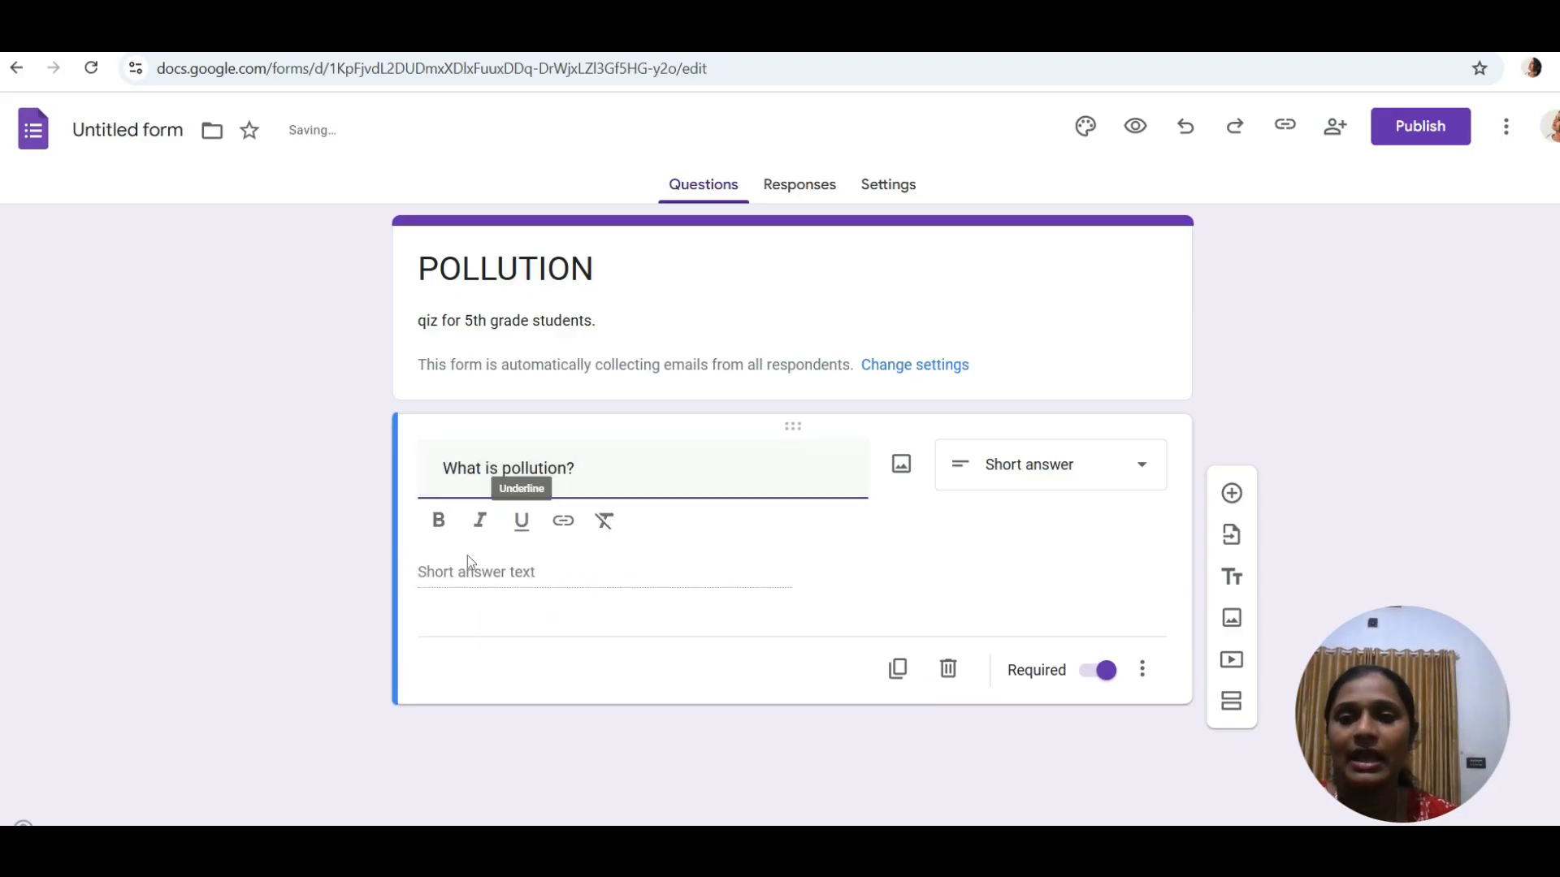
pyautogui.click(1142, 467)
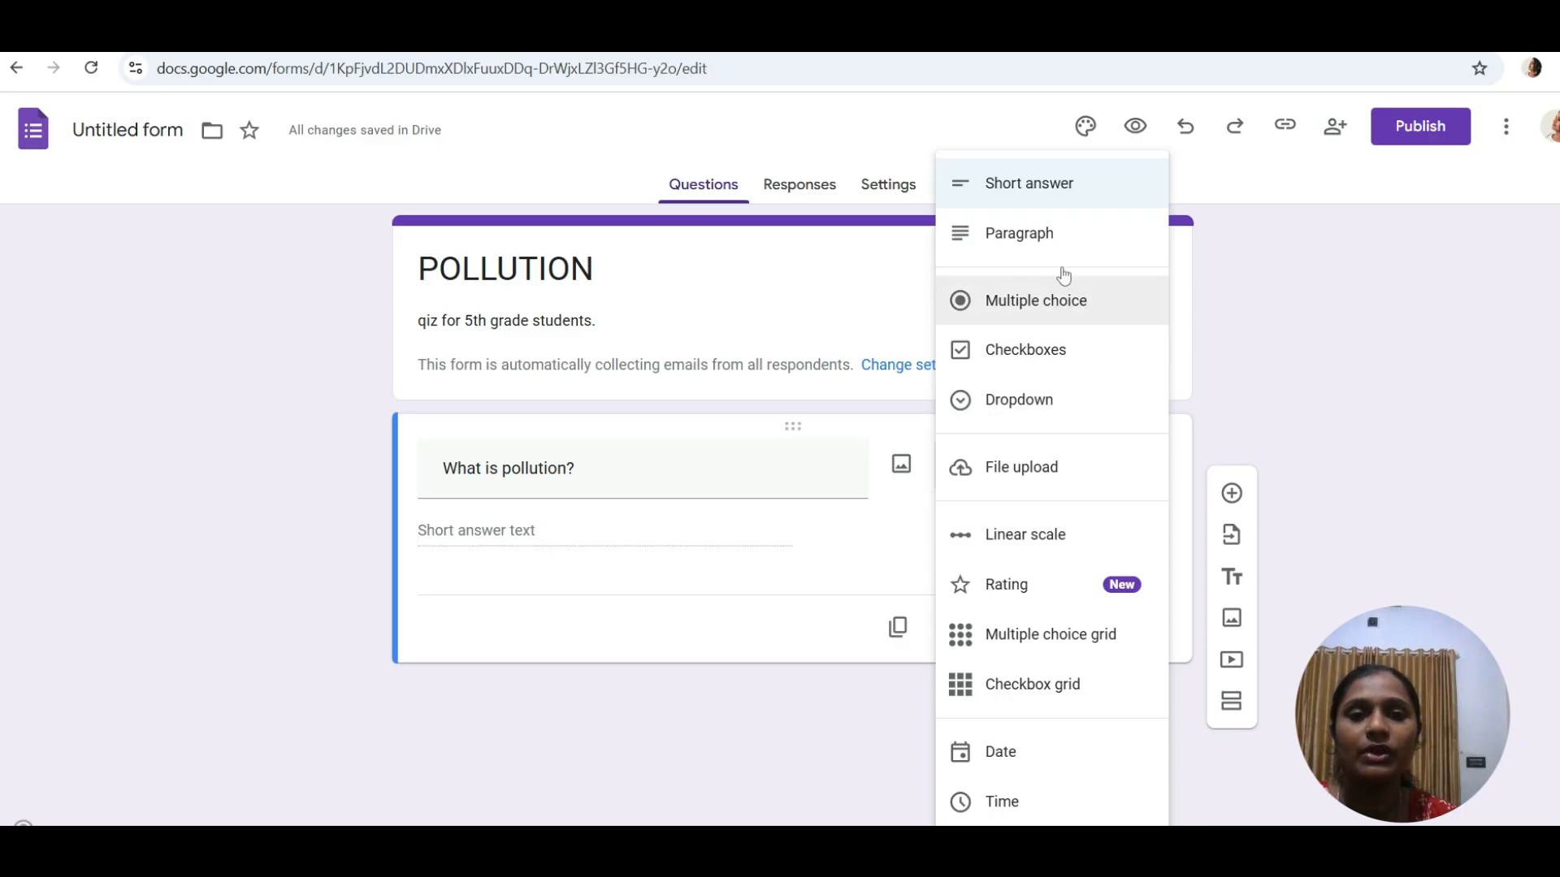
pyautogui.click(1045, 297)
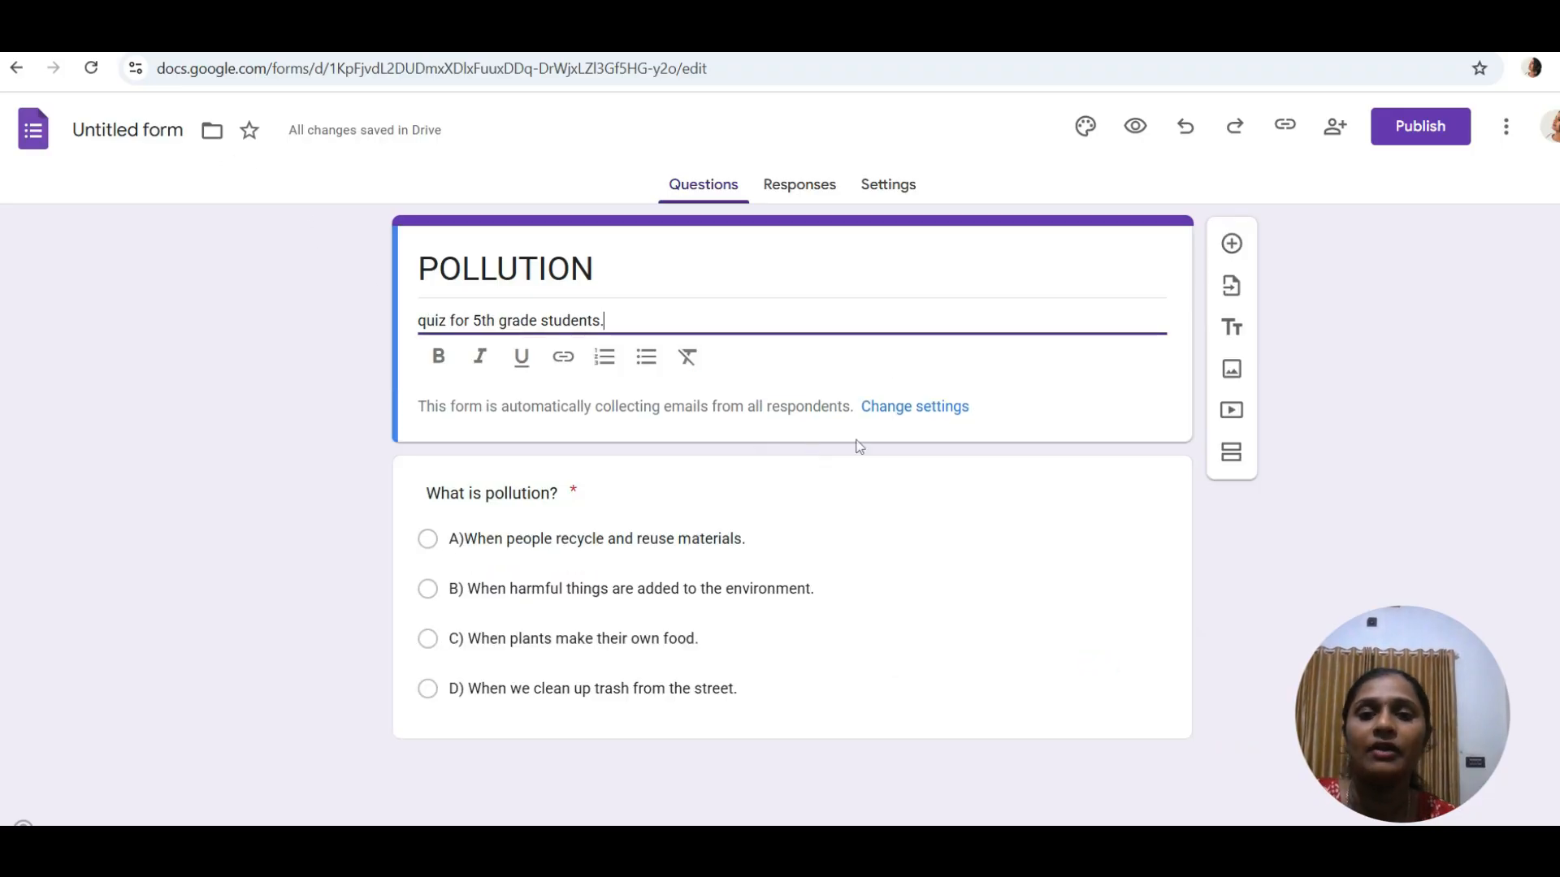
# - Grade the 'What is pollution?' question as a 1-point quiz item
pyautogui.click(562, 486)
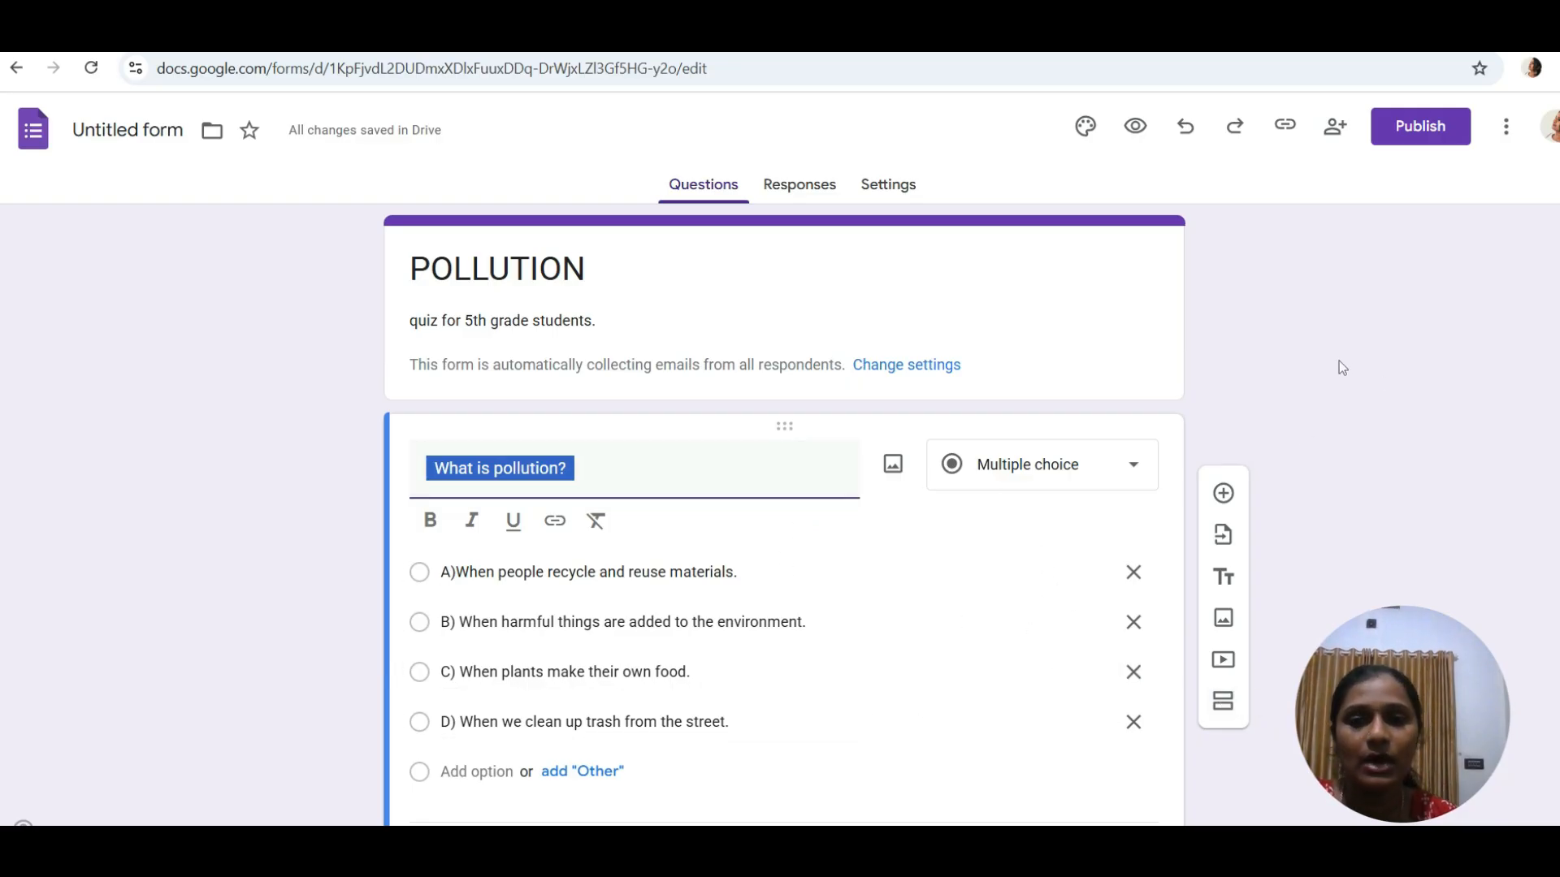
pyautogui.click(338, 572)
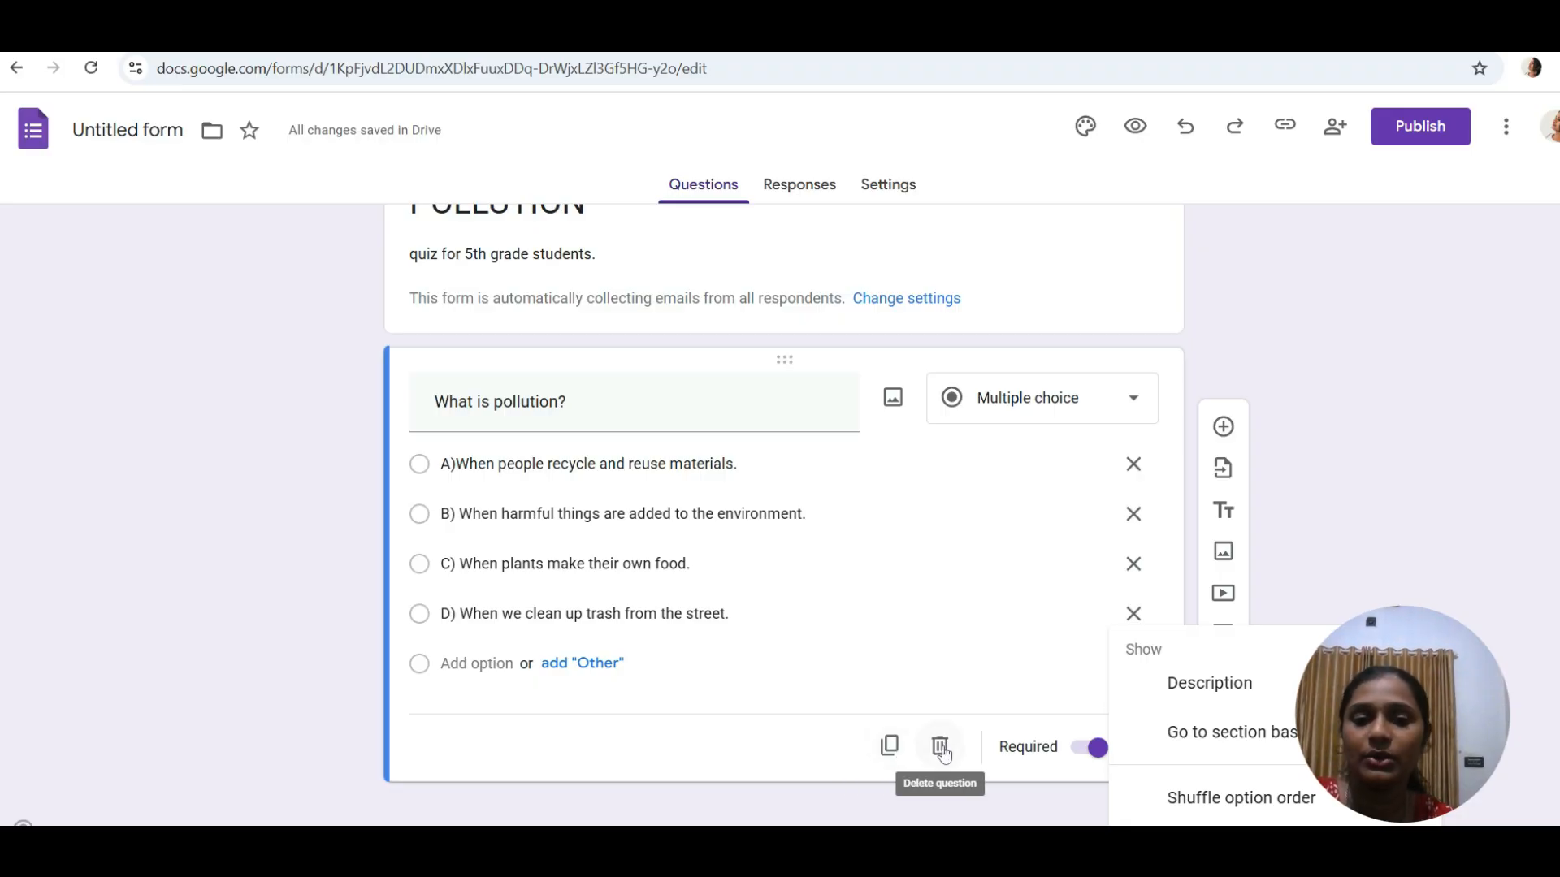
pyautogui.scroll(1, 846, 171)
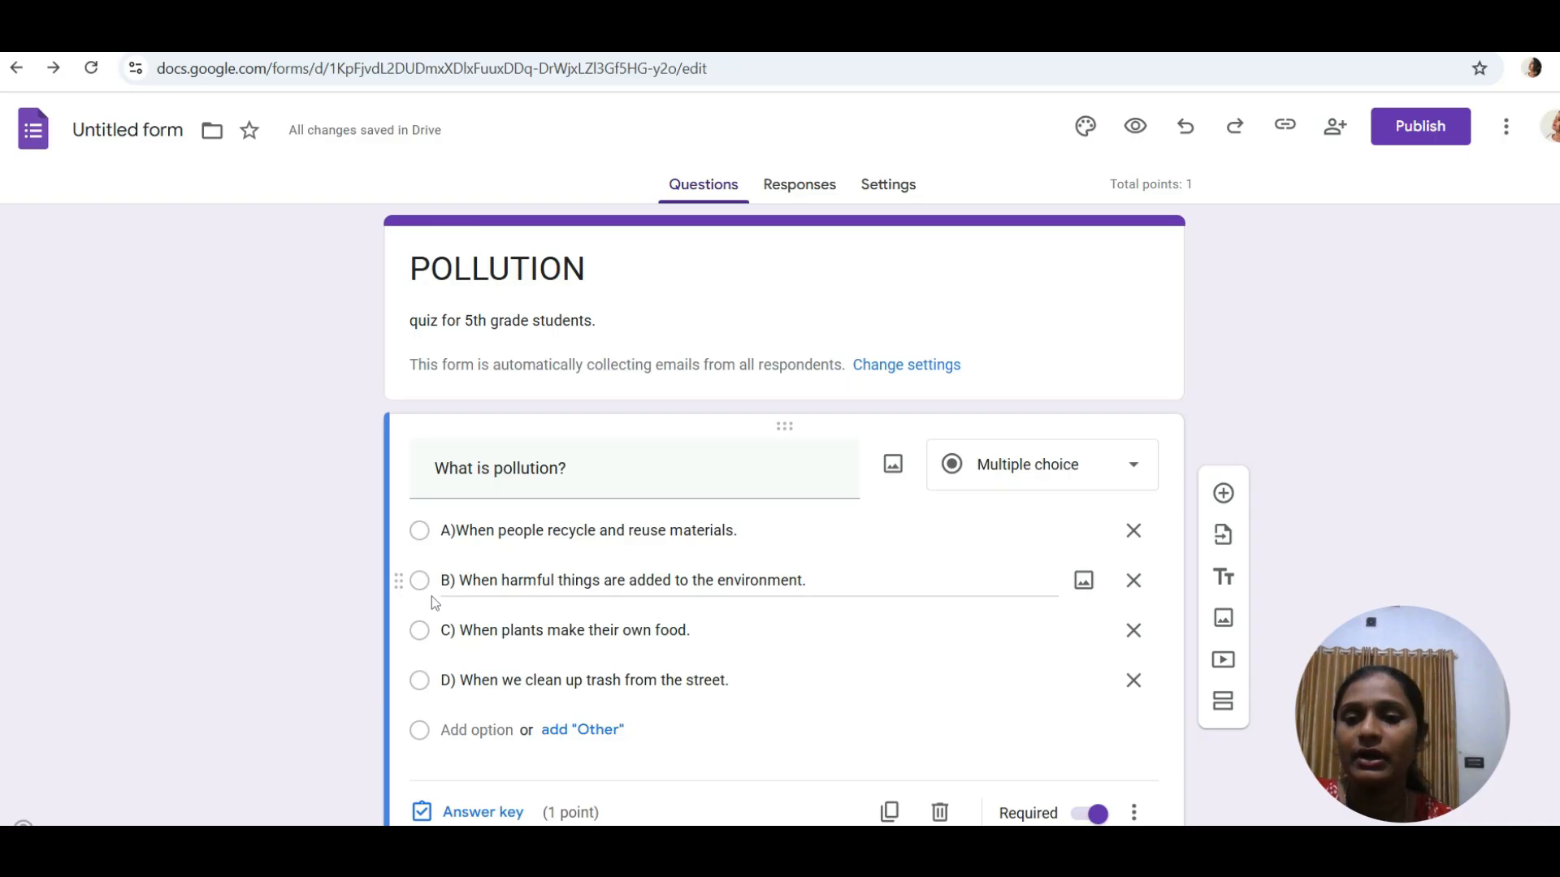
# - Mark option B as the correct answer to 'What is pollution?' in the answer key
pyautogui.click(595, 814)
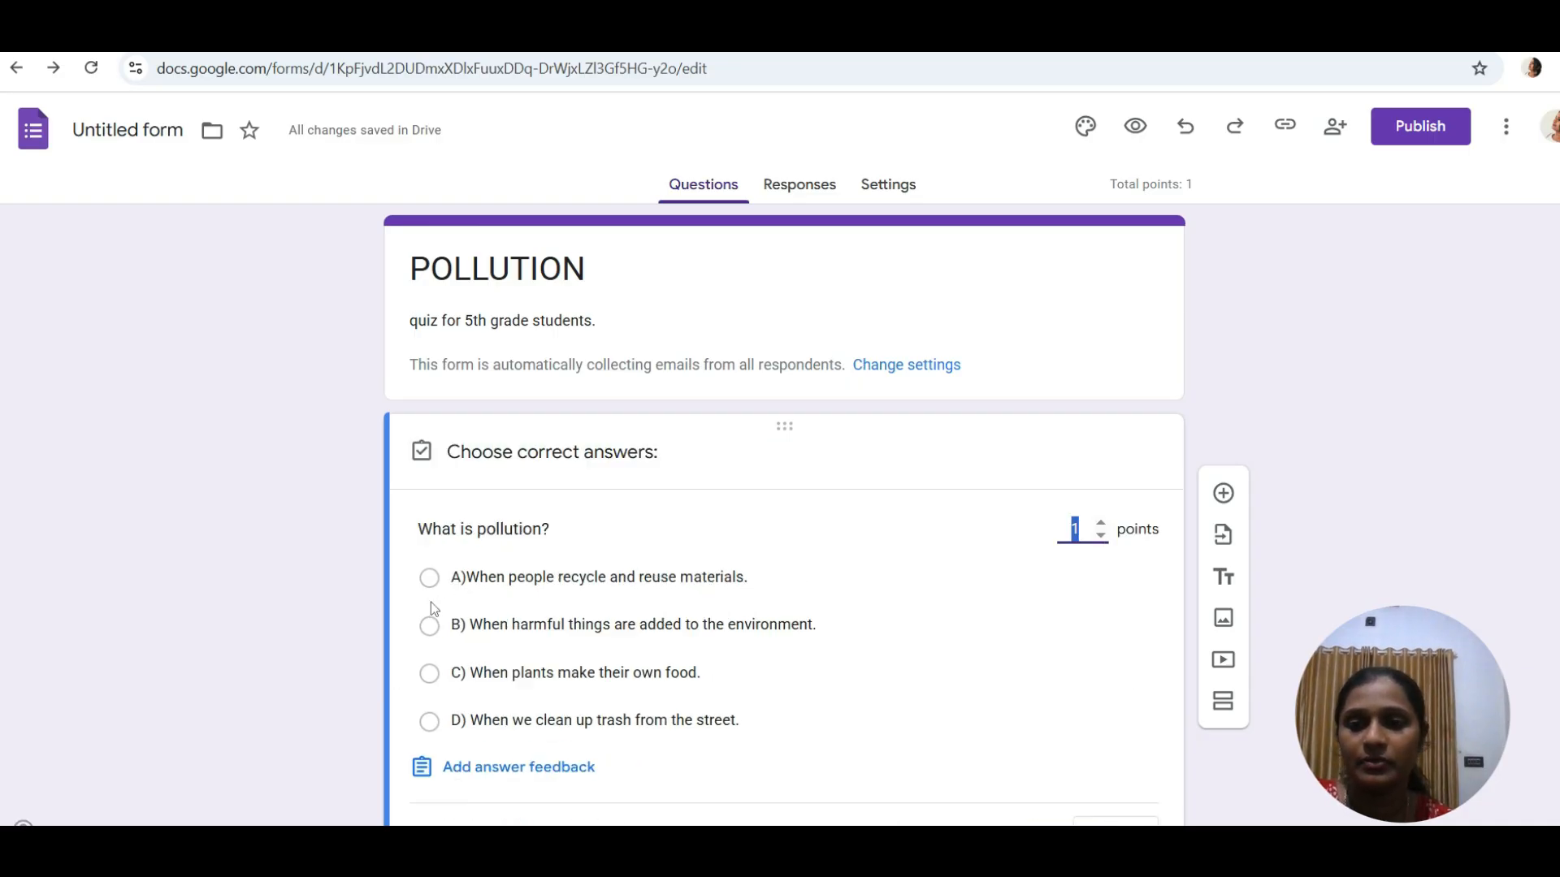
pyautogui.click(429, 626)
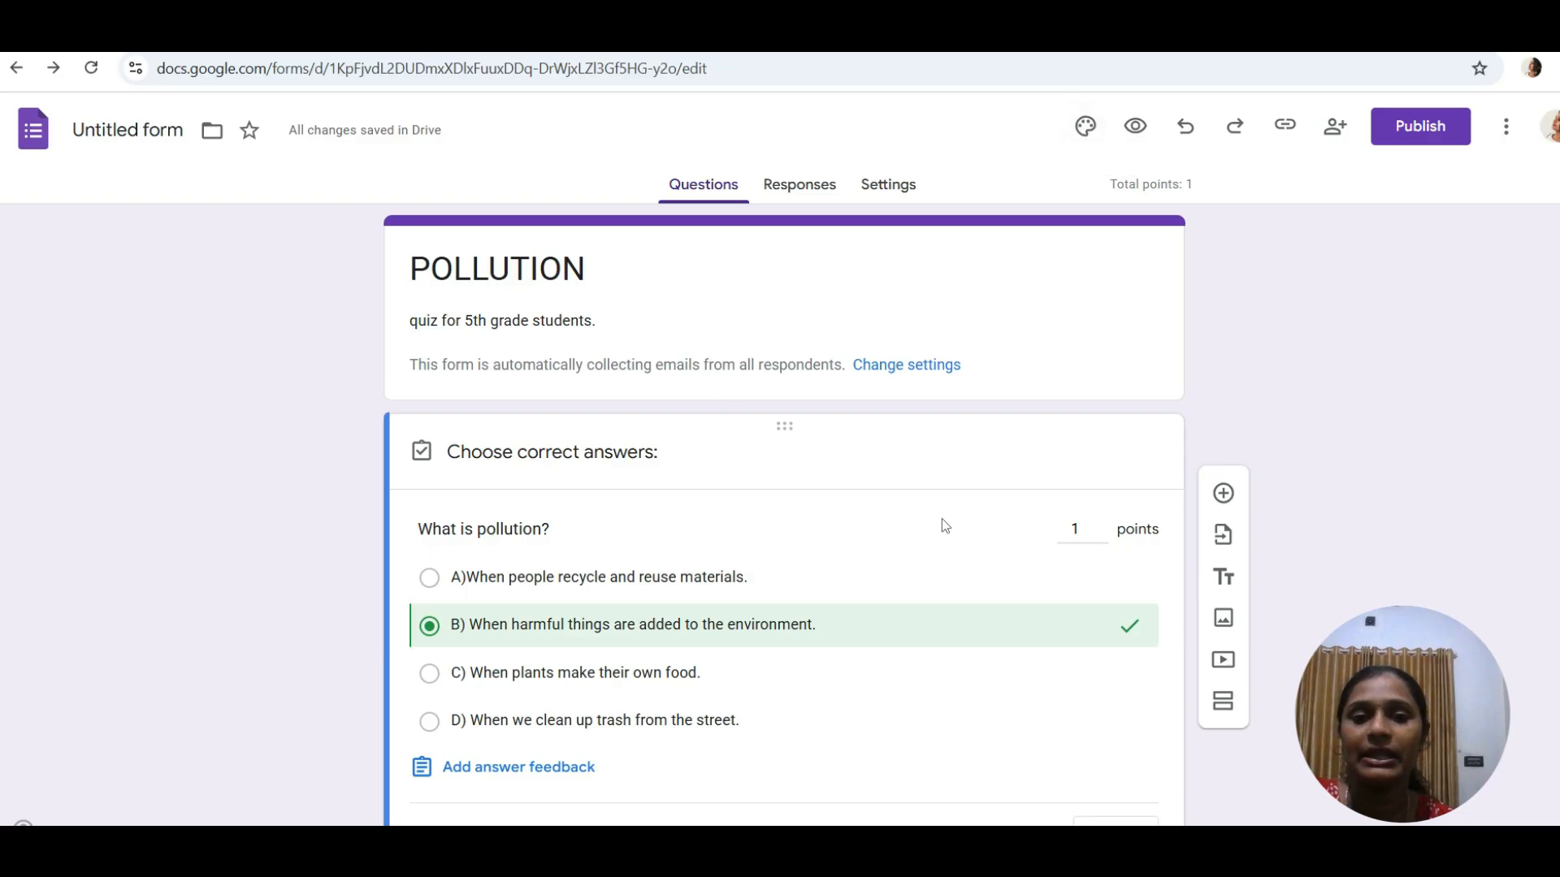
pyautogui.click(1101, 525)
pyautogui.click(1102, 525)
pyautogui.click(1102, 525)
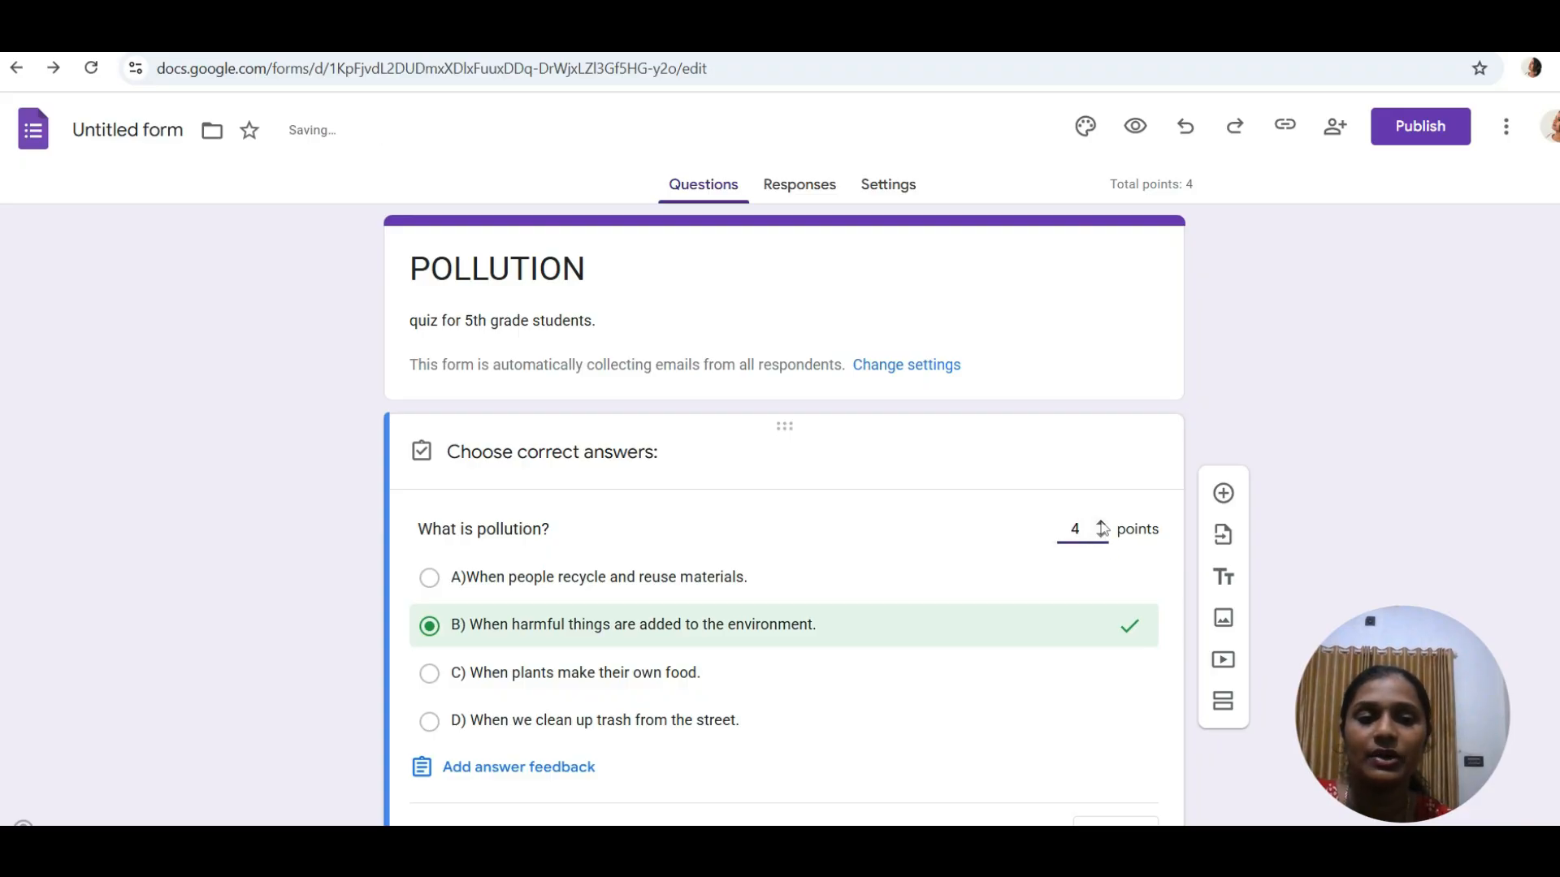
pyautogui.click(1107, 540)
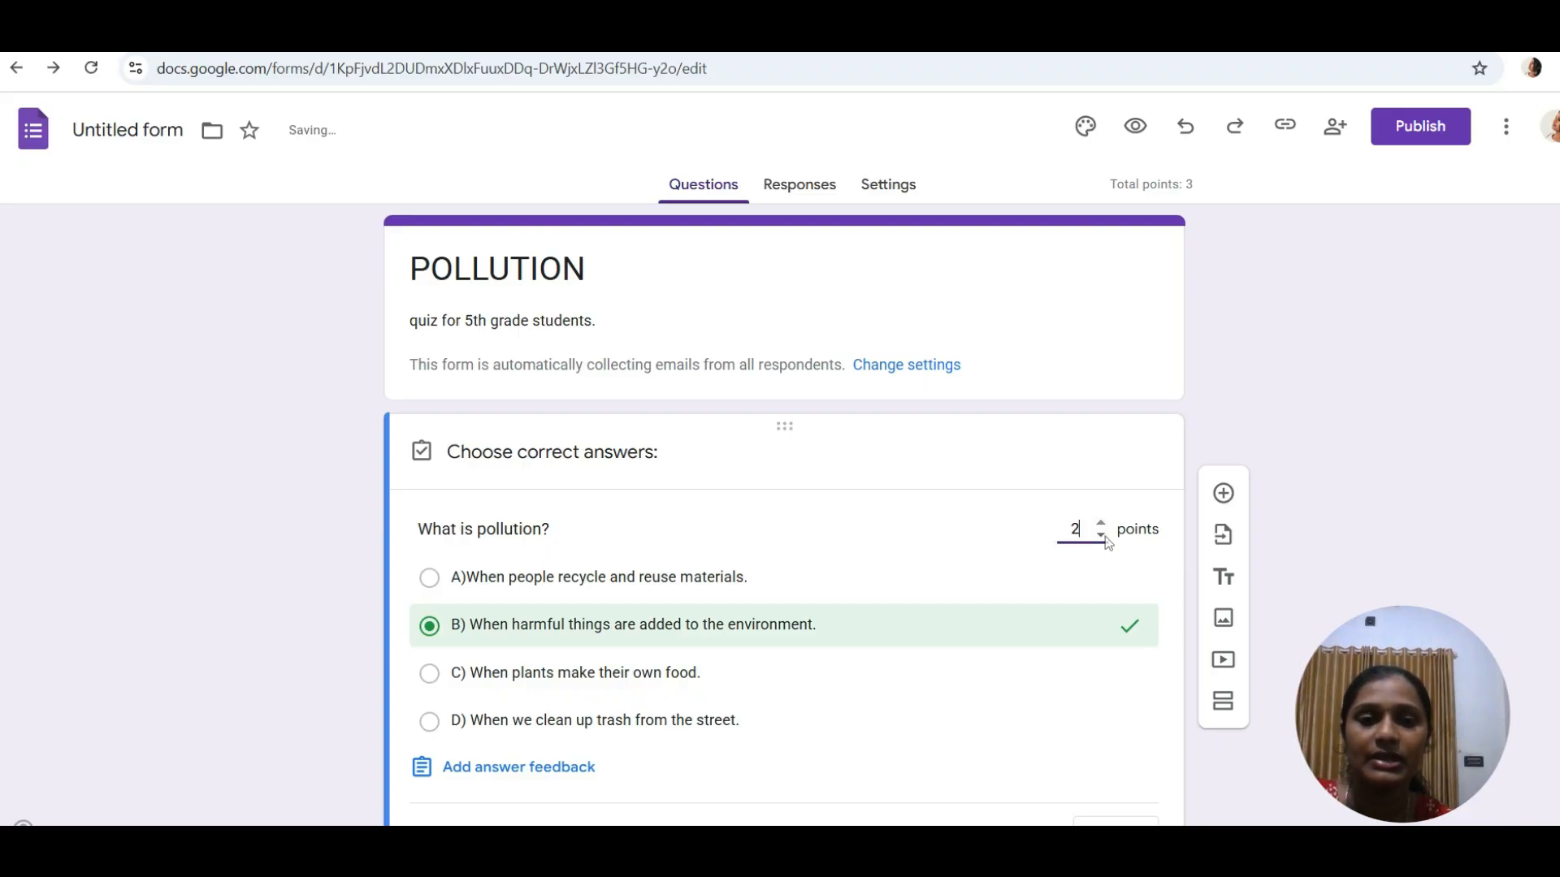
# - Set the question's points to 96 and bring up the Theme panel
pyautogui.press('BackSpace')
pyautogui.write('15')
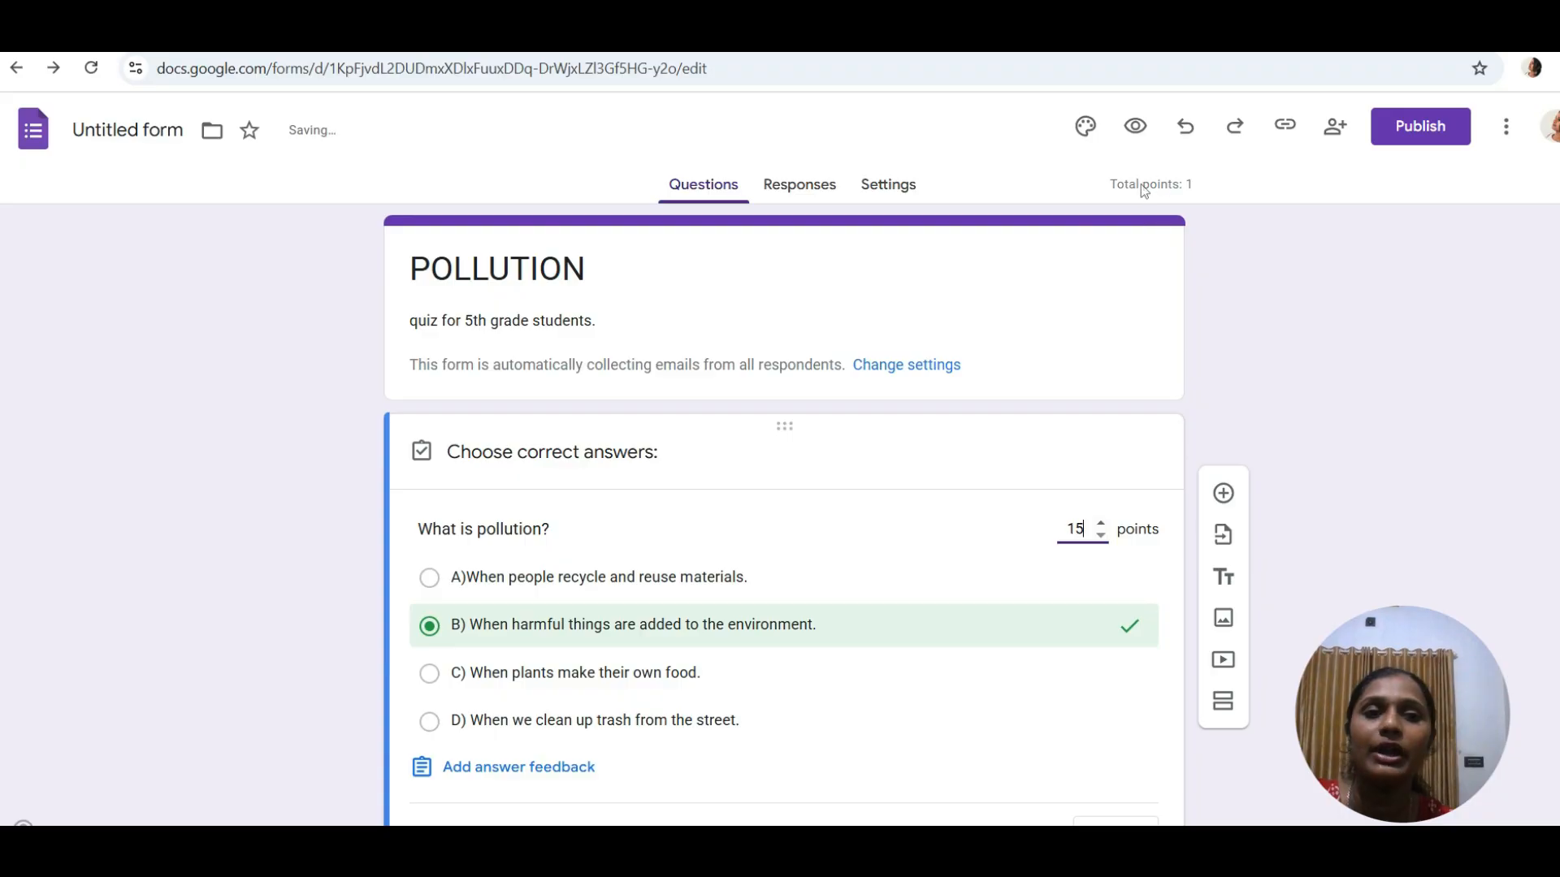
pyautogui.press('Up')
pyautogui.press('Up')
pyautogui.press('Up')
pyautogui.press('Up')
pyautogui.press('Up')
pyautogui.press('Up')
pyautogui.press('Up')
pyautogui.press('Up')
pyautogui.press('Up')
pyautogui.press('Up')
pyautogui.press('Up')
pyautogui.press('Up')
pyautogui.press('Up')
pyautogui.press('Up')
pyautogui.press('Up')
pyautogui.press('Up')
pyautogui.press('Up')
pyautogui.press('Up')
pyautogui.press('Up')
pyautogui.press('Up')
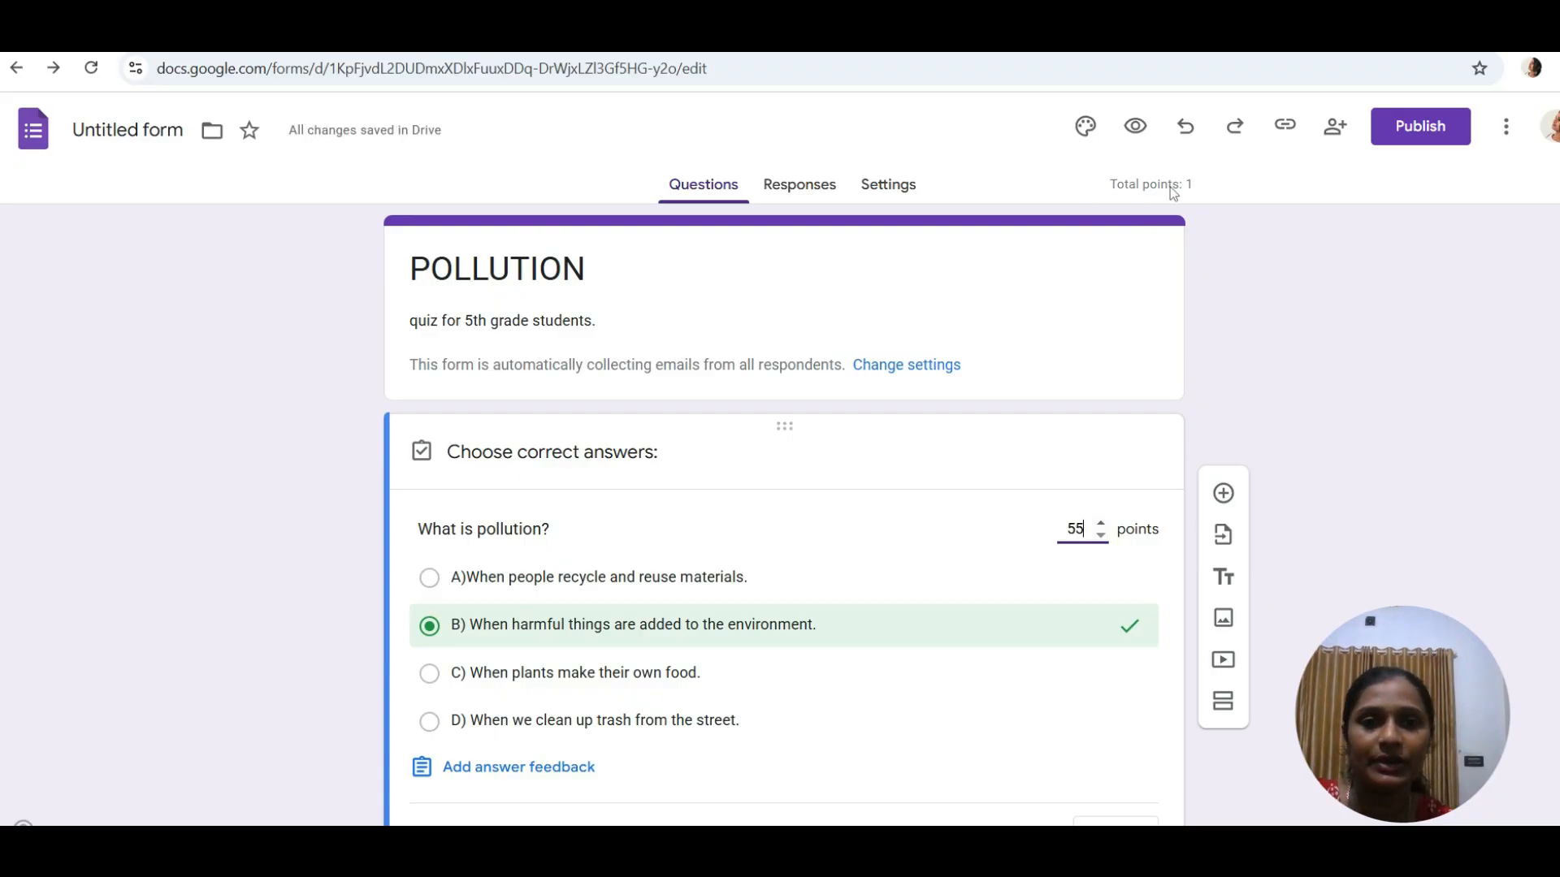
pyautogui.press('Up')
pyautogui.press('Up')
pyautogui.press('Up')
pyautogui.press('Up')
pyautogui.press('Up')
pyautogui.press('Up')
pyautogui.press('Up')
pyautogui.press('Up')
pyautogui.press('Up')
pyautogui.press('Up')
pyautogui.press('Up')
pyautogui.press('Up')
pyautogui.press('Up')
pyautogui.press('Up')
pyautogui.press('Up')
pyautogui.press('Up')
pyautogui.press('Up')
pyautogui.press('Up')
pyautogui.press('Up')
pyautogui.press('Up')
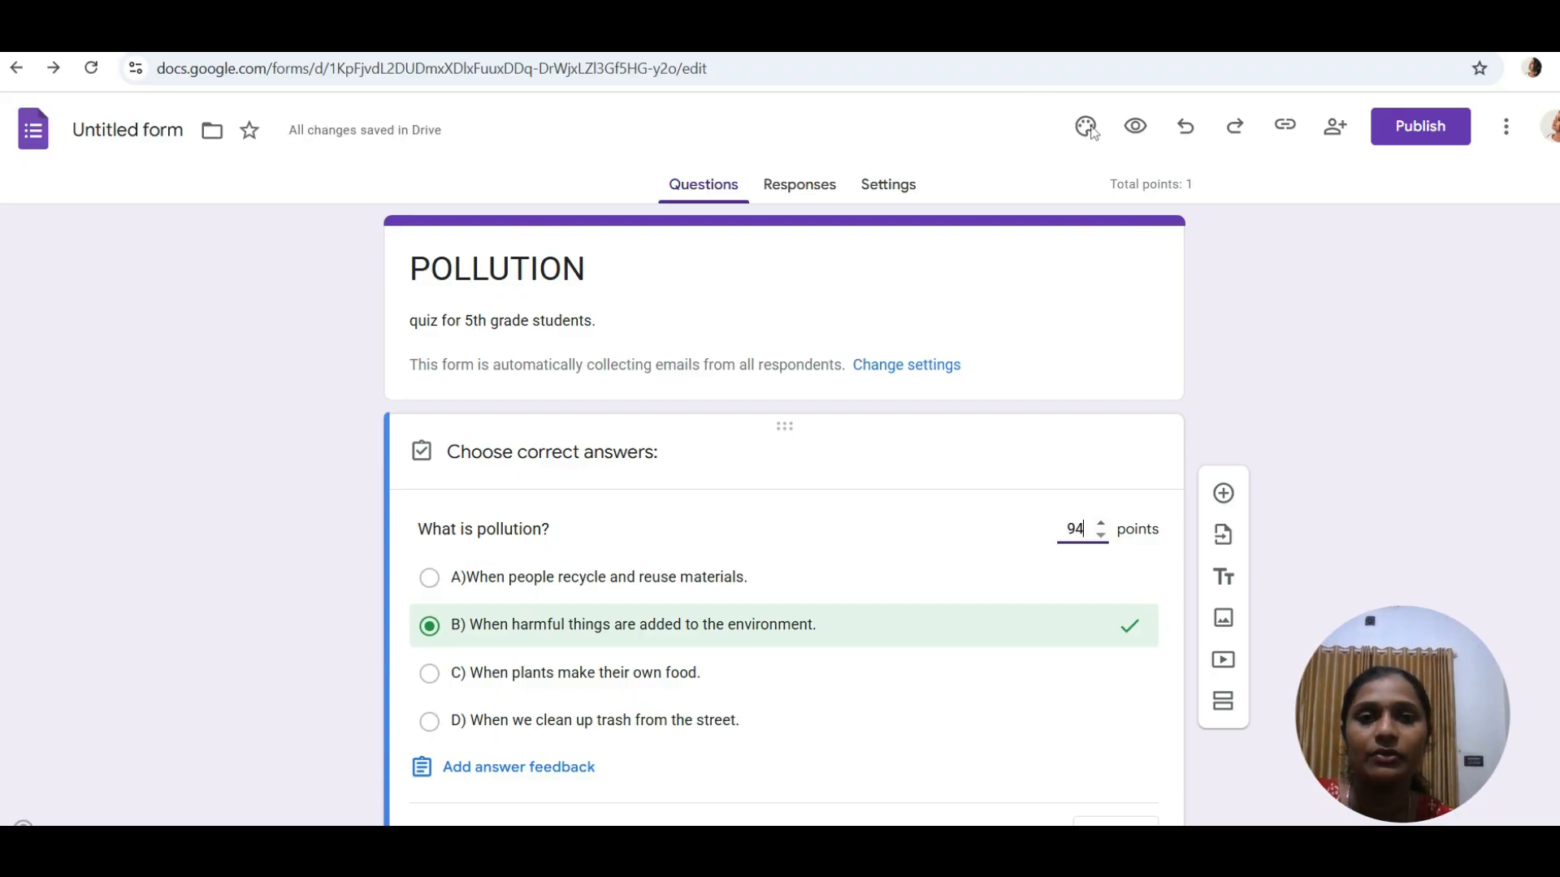
pyautogui.press('Up')
pyautogui.press('Up')
pyautogui.click(1089, 129)
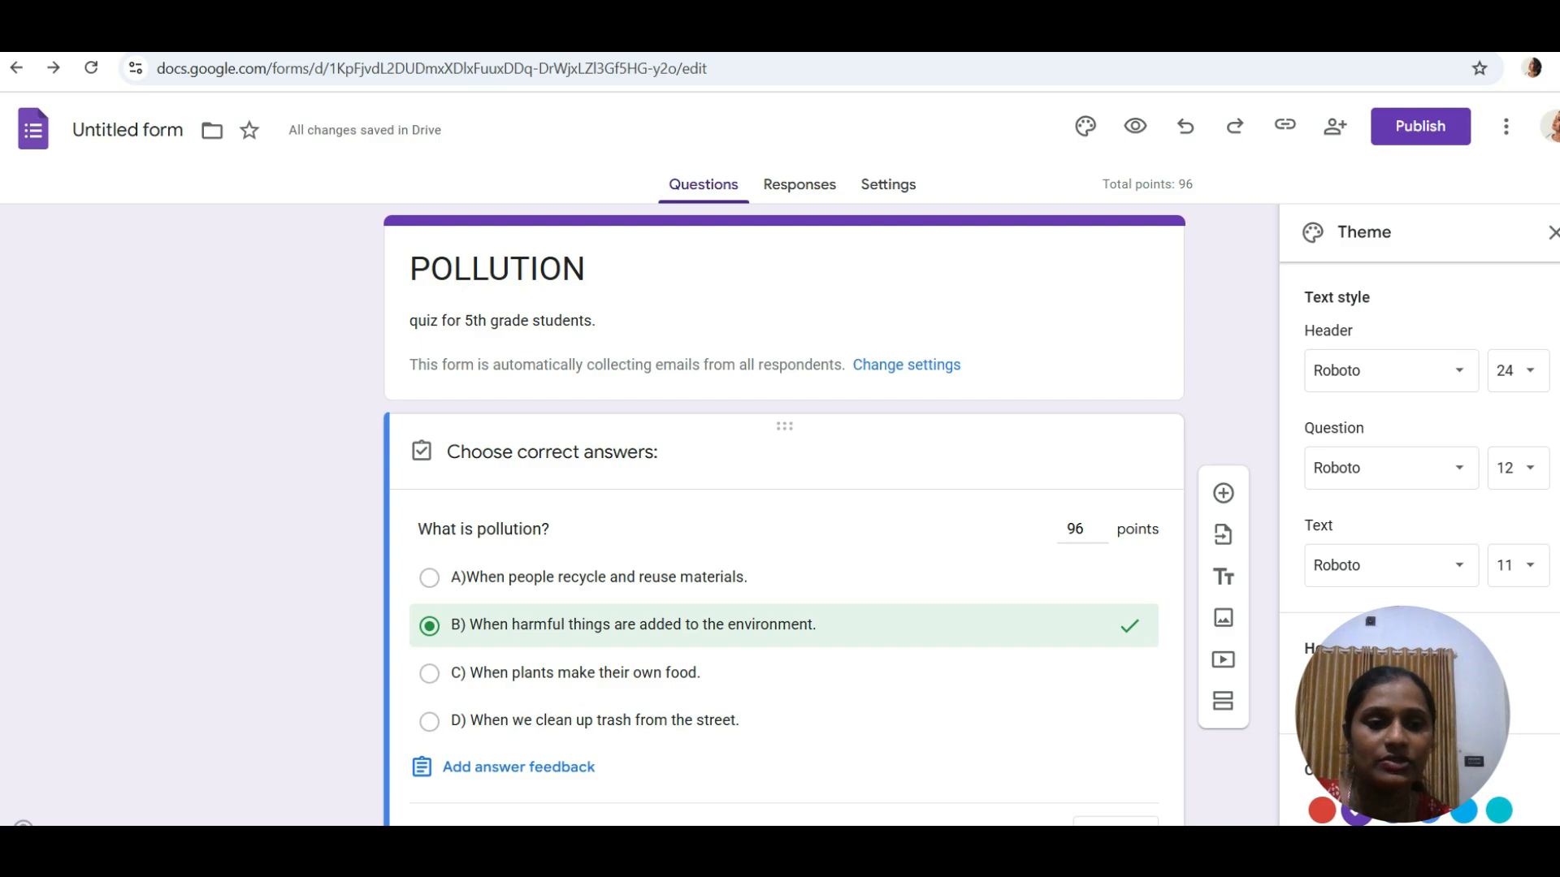
# - Pick the colourful candy picture from the Themes gallery and insert it as the header
pyautogui.click(1370, 690)
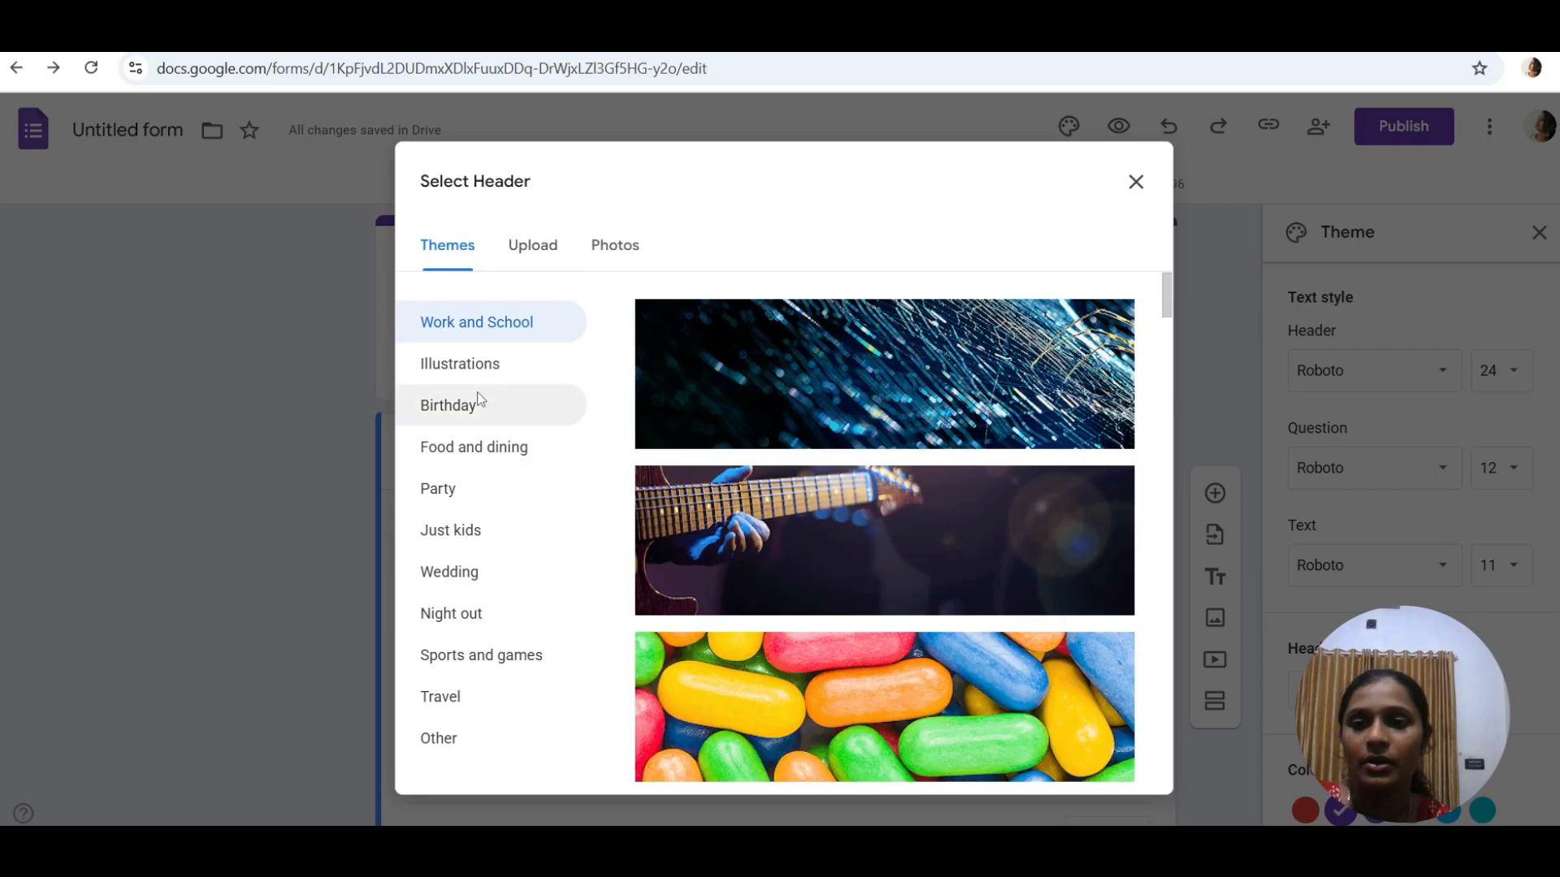
pyautogui.click(542, 253)
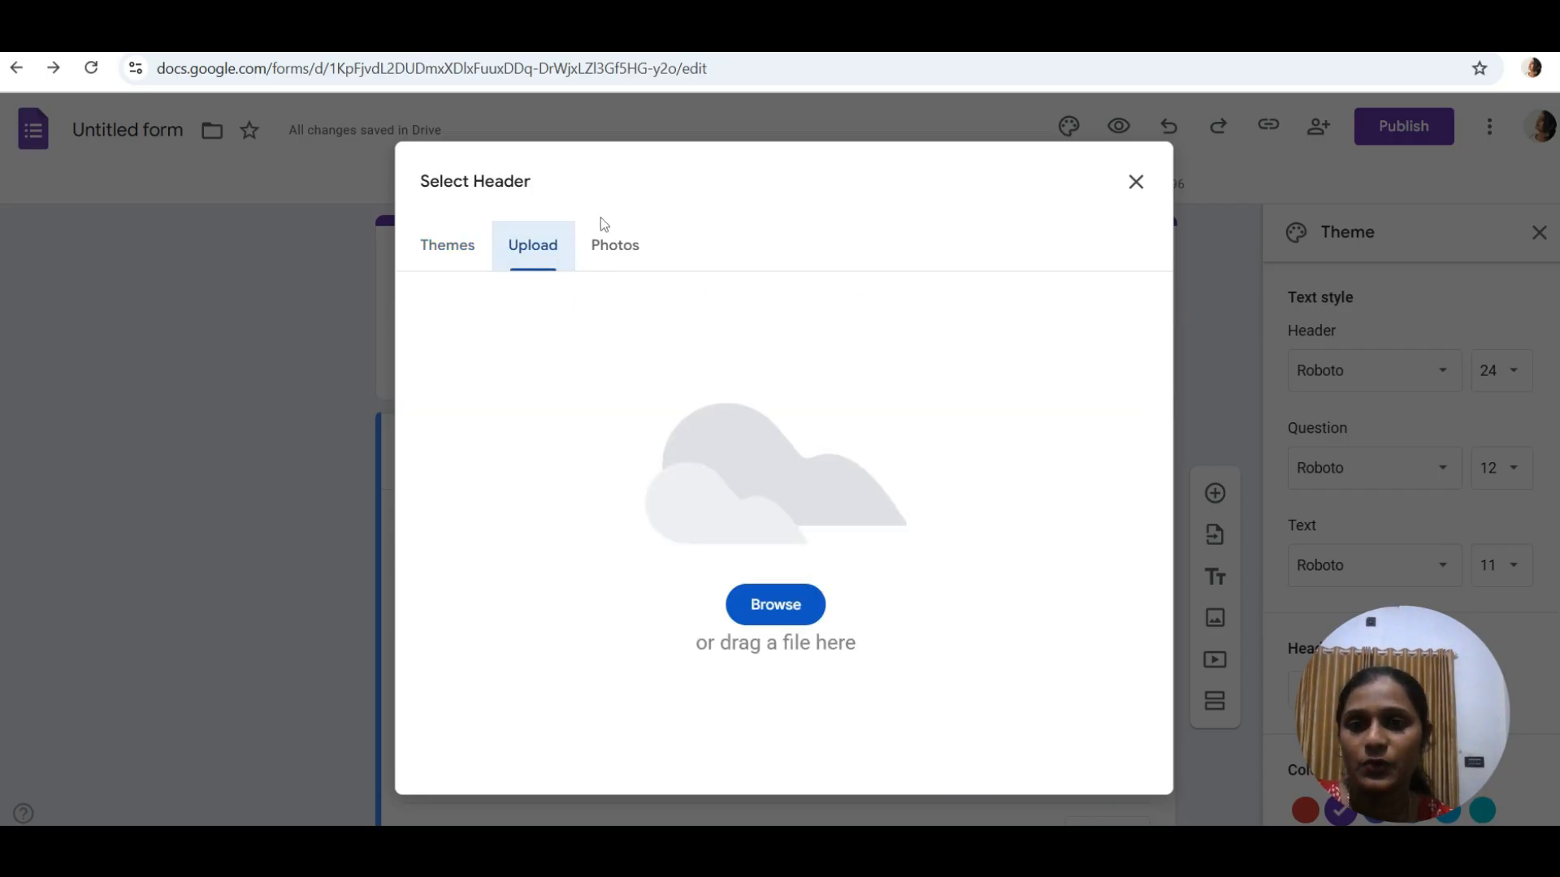
pyautogui.click(614, 261)
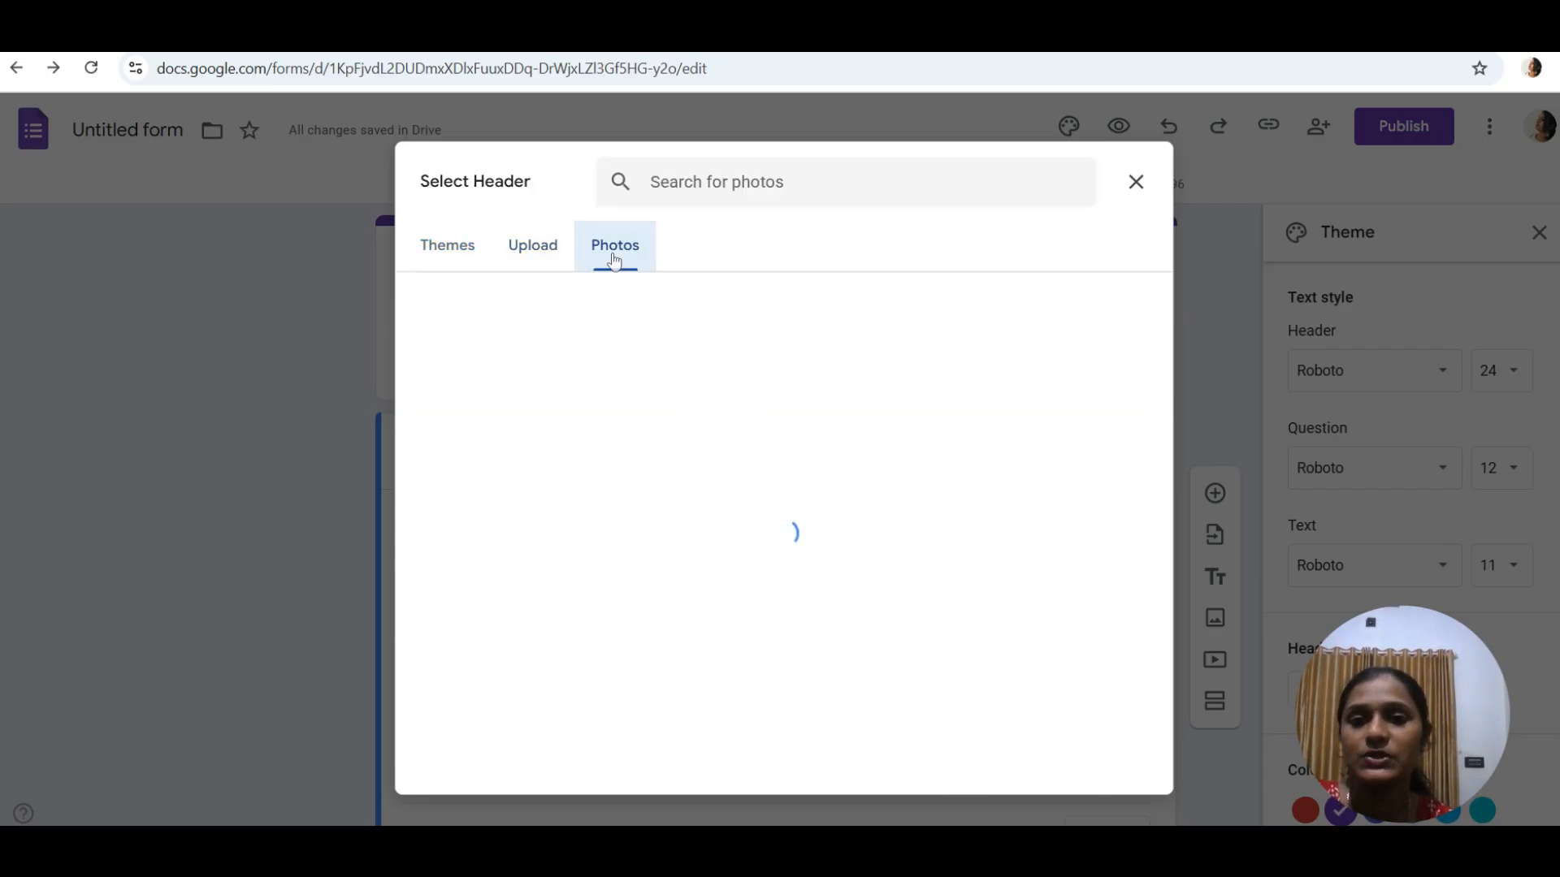
pyautogui.click(448, 245)
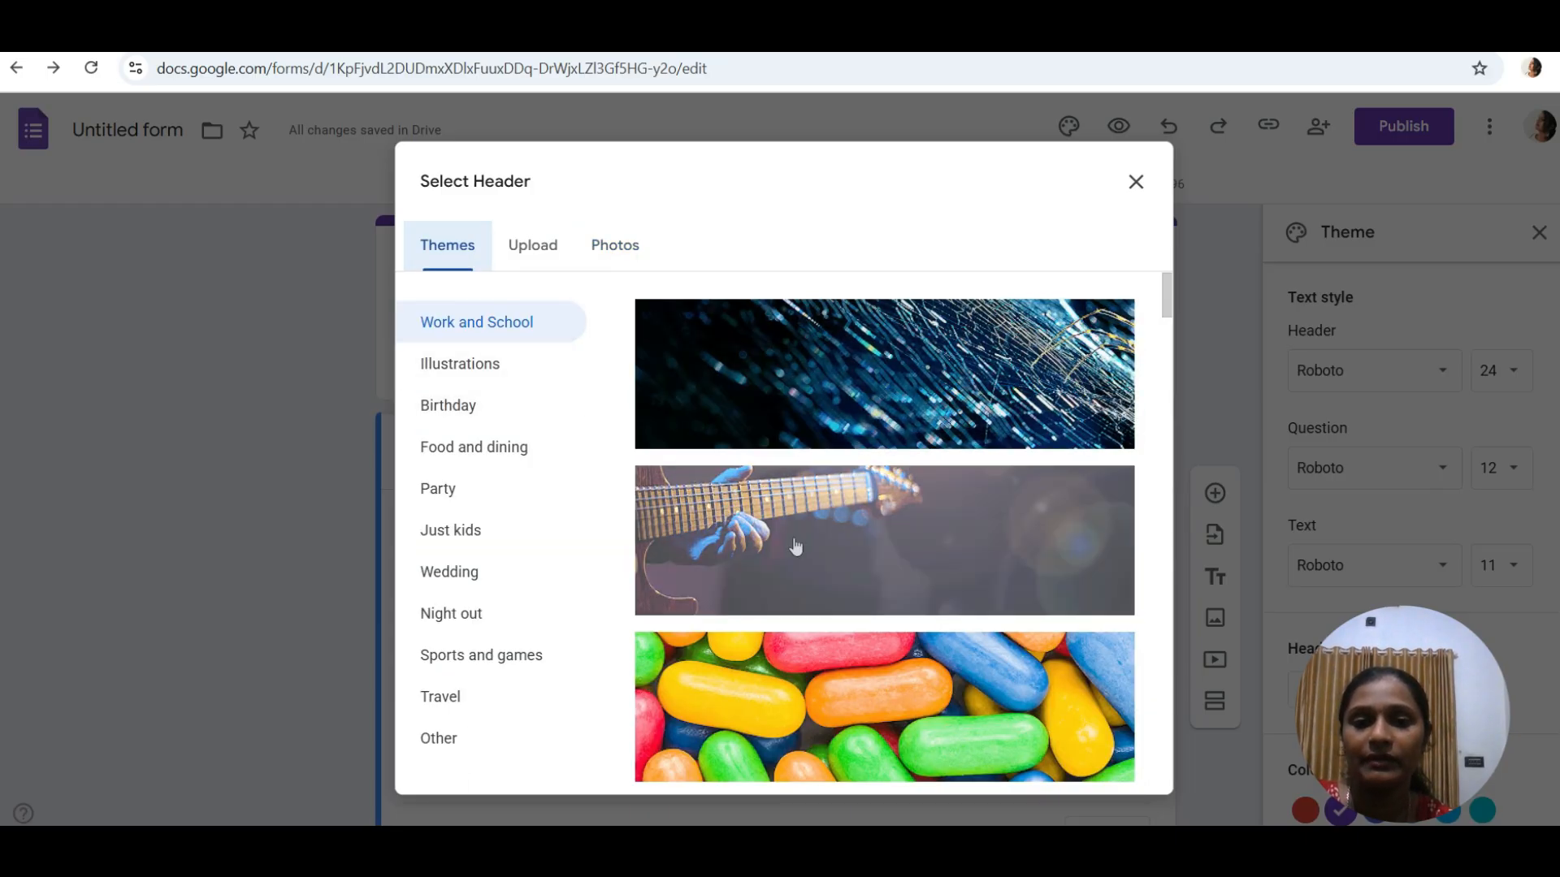
pyautogui.click(777, 673)
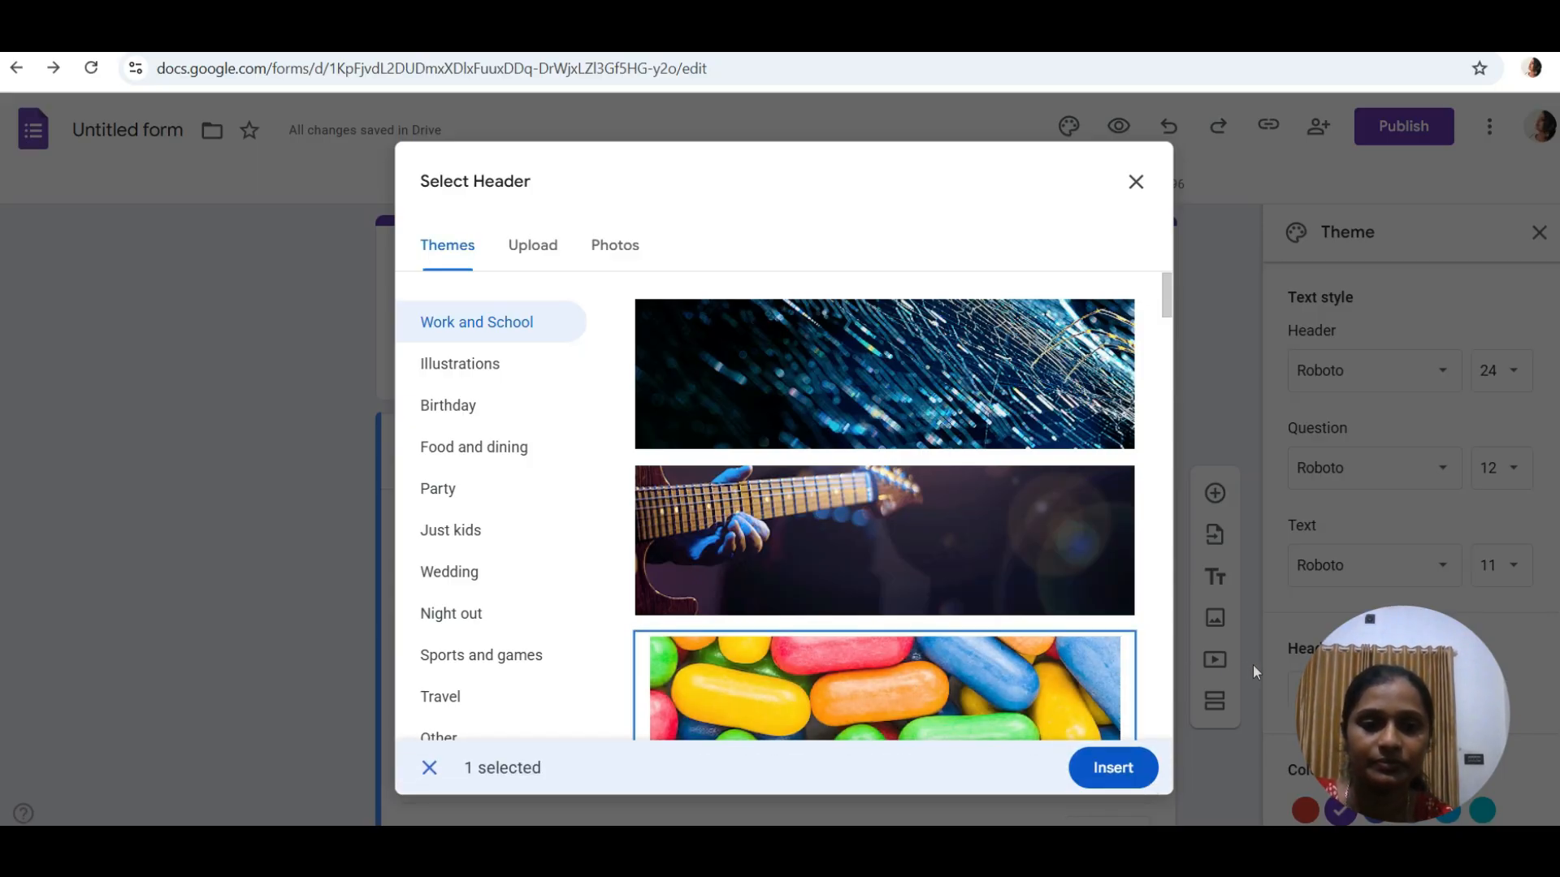
pyautogui.click(1130, 780)
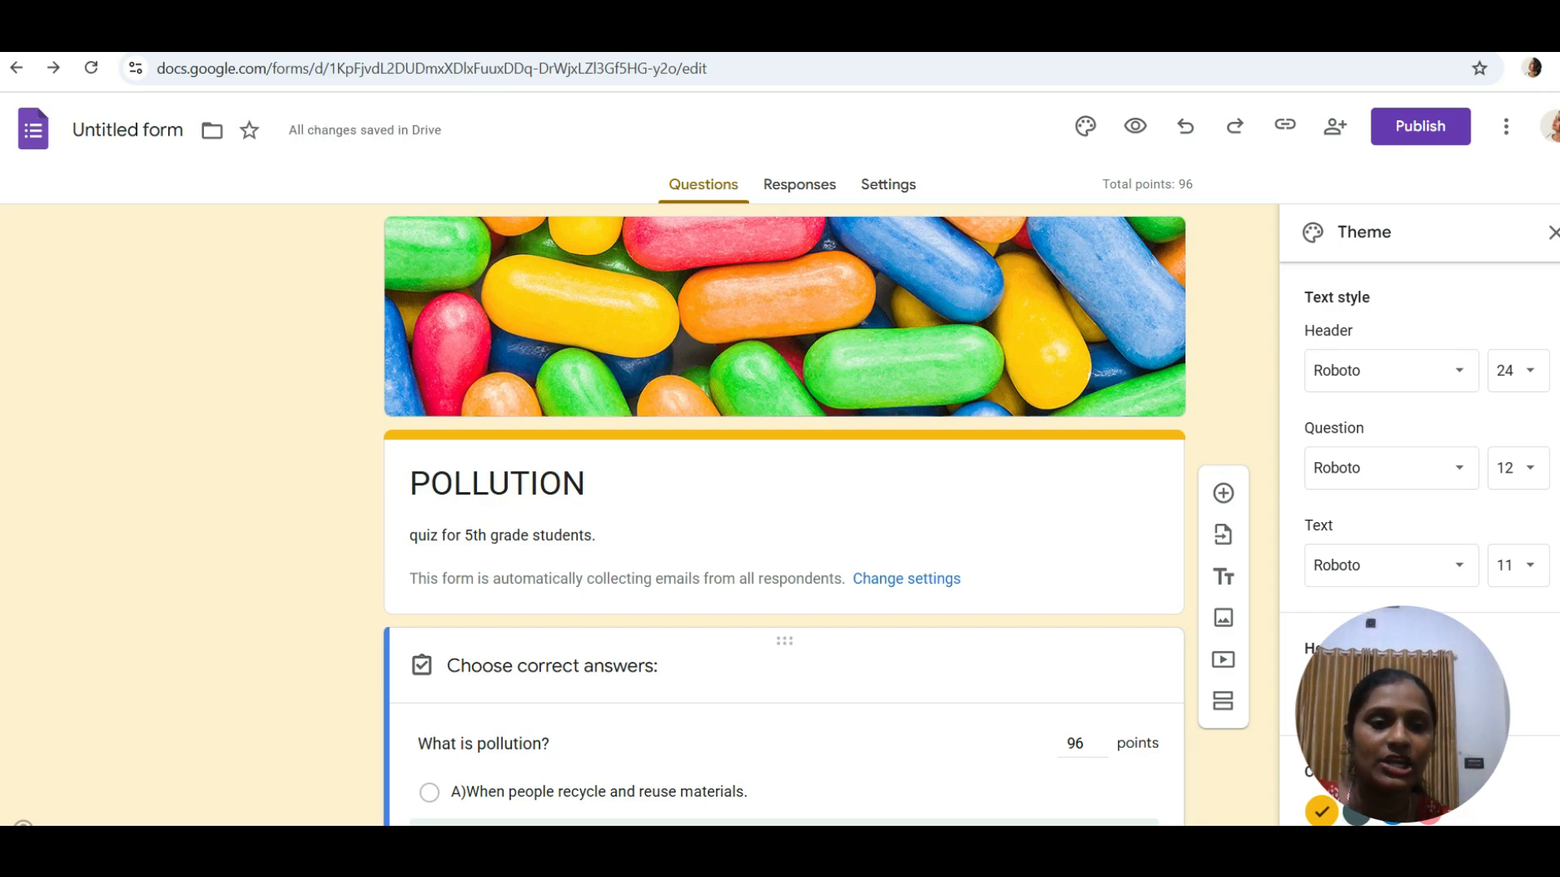
# - Set the theme colour to blue and the header font to Georgia
pyautogui.click(1355, 813)
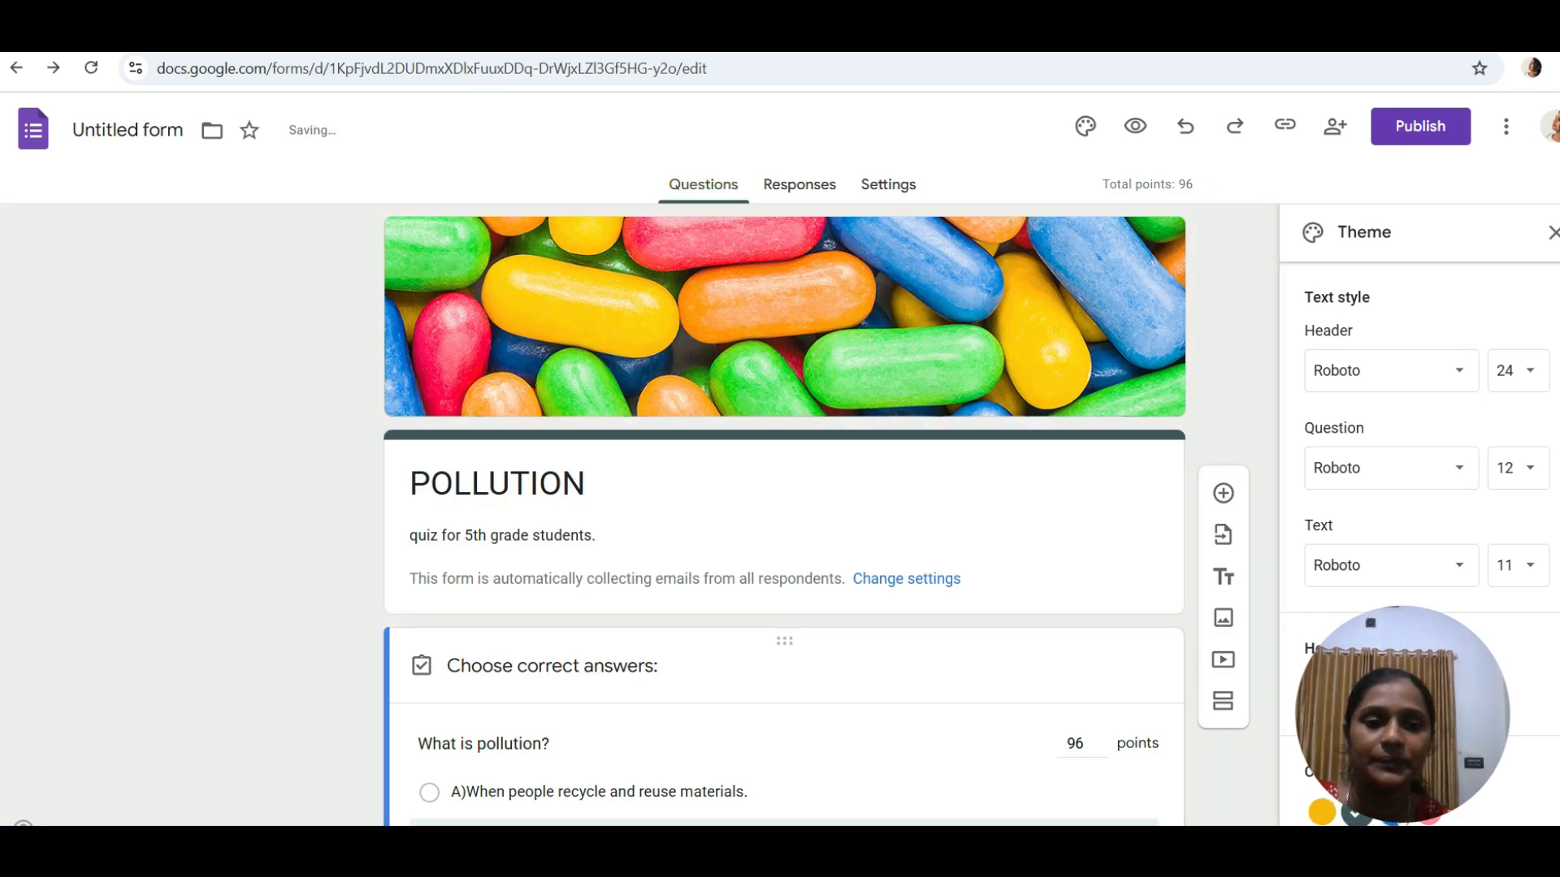
pyautogui.click(1395, 816)
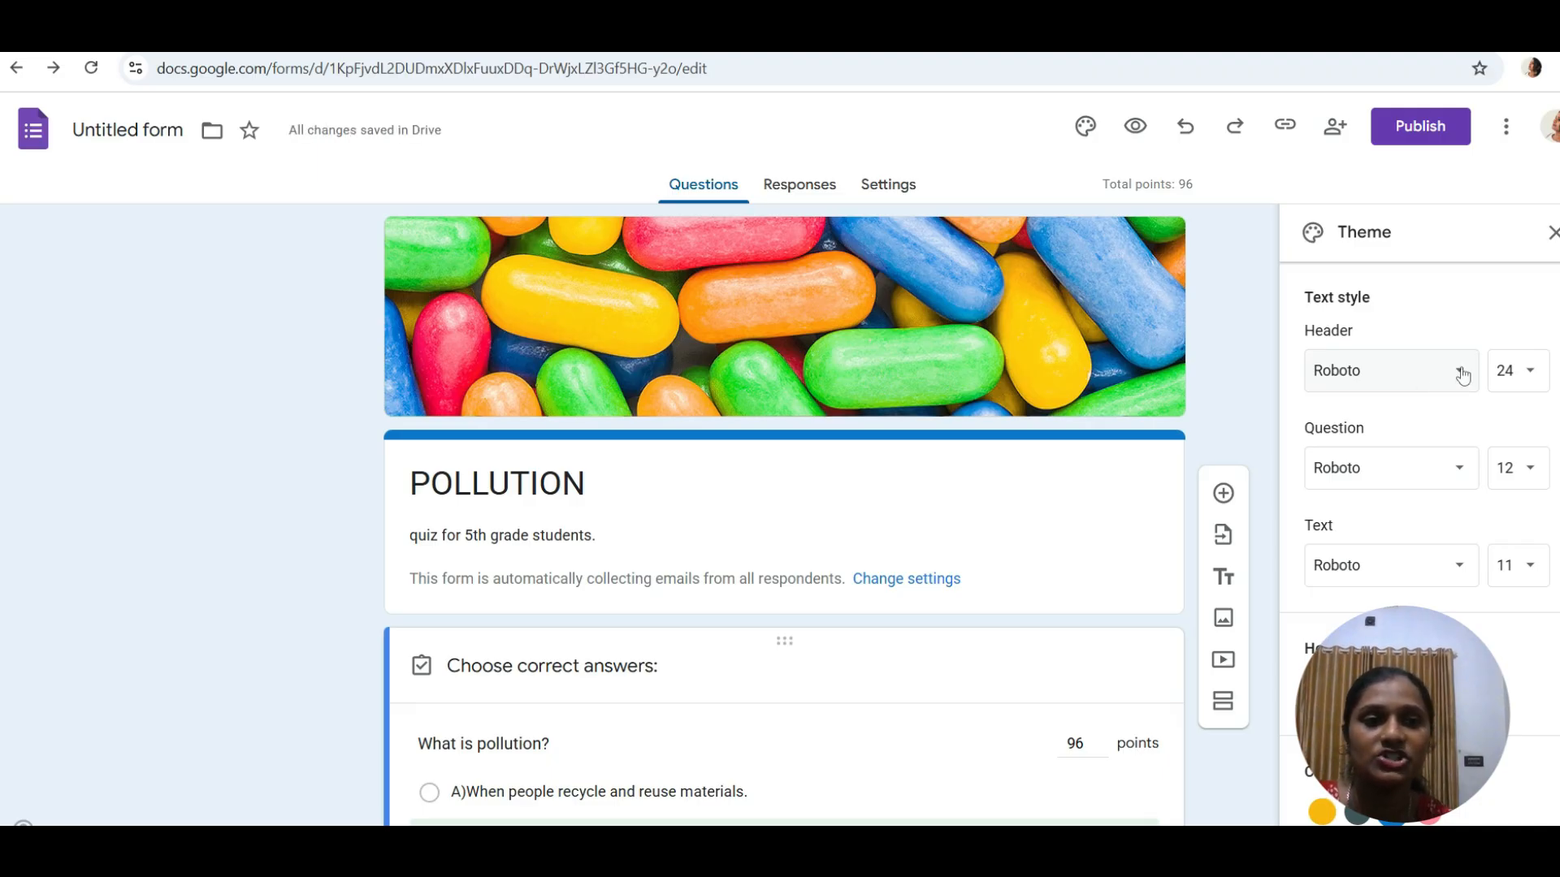
pyautogui.click(1461, 372)
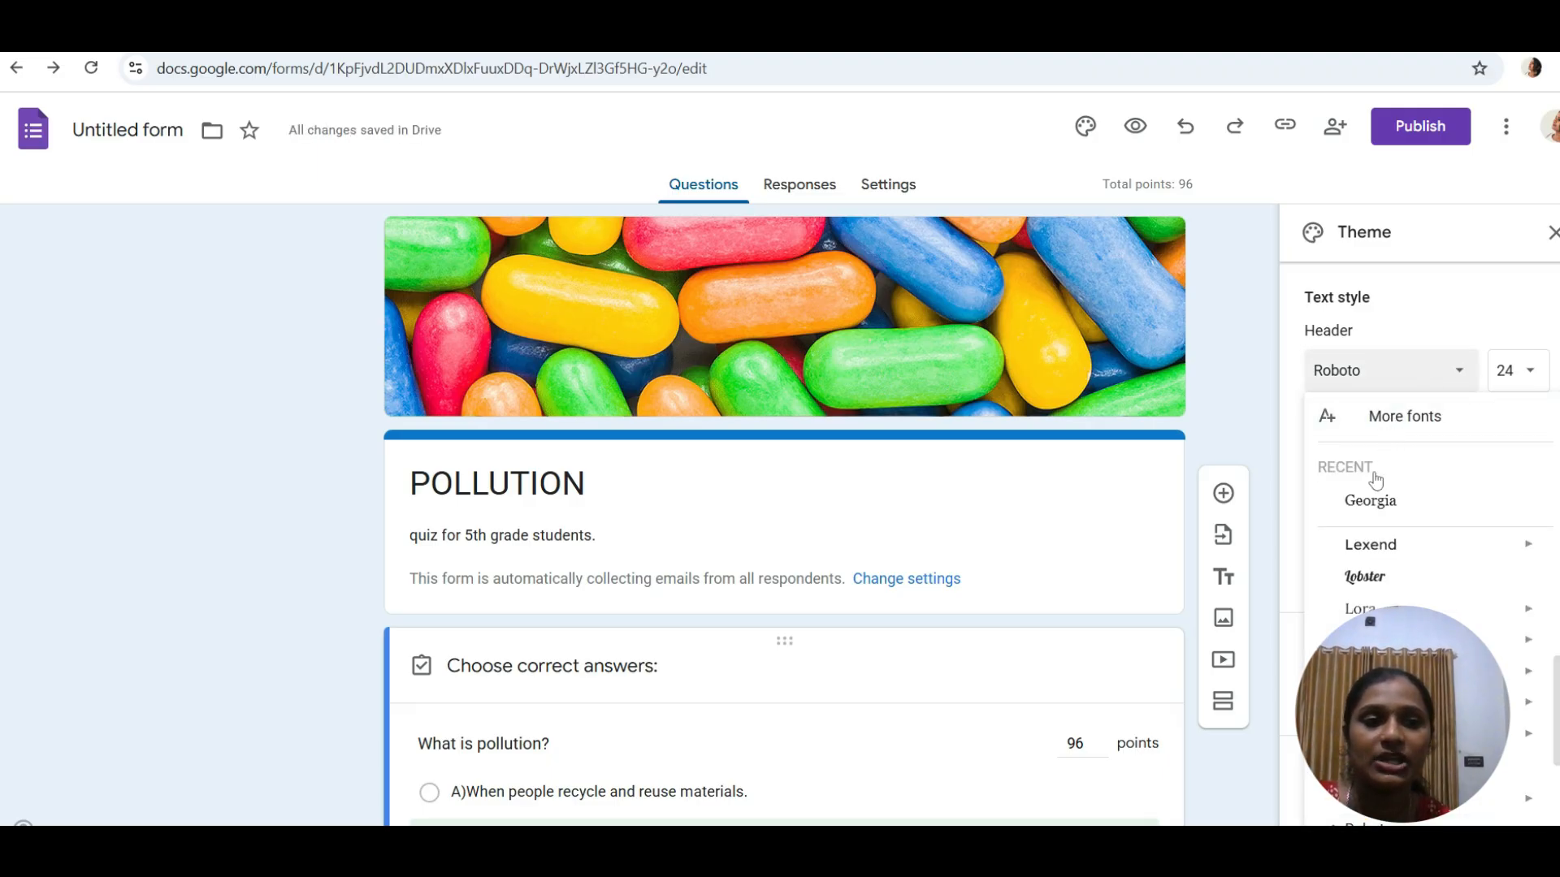
pyautogui.click(1370, 502)
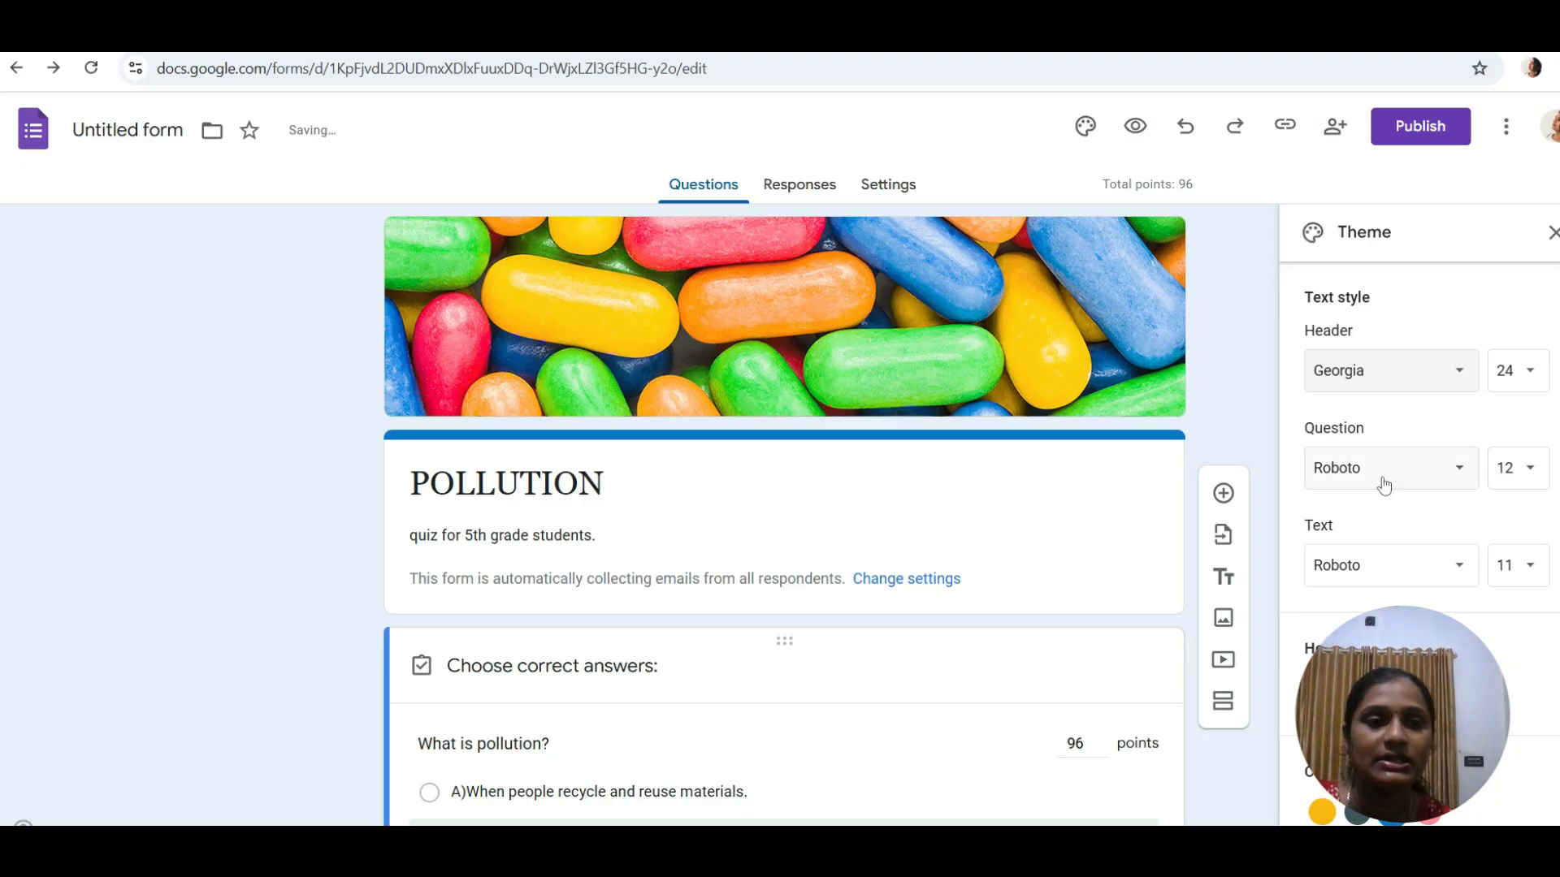
# - Set the question font to Oswald and return the question to 1 point
pyautogui.click(1460, 470)
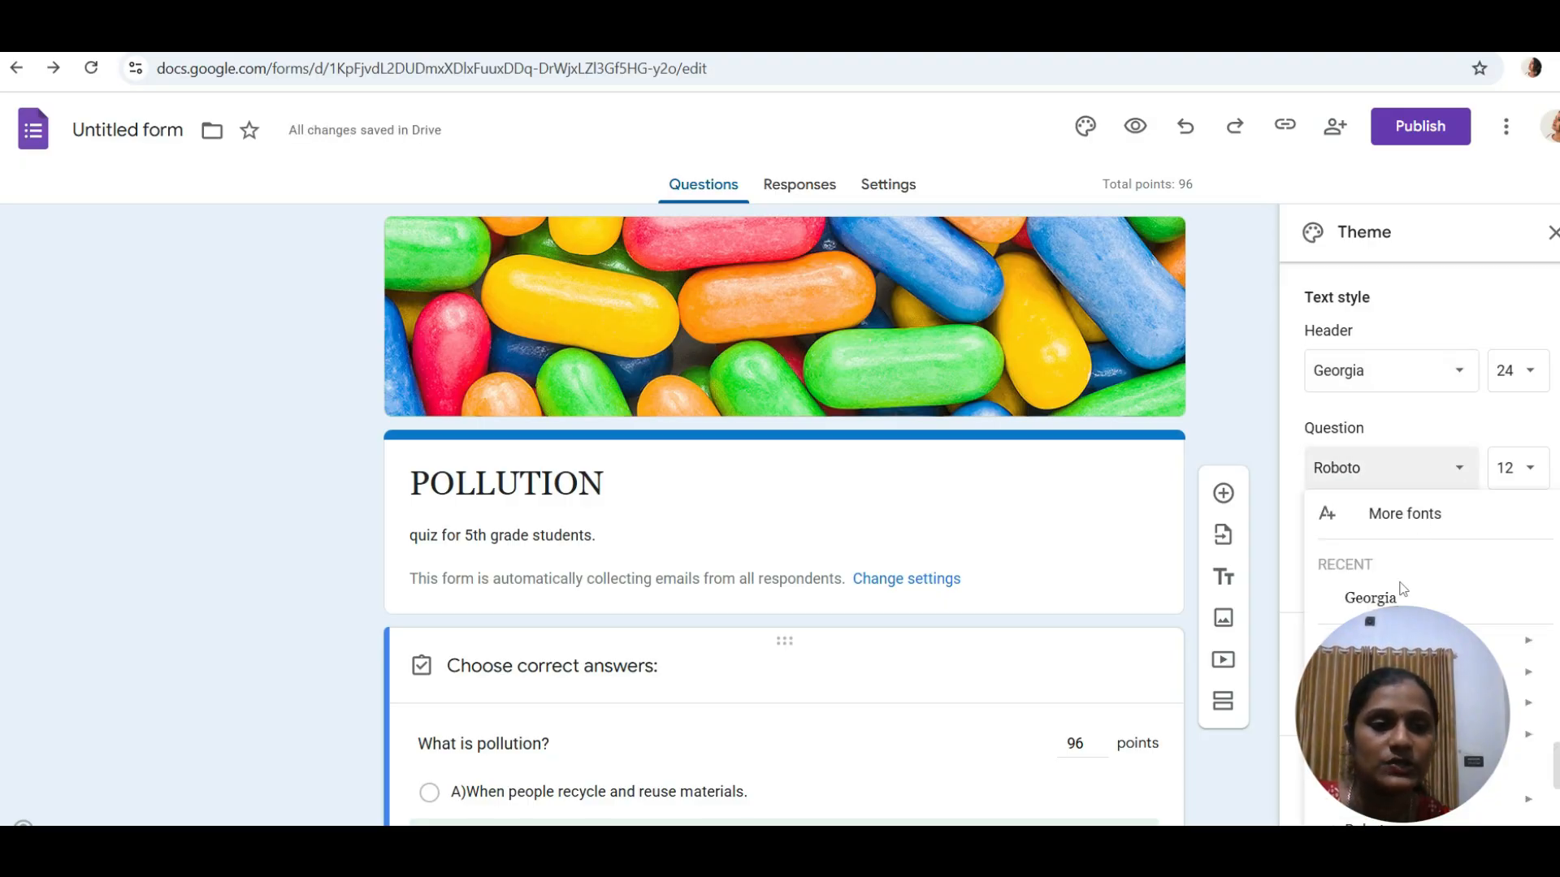
pyautogui.click(1430, 733)
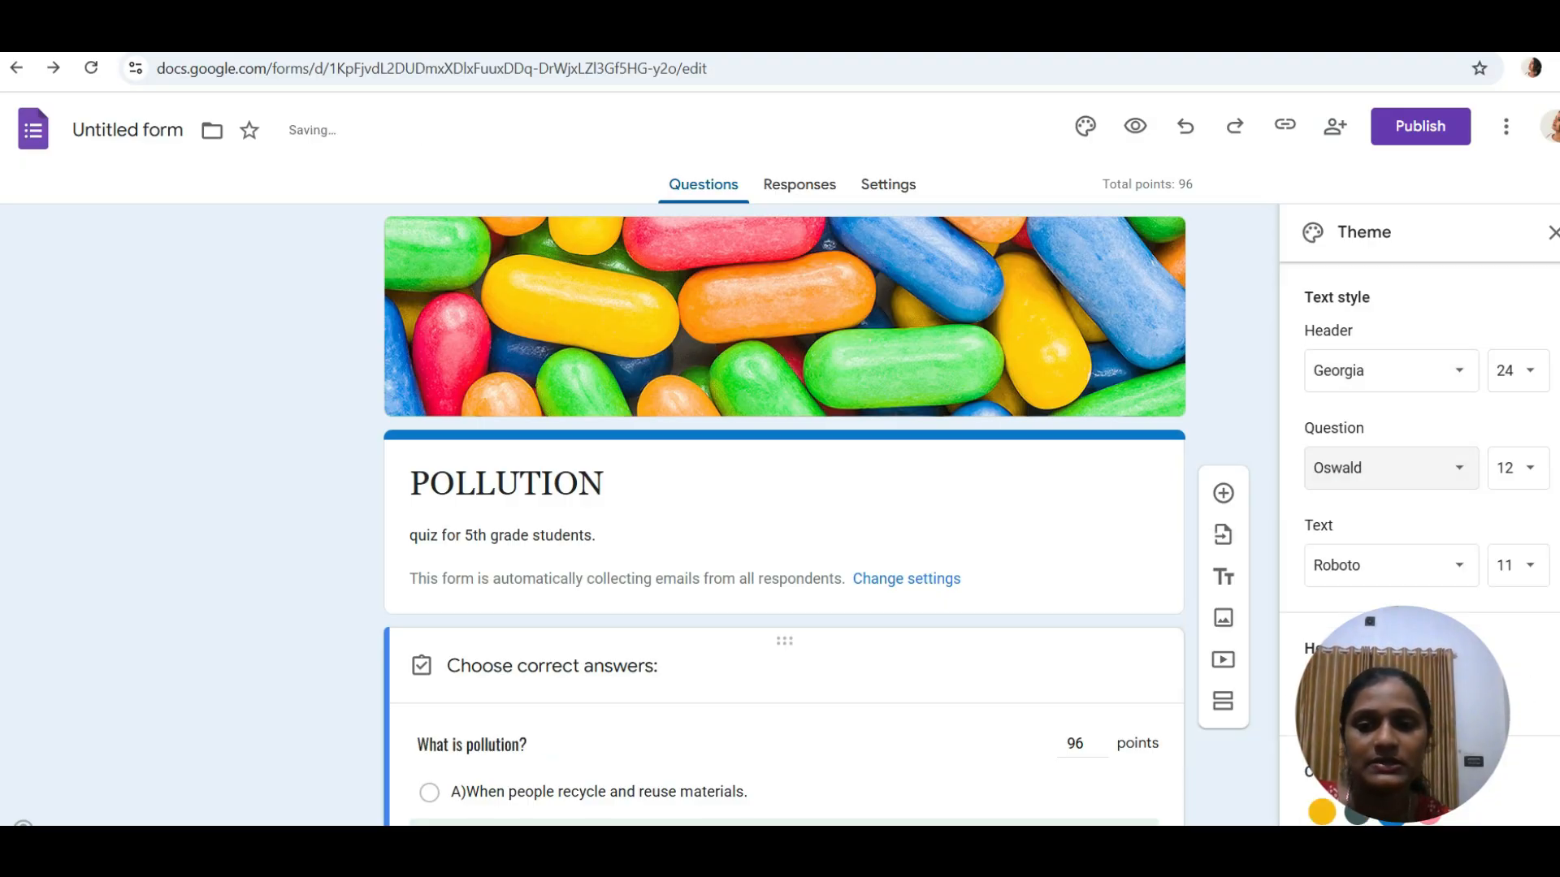
pyautogui.click(1102, 739)
pyautogui.click(1103, 748)
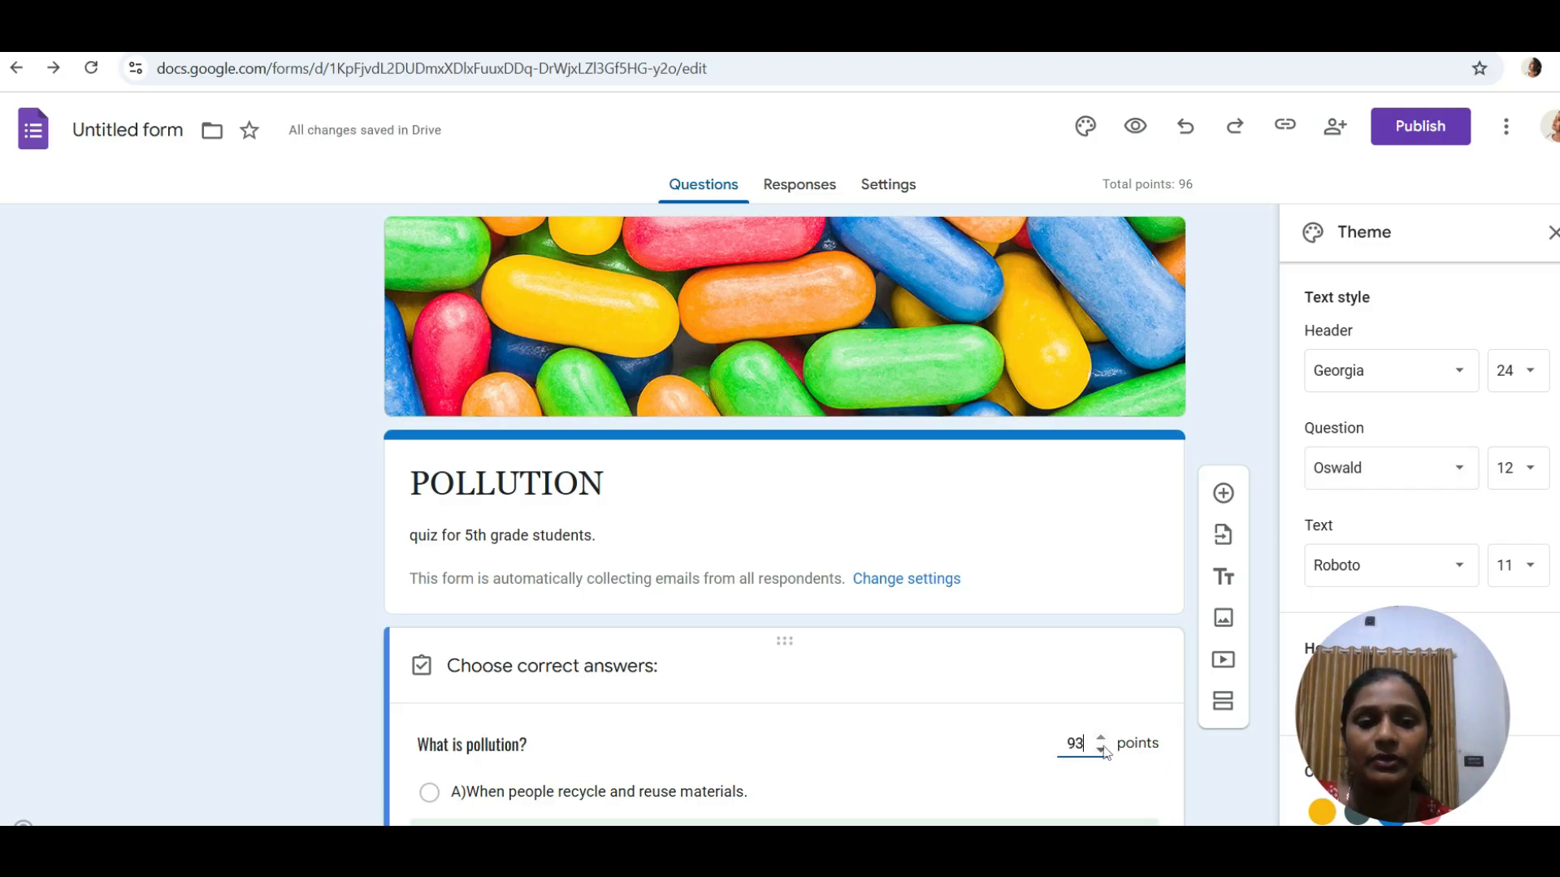
pyautogui.click(1135, 125)
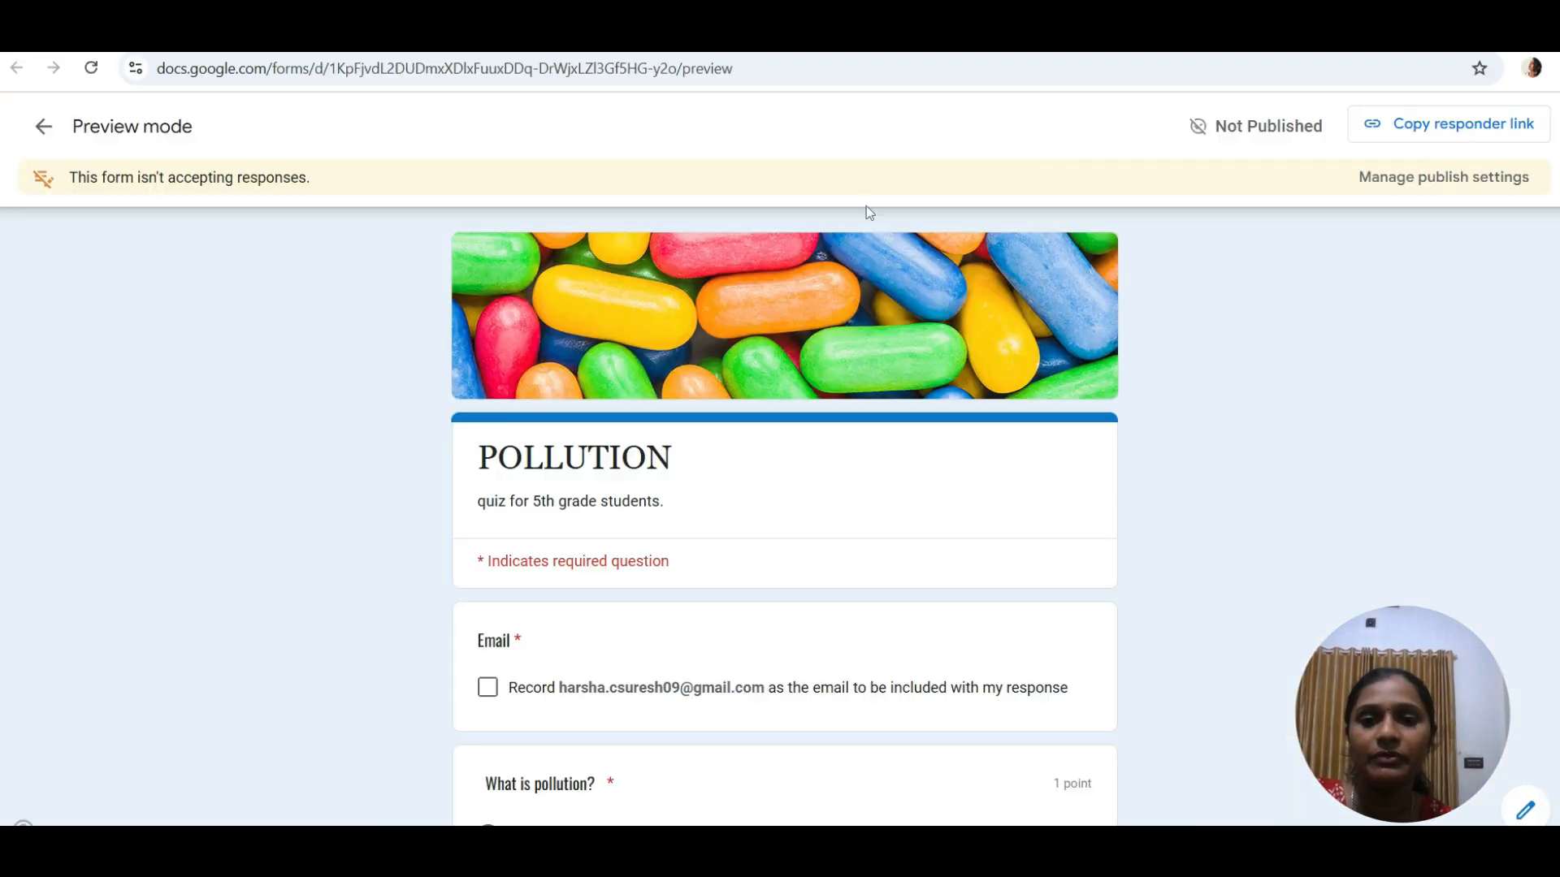
pyautogui.scroll(-4, 1167, 369)
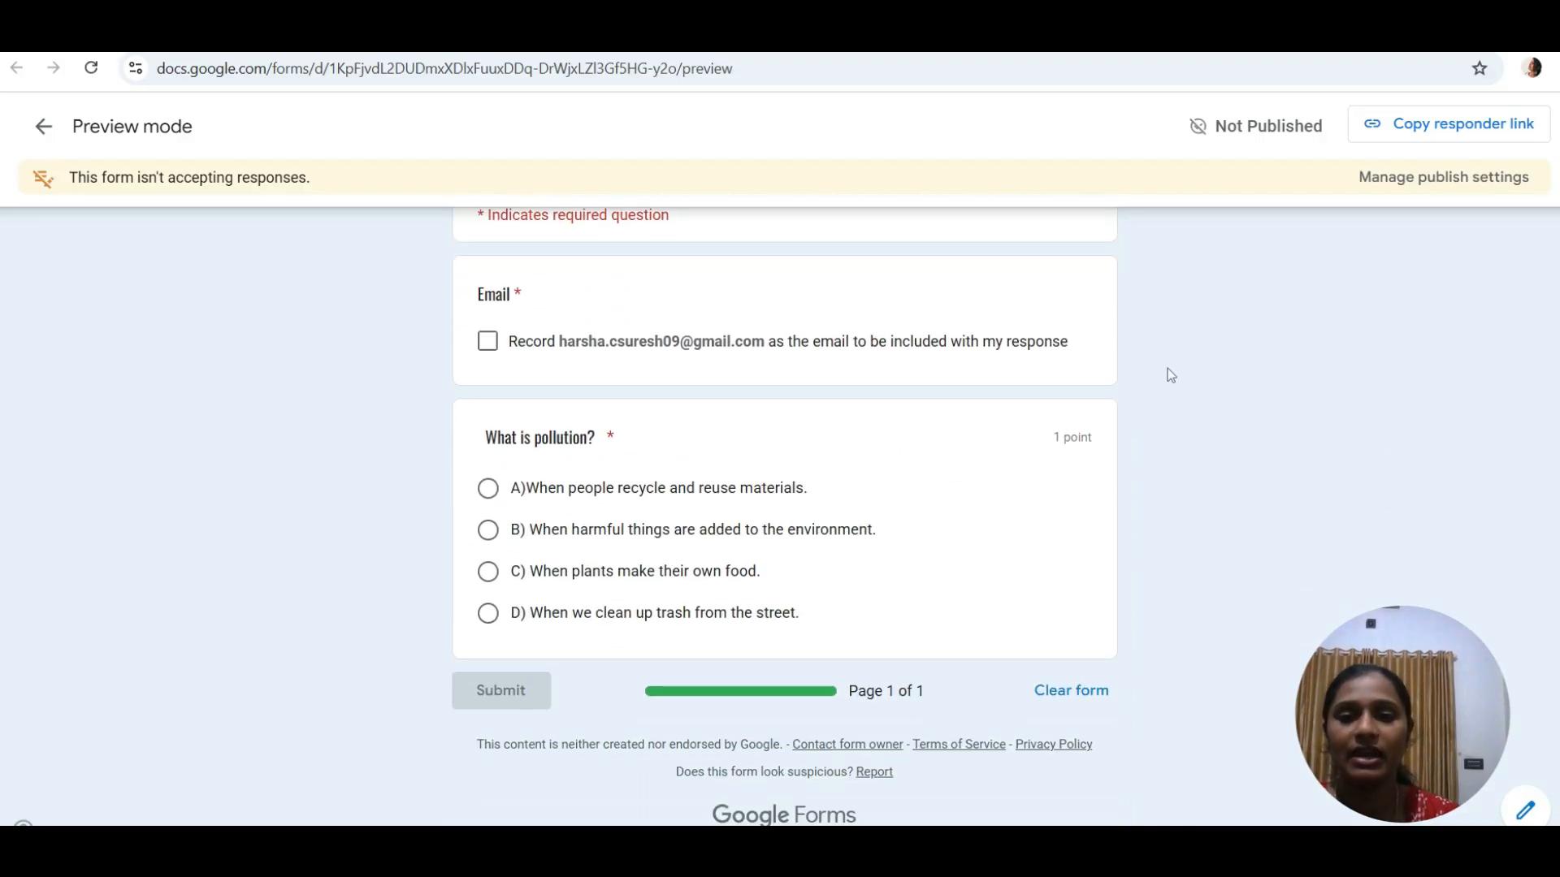
pyautogui.scroll(4, 1169, 375)
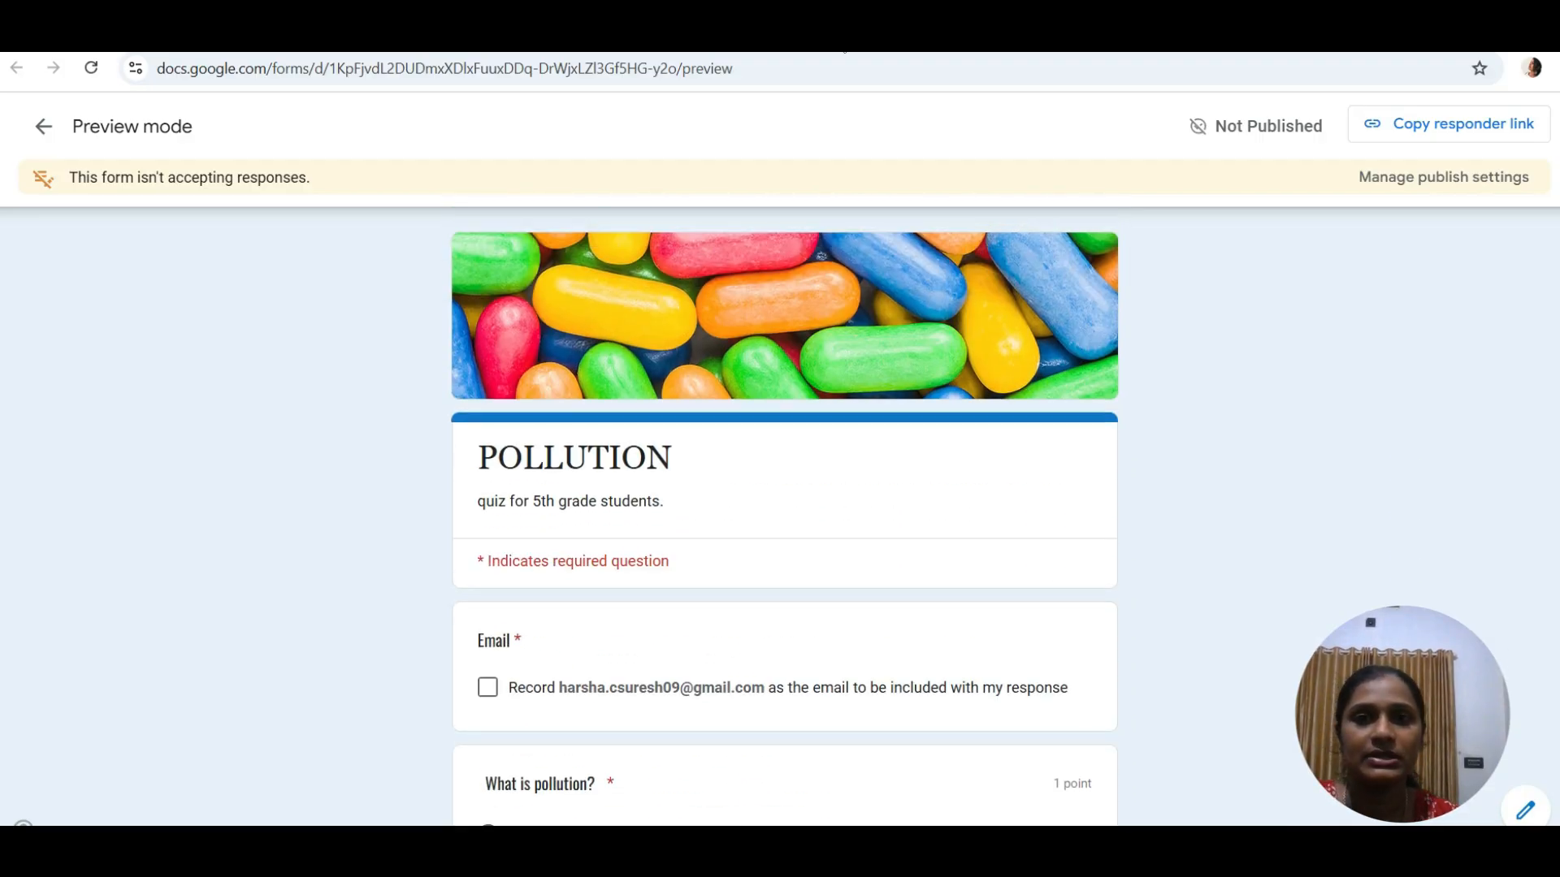
pyautogui.hotkey('ctrl', 'shift', 'Tab')
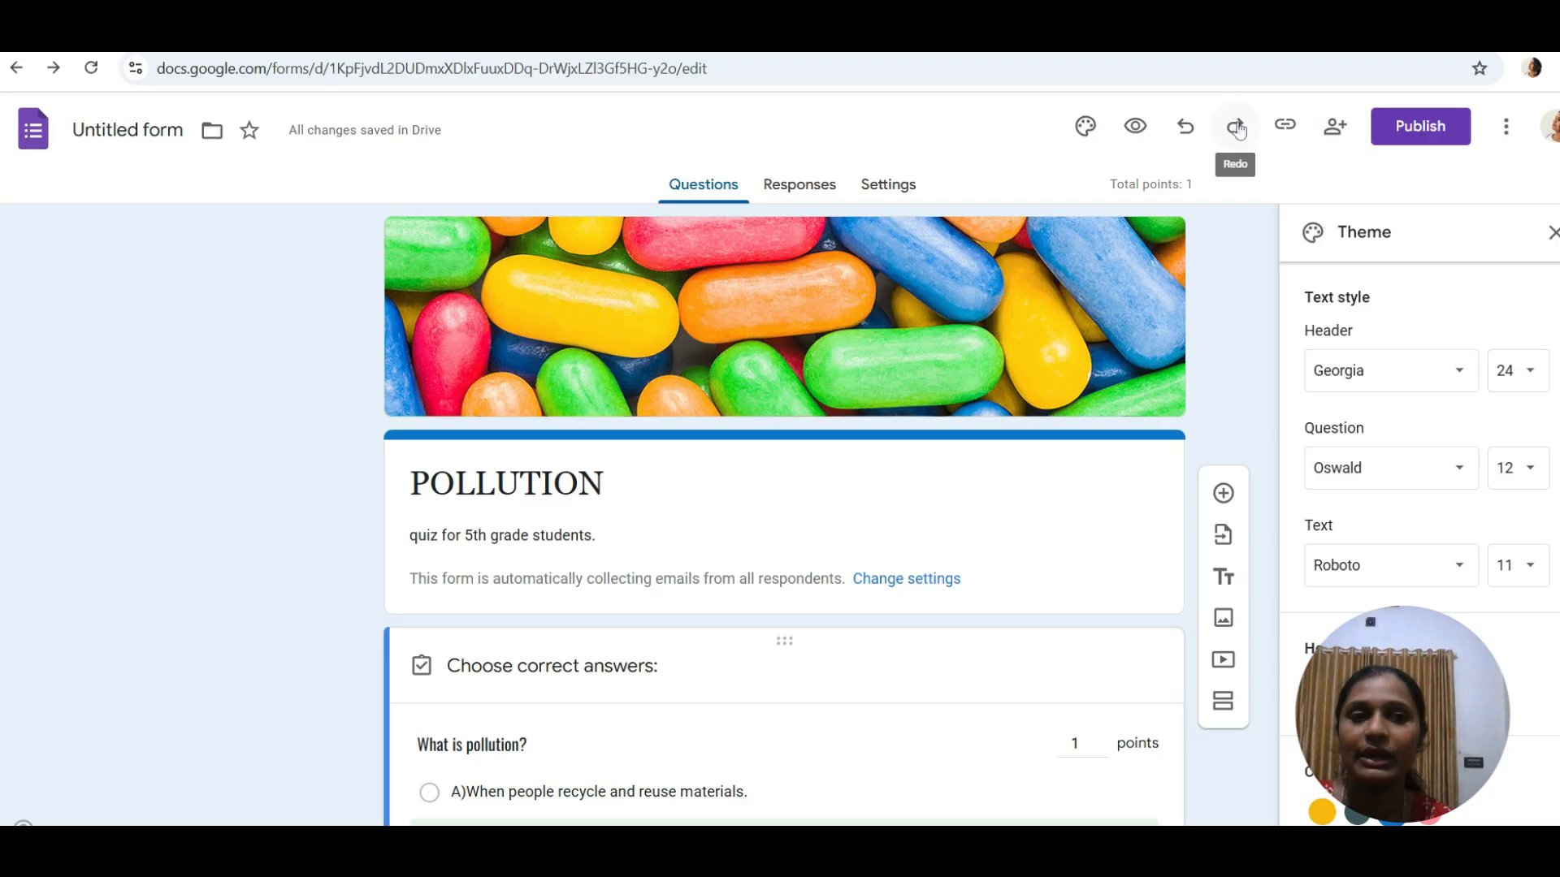
# - Close the theme panel, add the SHORT ANSWER QUESTIONS section, and add a question to it
pyautogui.click(1552, 235)
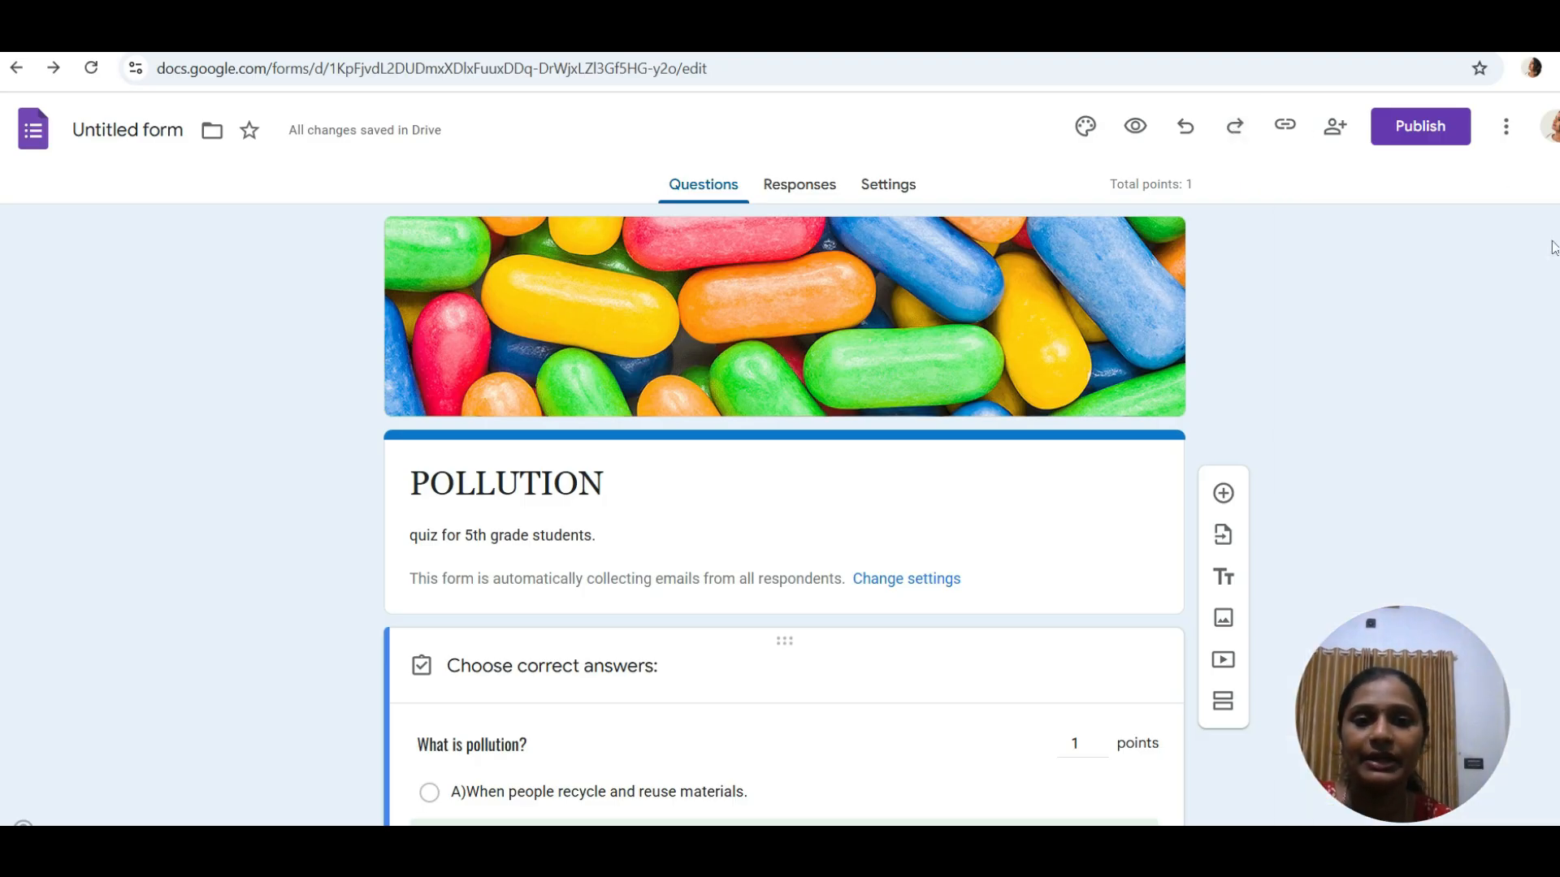
pyautogui.click(1223, 701)
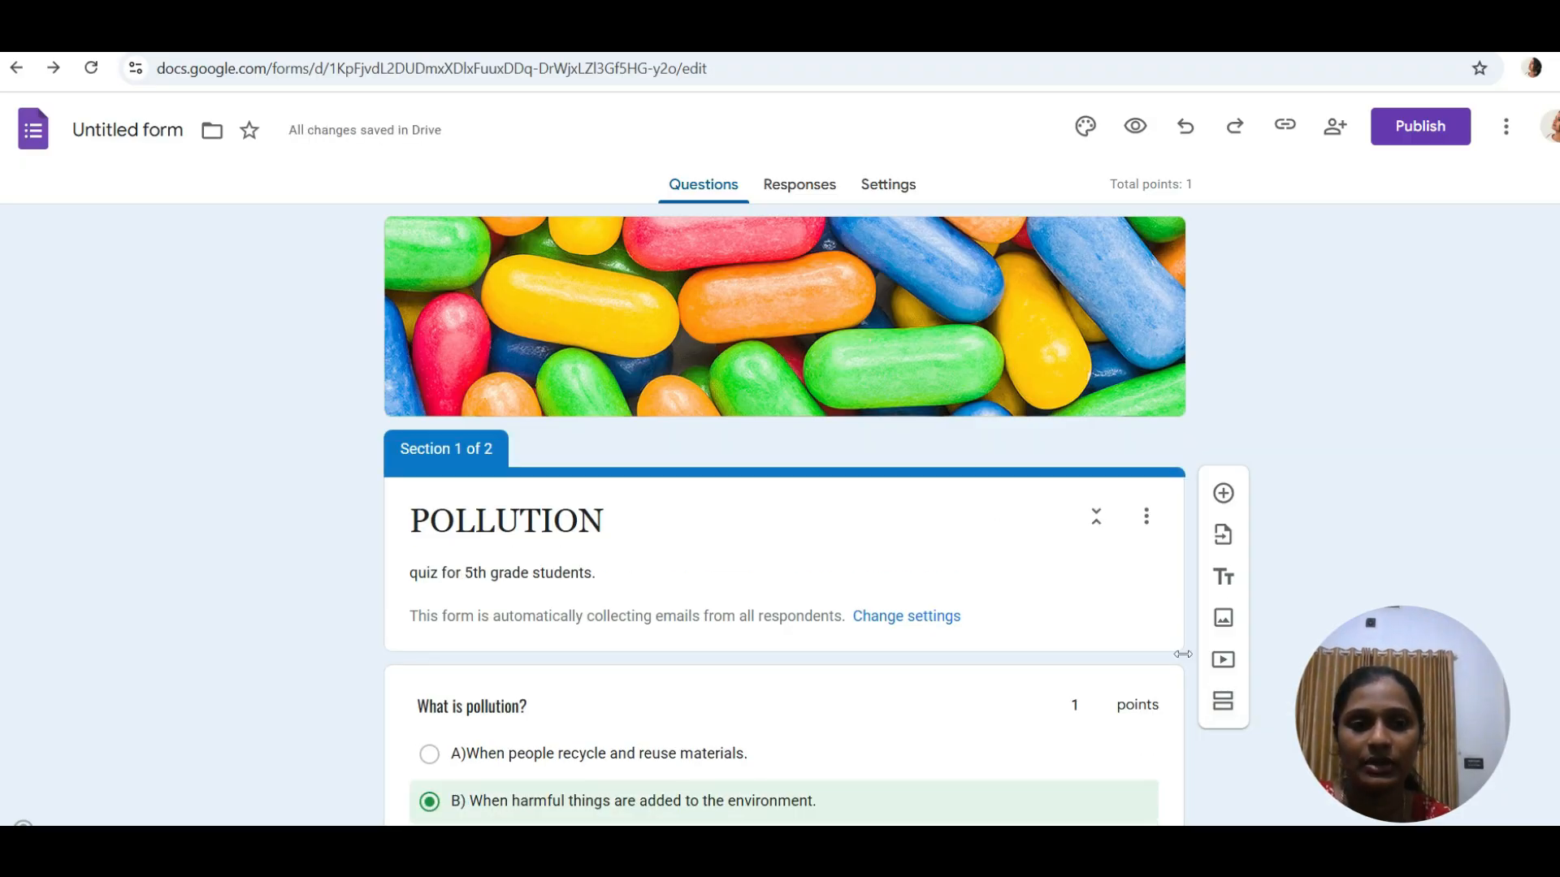
pyautogui.click(1222, 701)
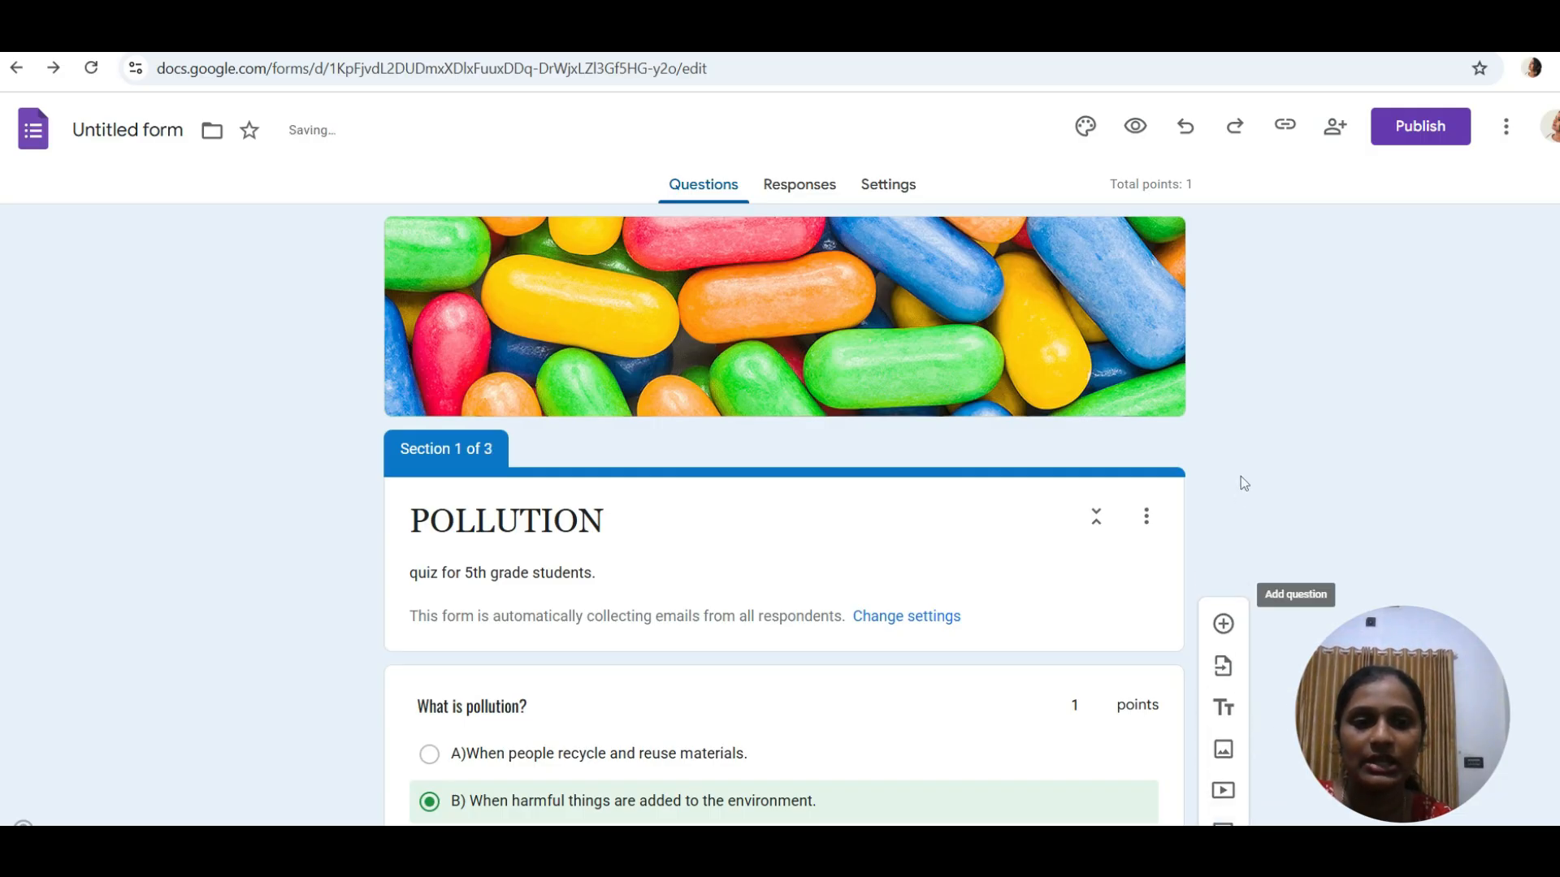
pyautogui.click(1218, 631)
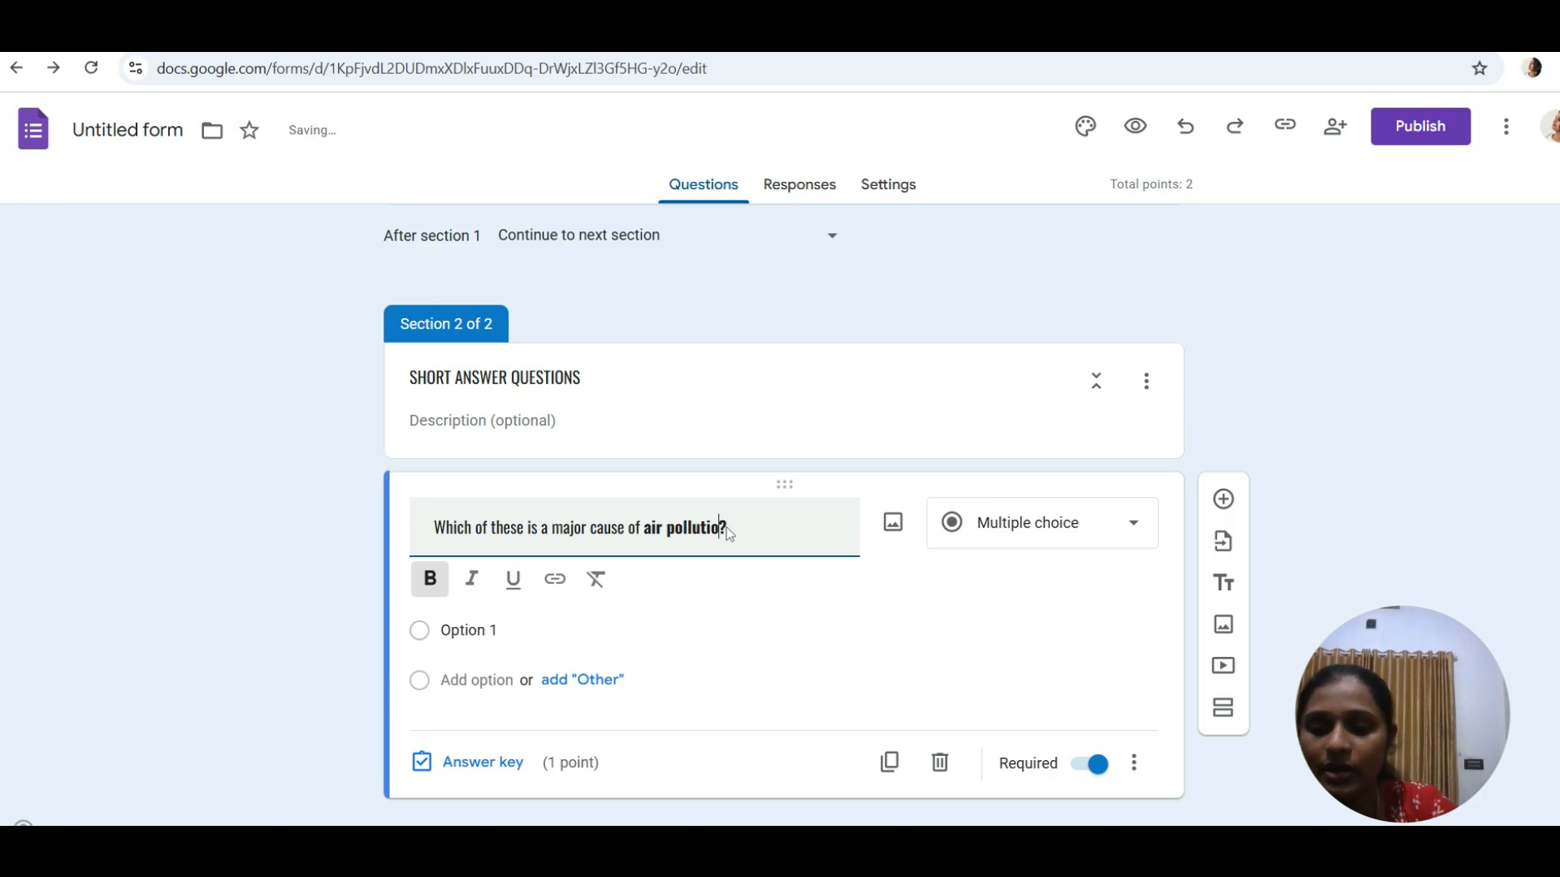
# - Fix the air-pollution question's typo, make it Short answer, and give it 2 points
pyautogui.press('BackSpace')
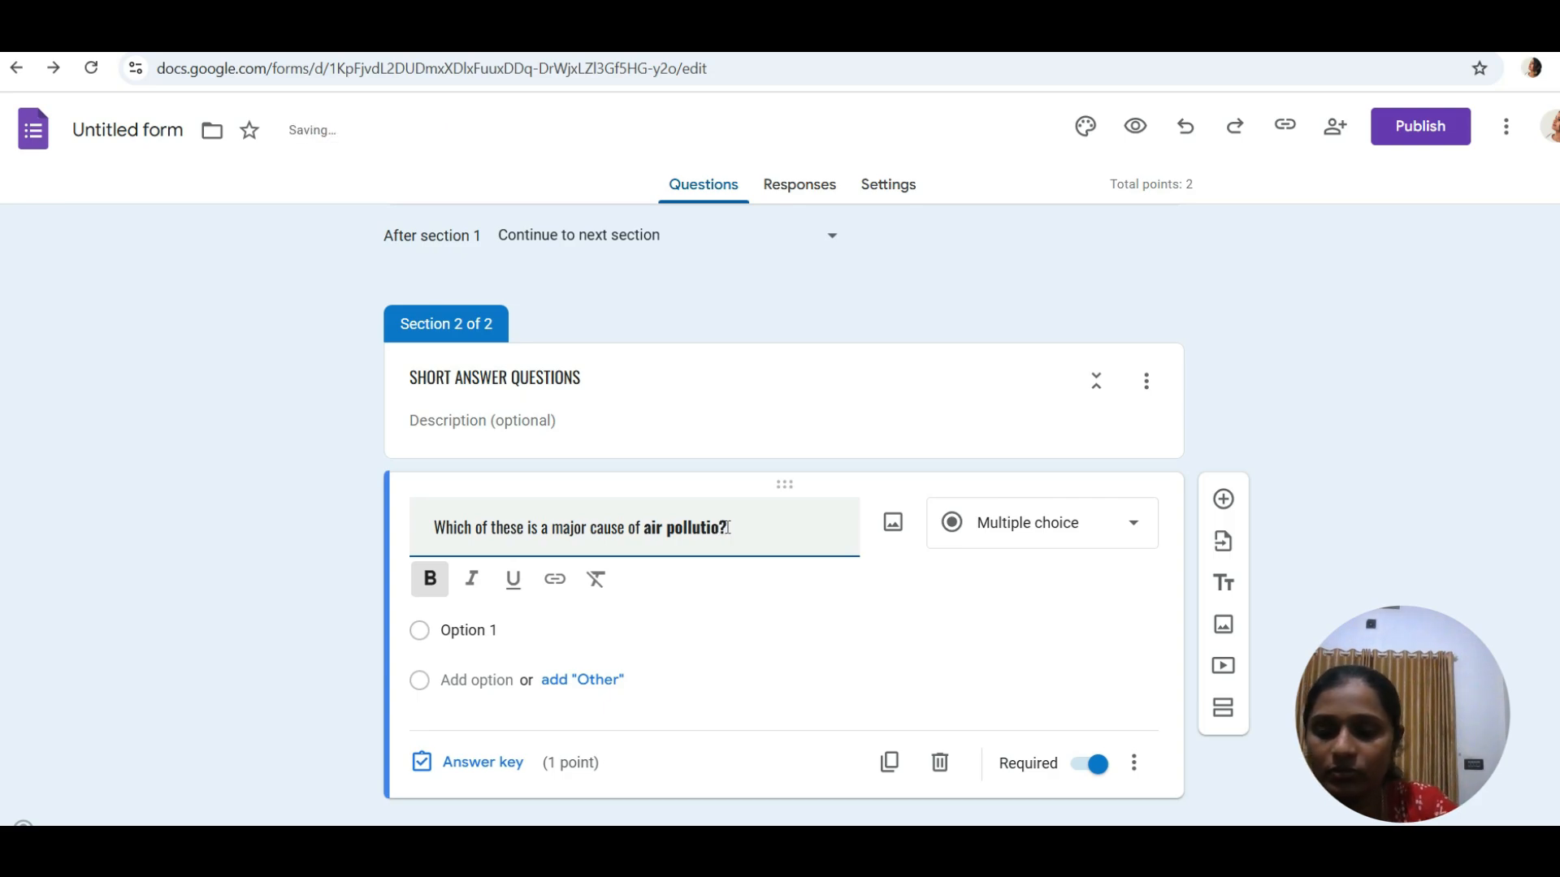
pyautogui.write('n')
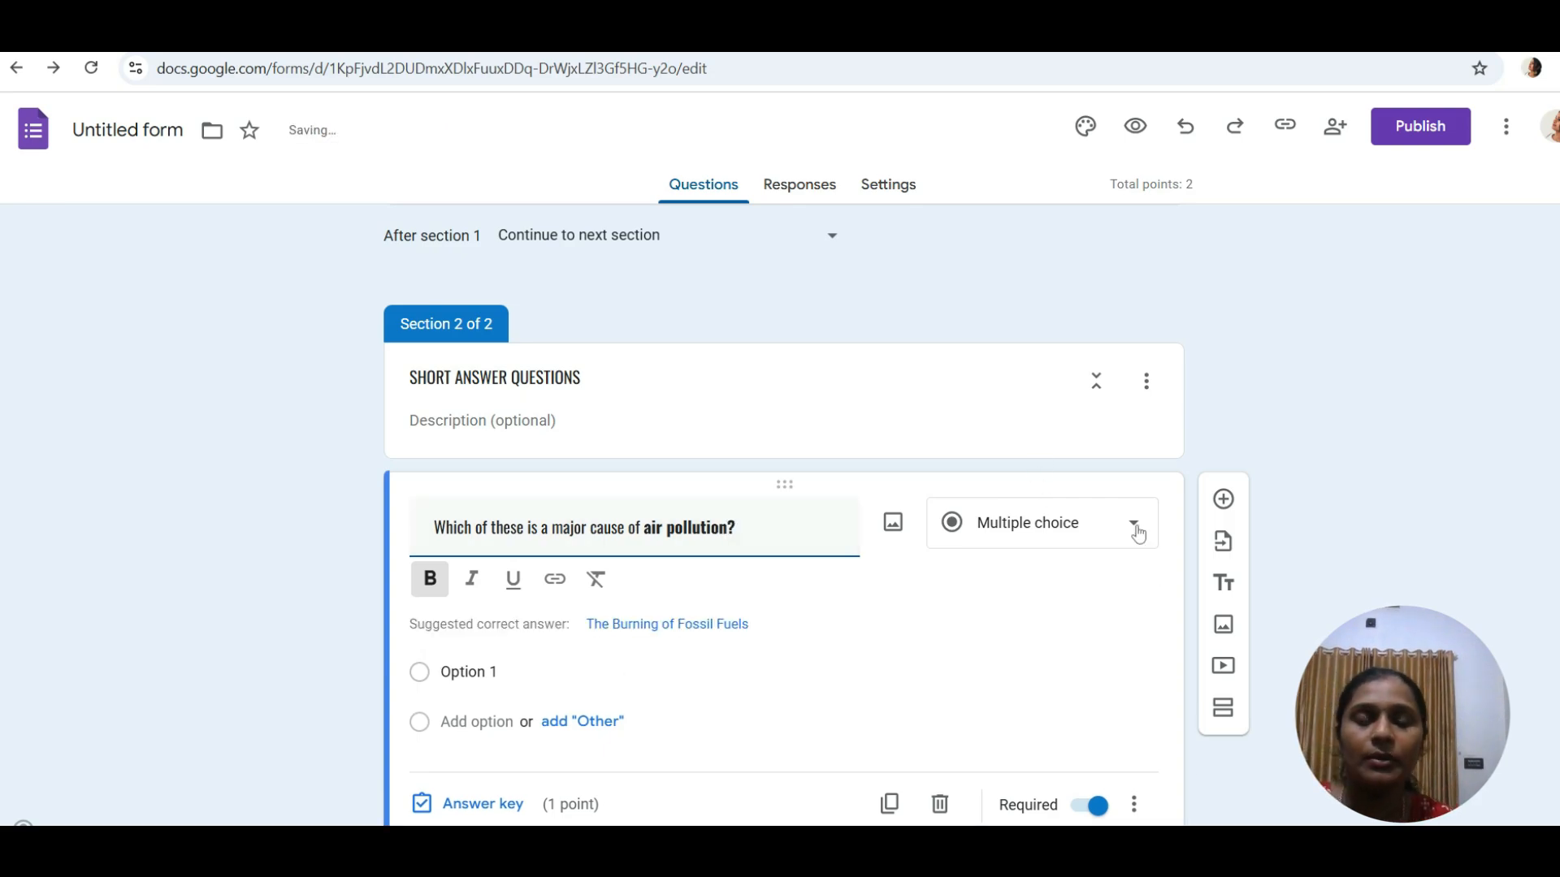
pyautogui.click(1138, 534)
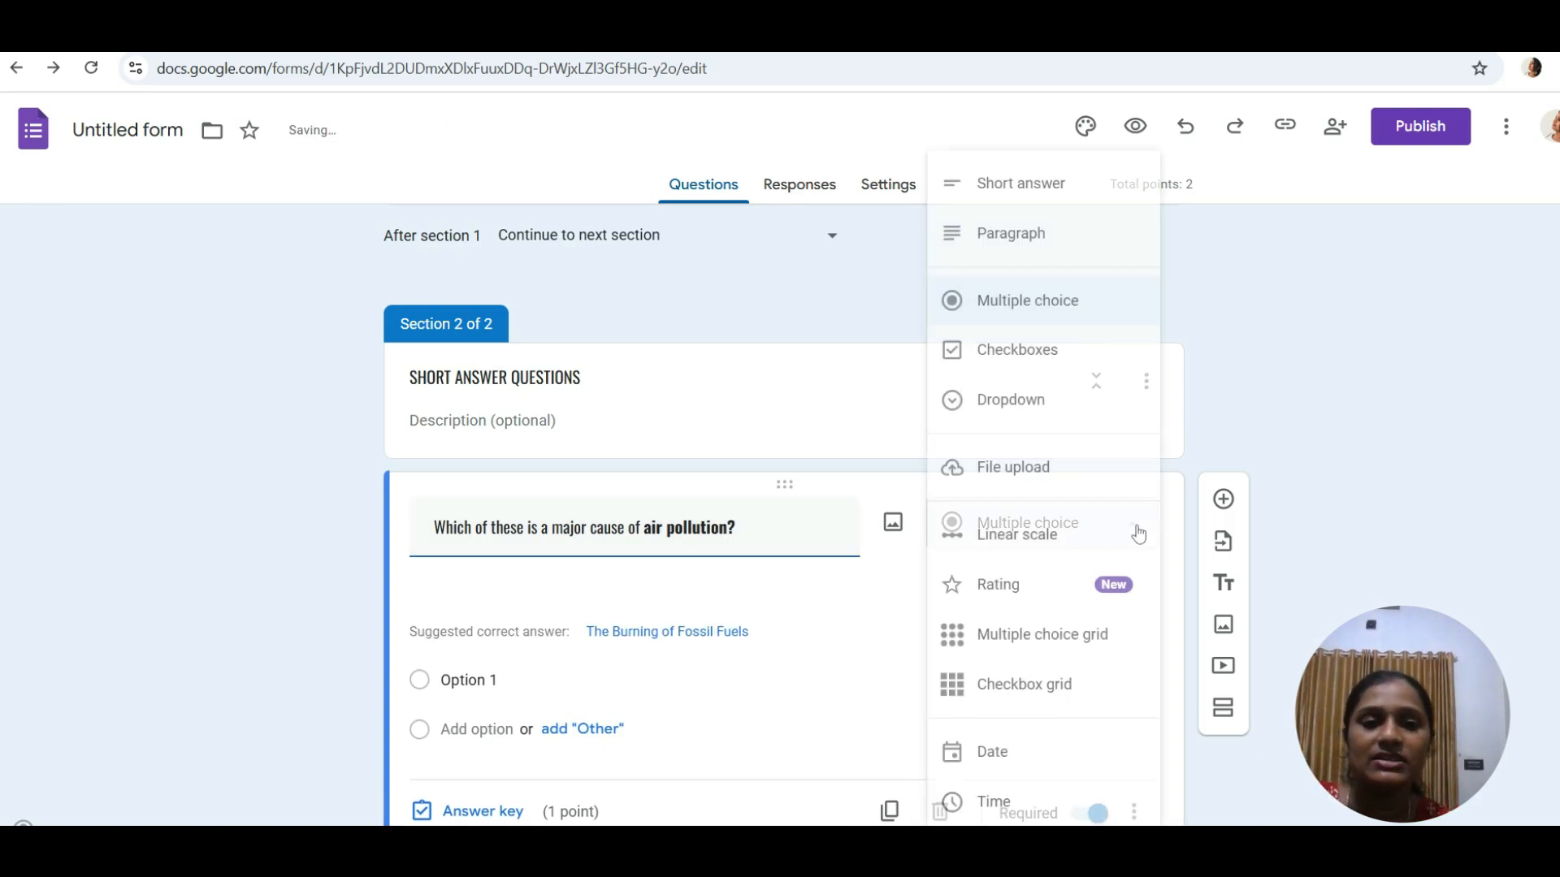
pyautogui.click(1043, 194)
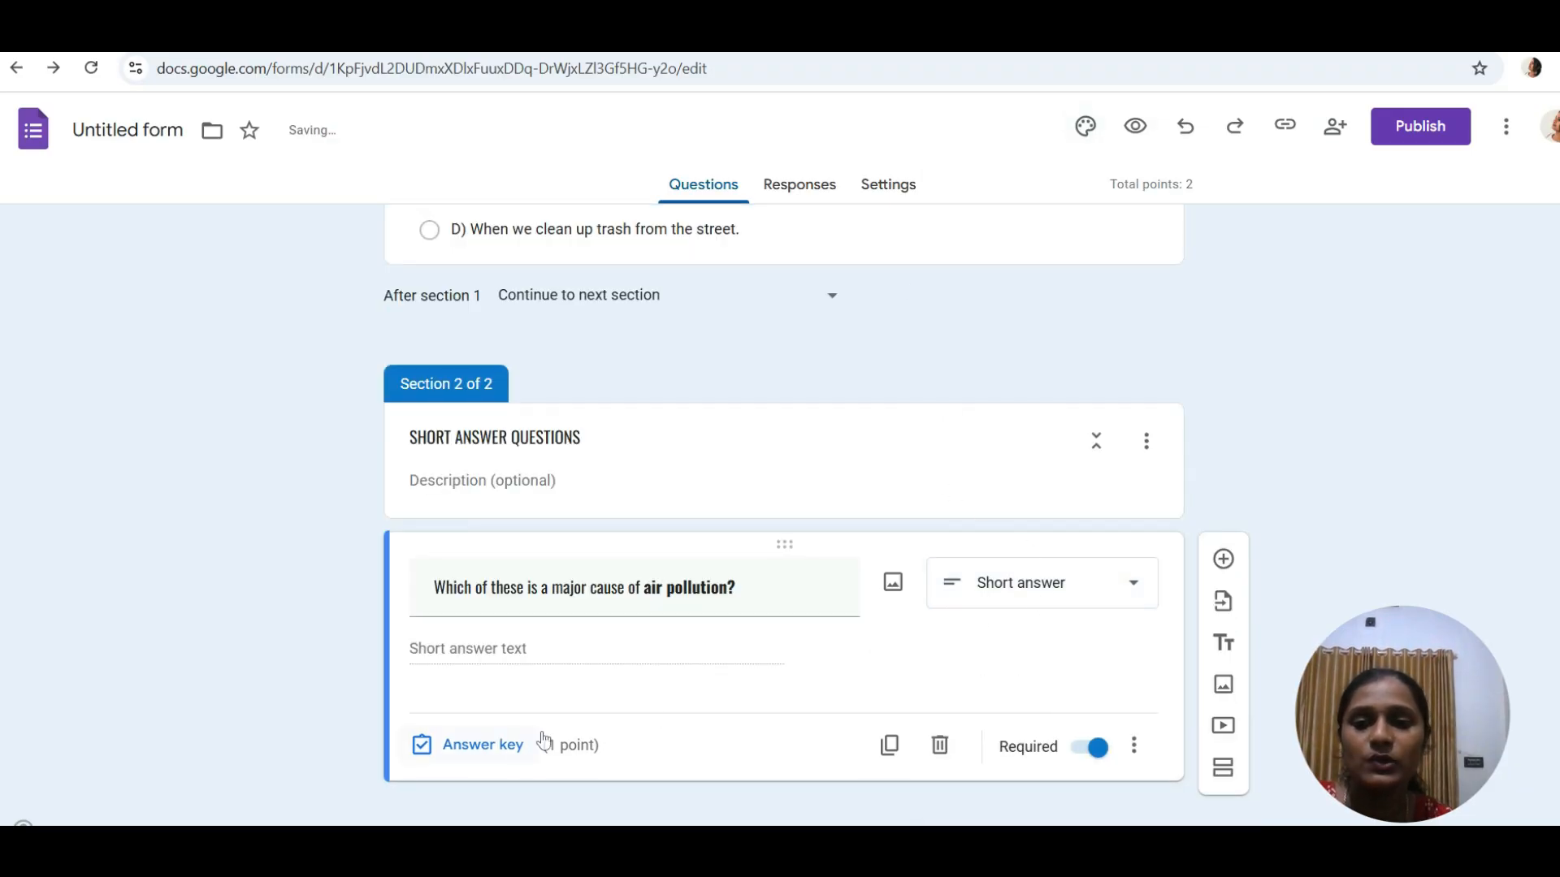
pyautogui.click(479, 745)
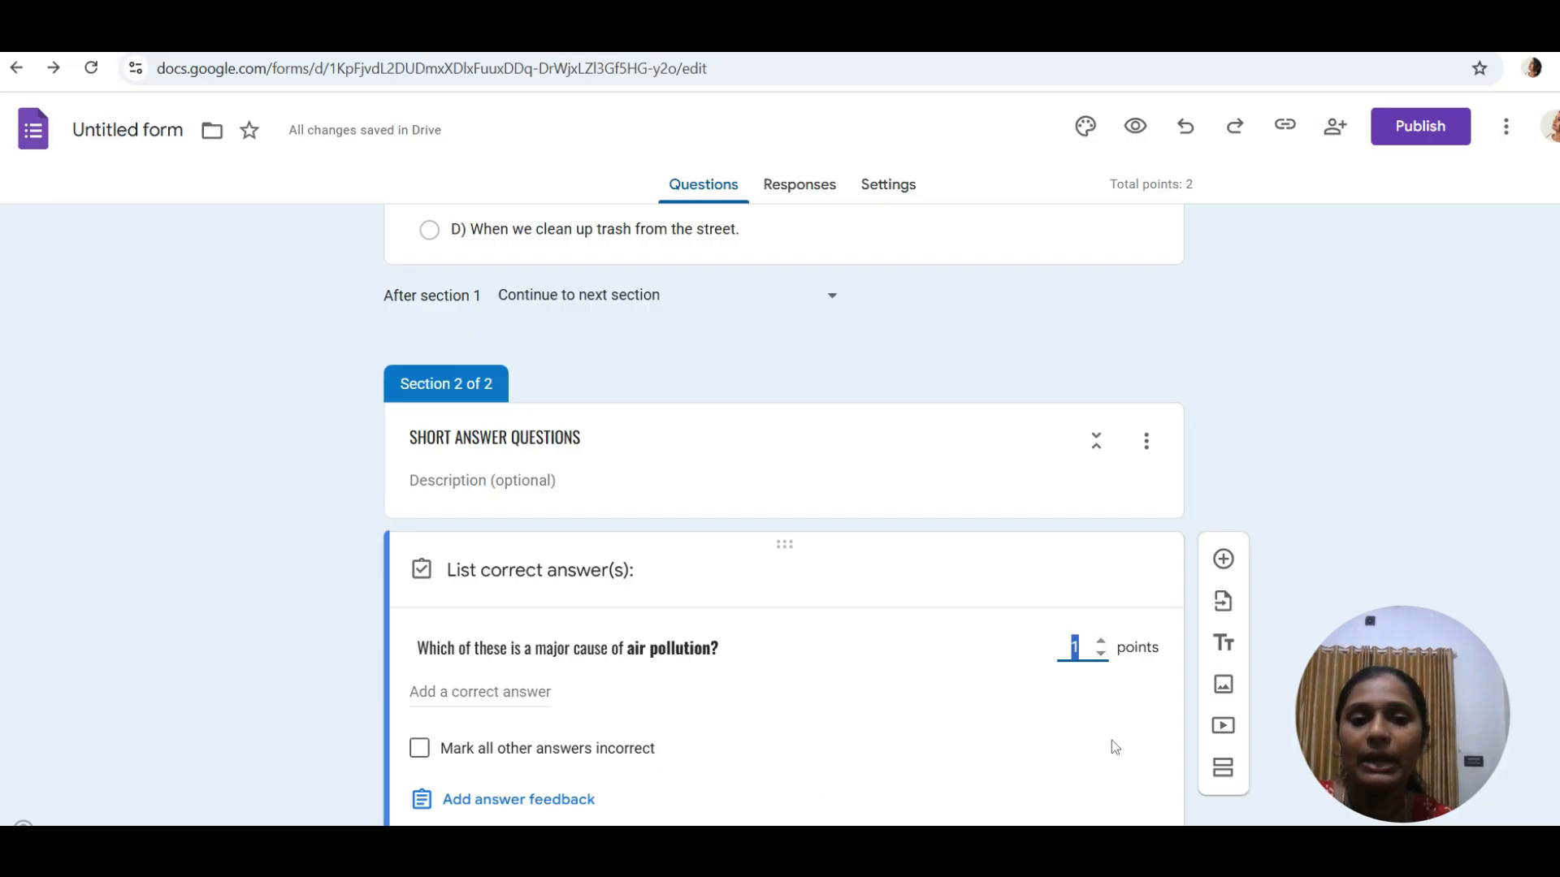
pyautogui.press('BackSpace')
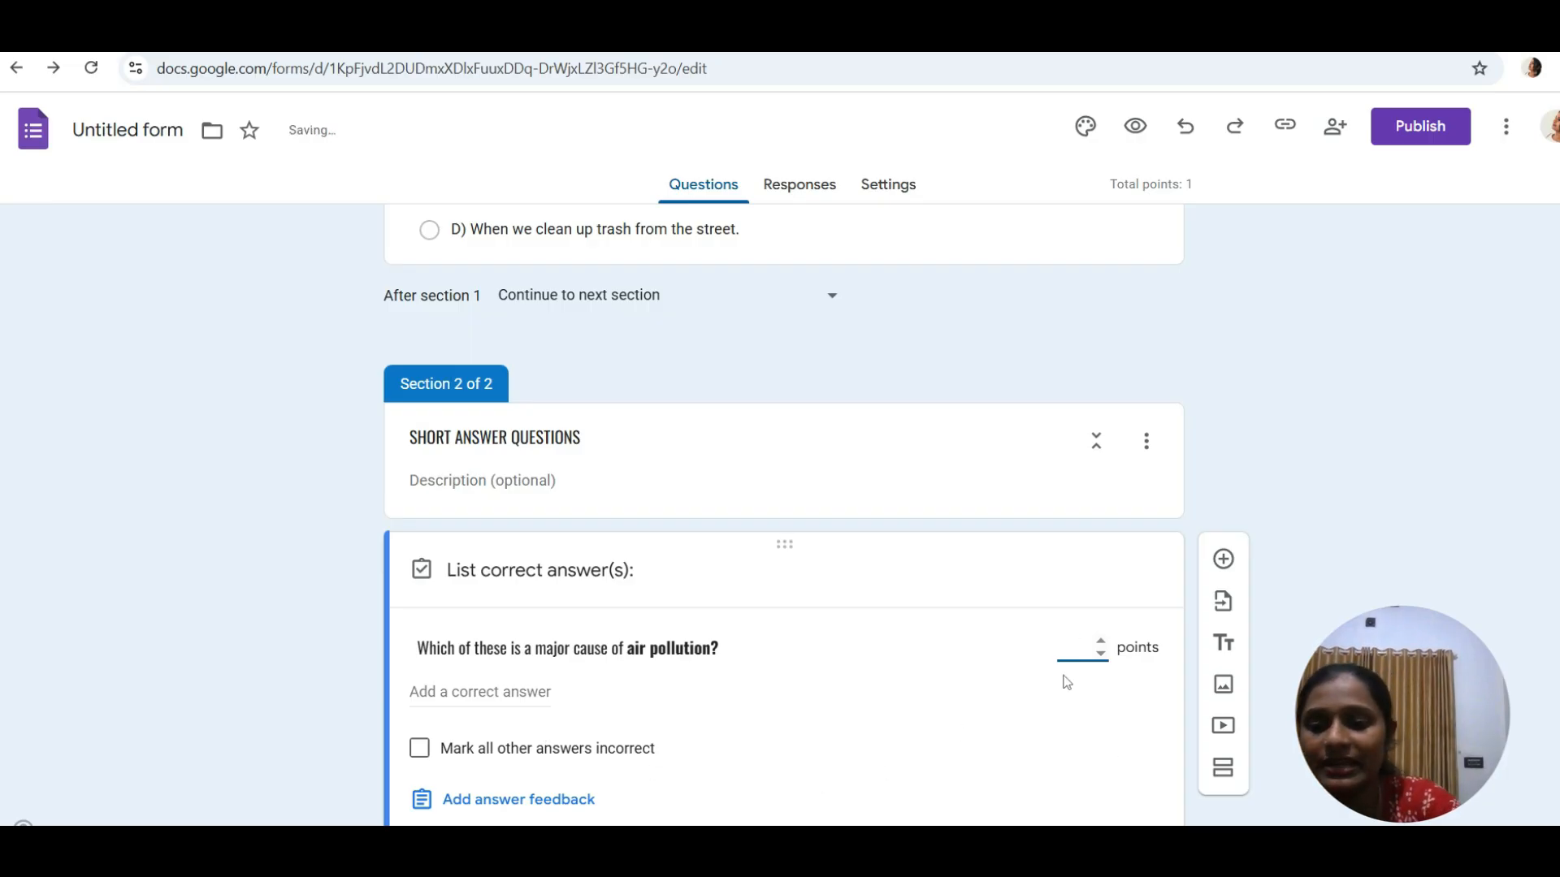
pyautogui.write('2')
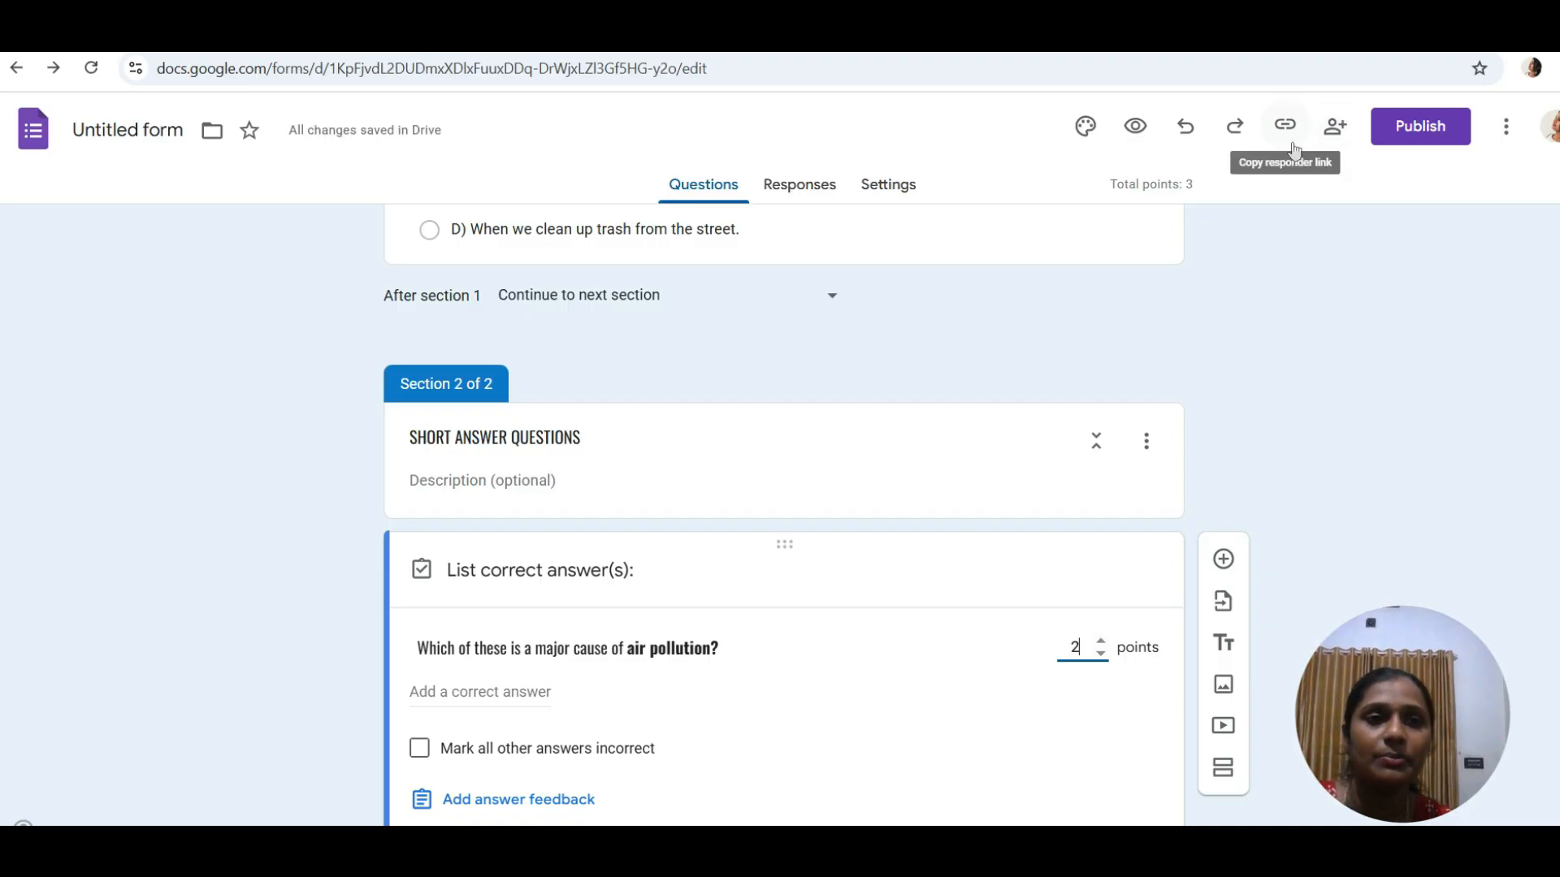
# - Preview the quiz and try Next on page 1, triggering the required Email warning
pyautogui.click(1135, 125)
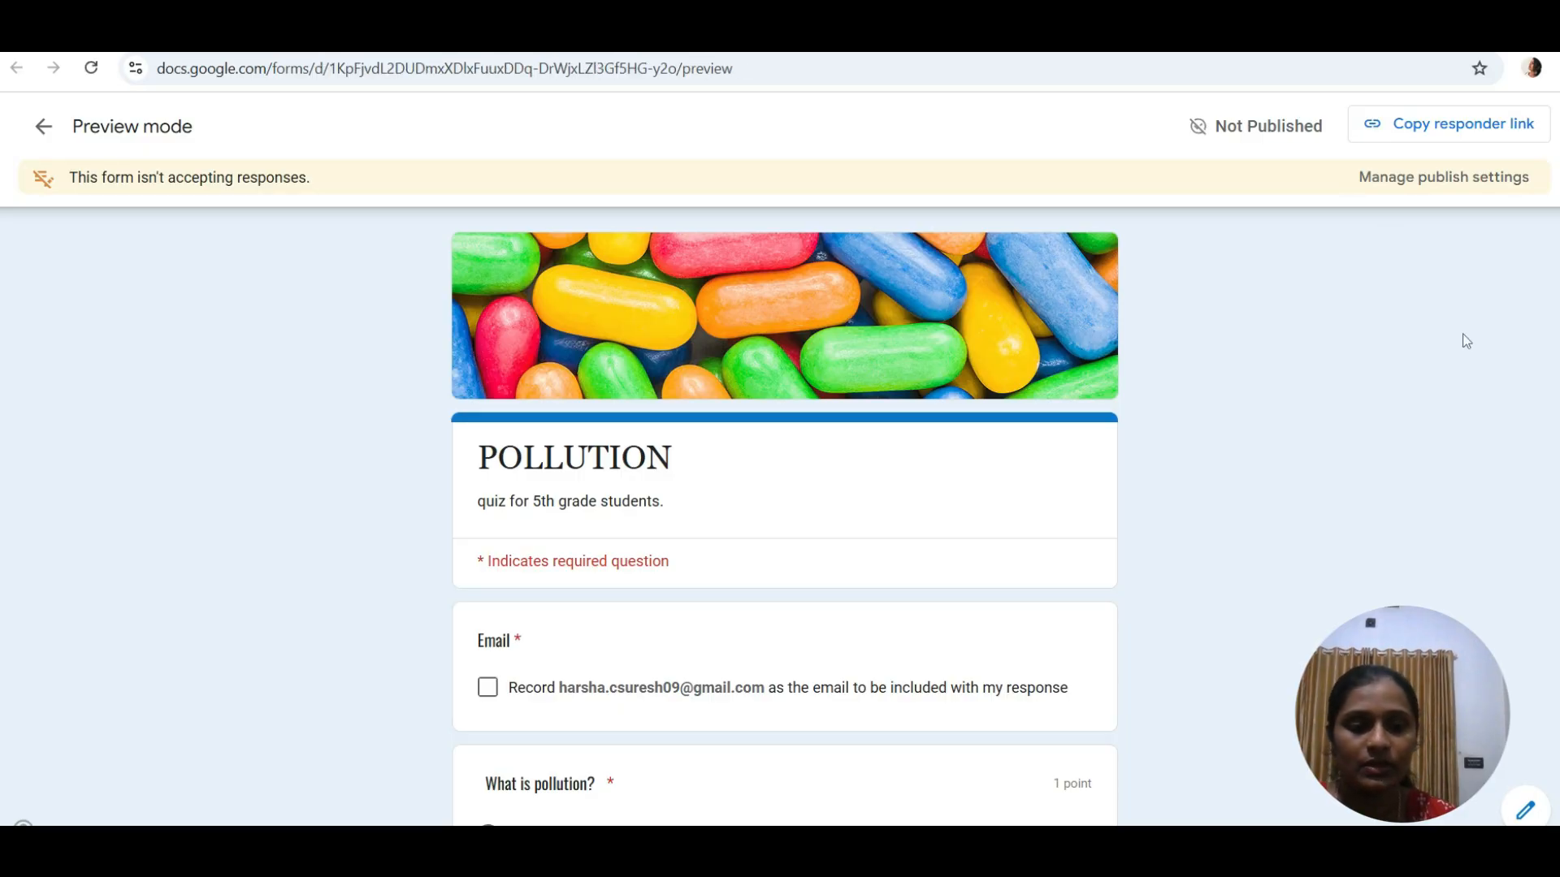
pyautogui.scroll(-5, 1467, 341)
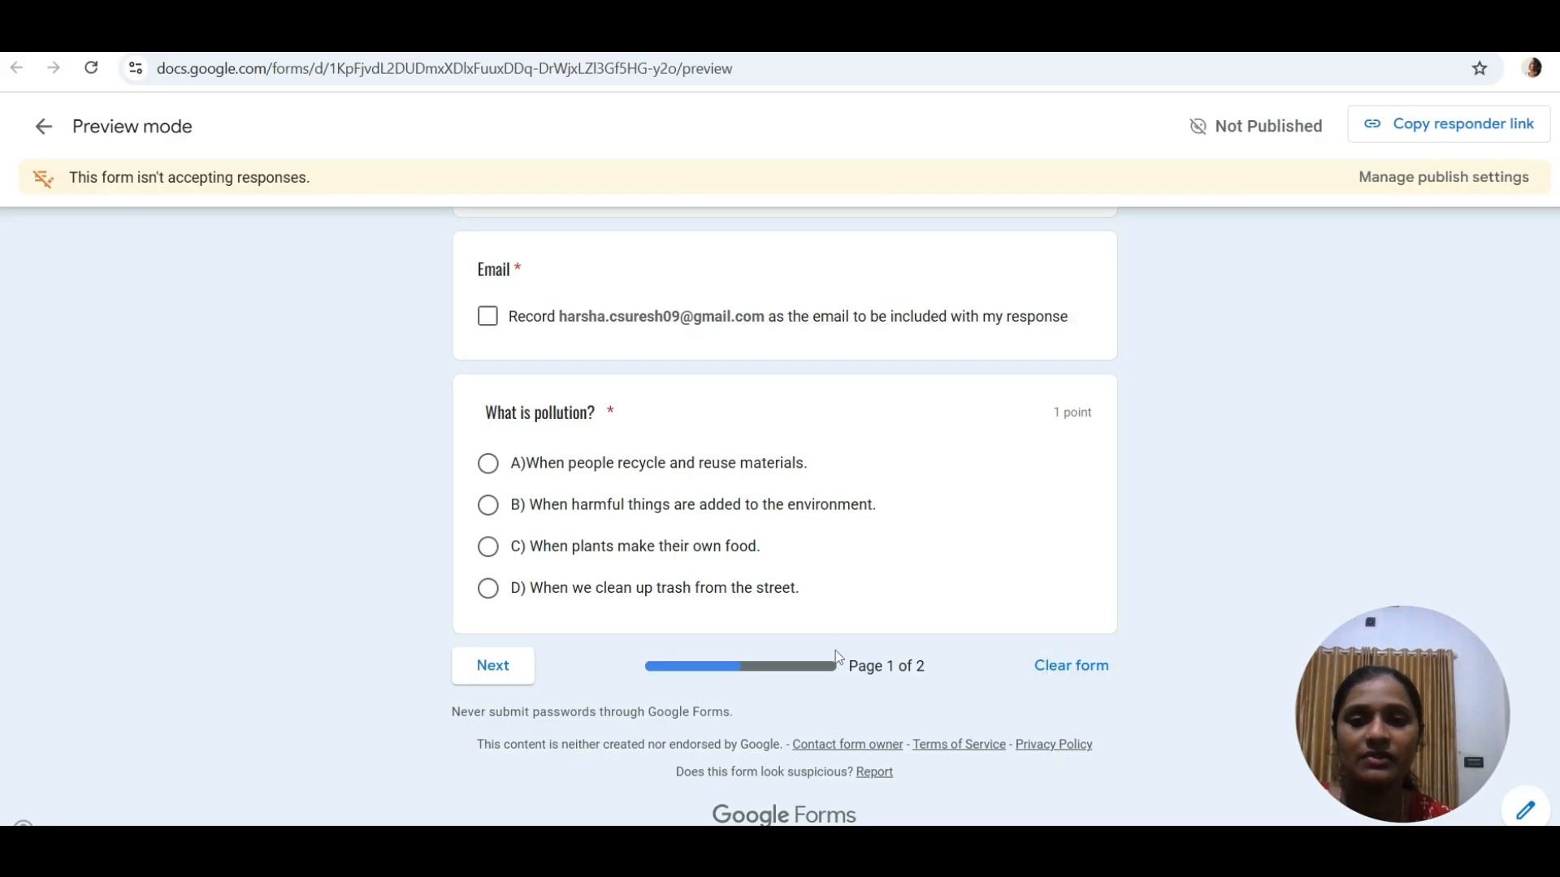
pyautogui.click(493, 667)
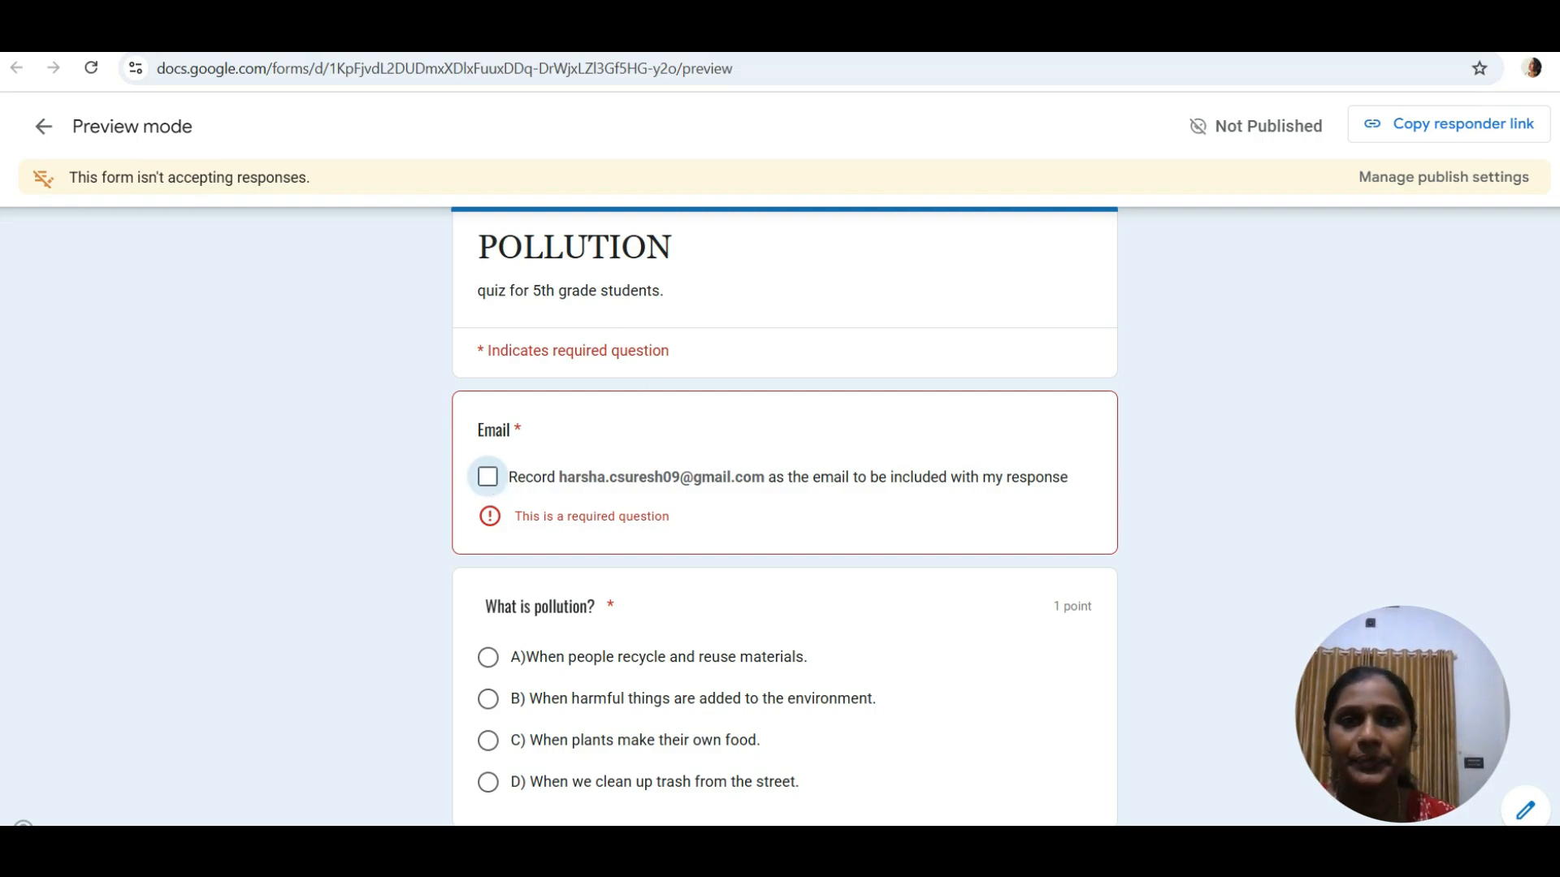
# - Close the preview, publish the quiz to anyone with the link, and copy the shortened URL
pyautogui.hotkey('ctrl', 'w')
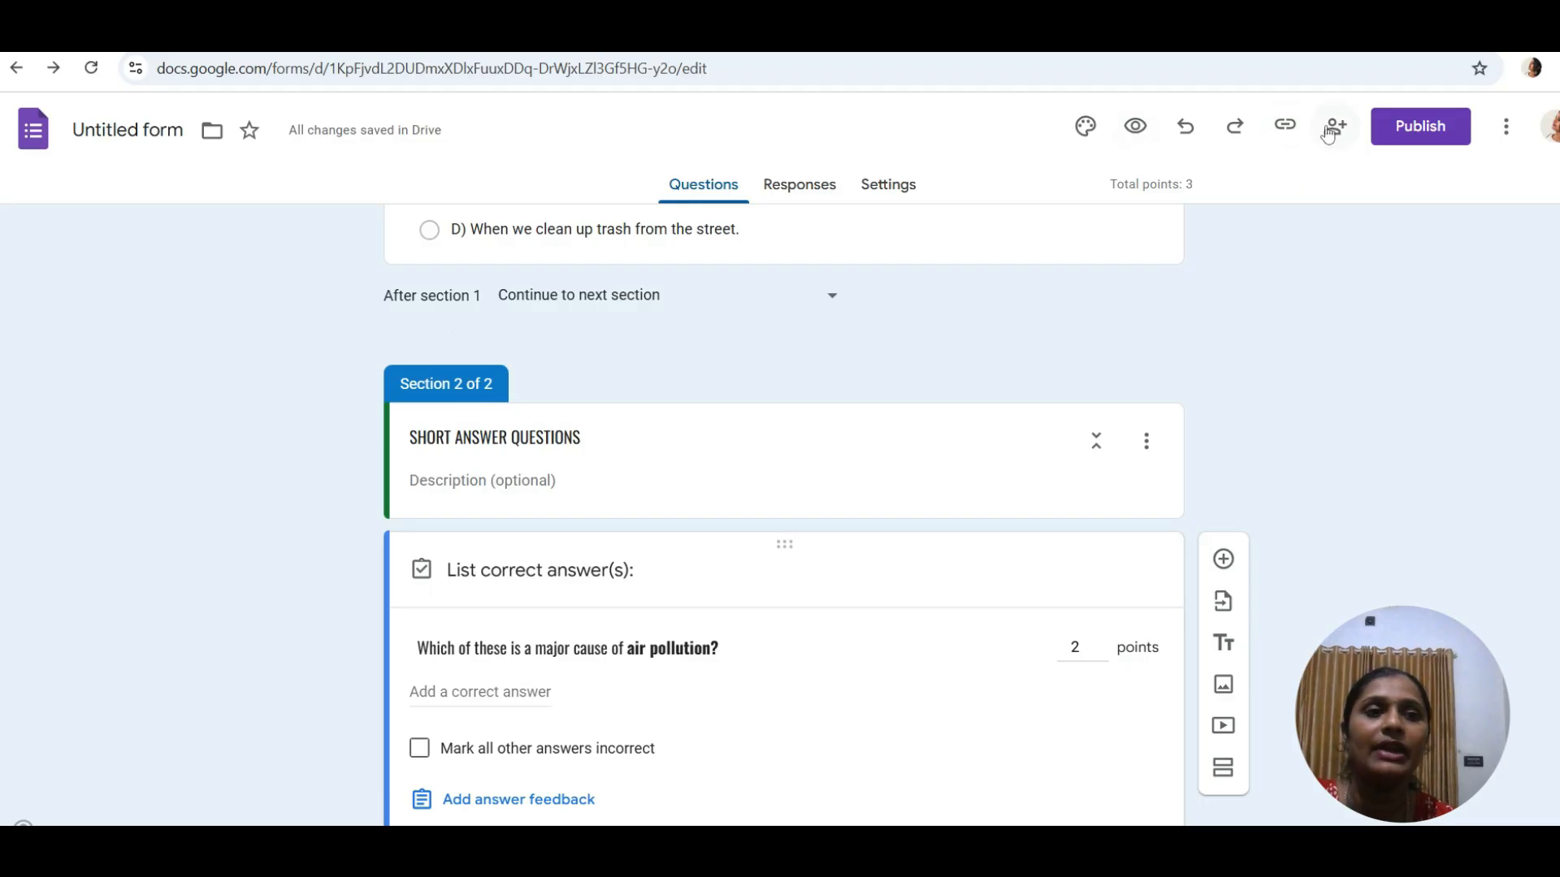
pyautogui.click(1438, 141)
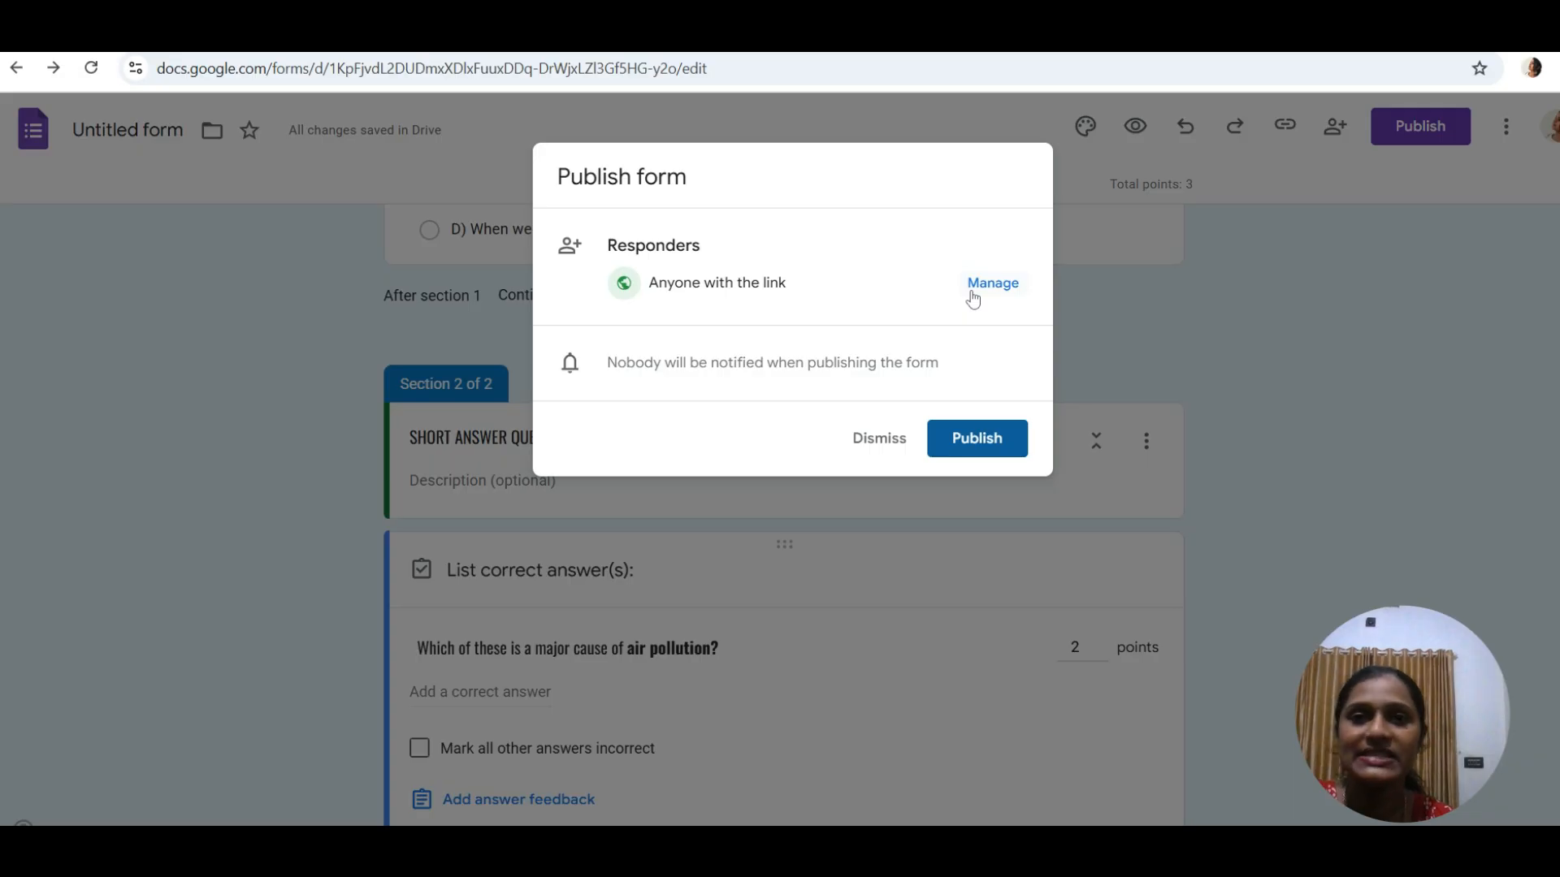
pyautogui.click(975, 440)
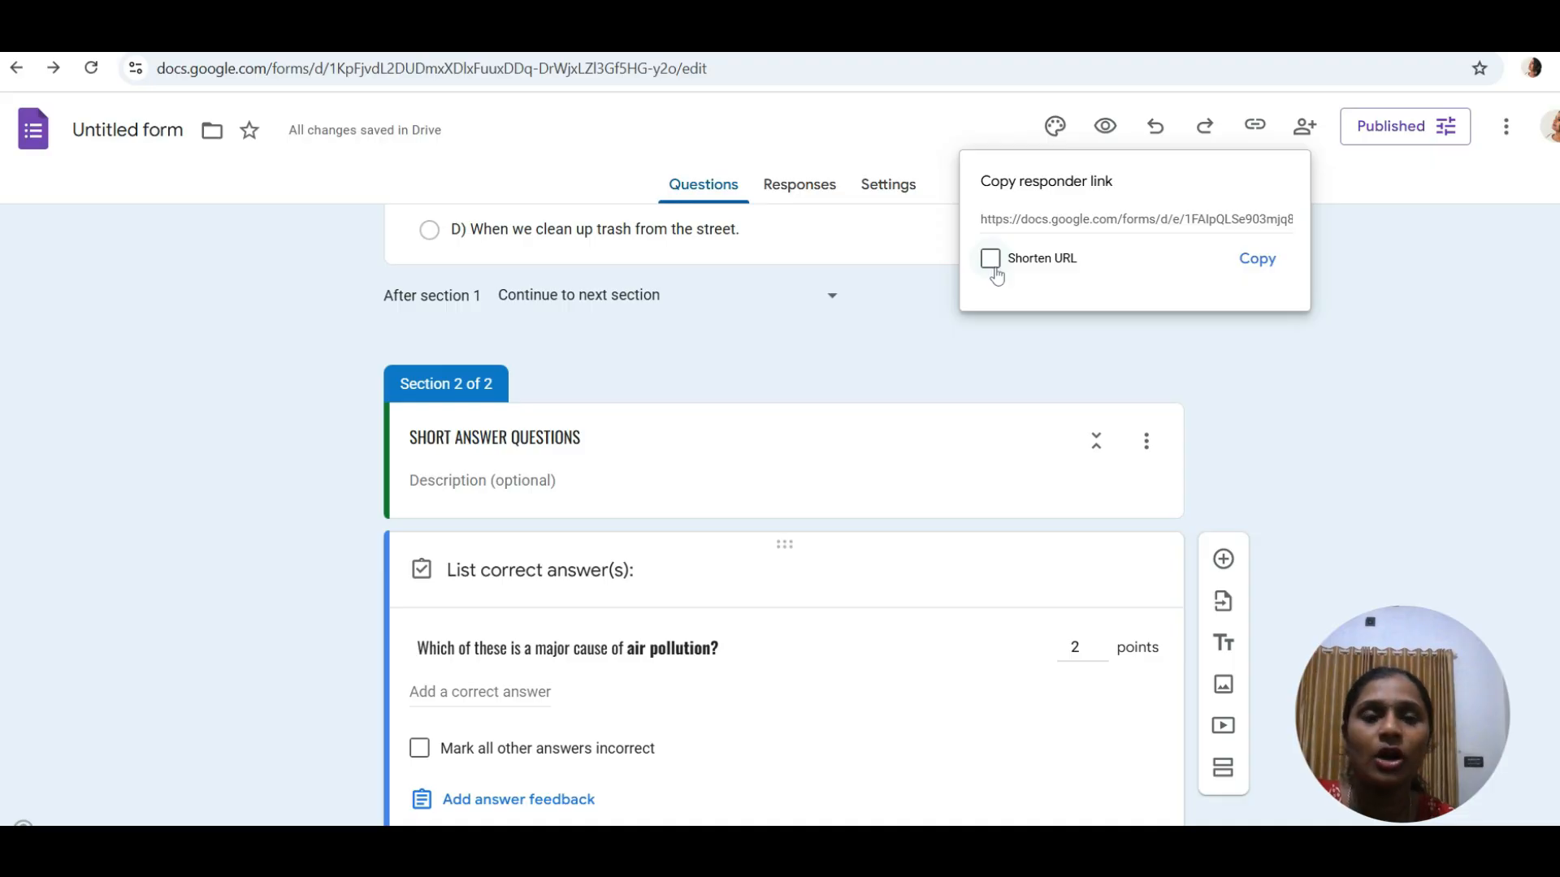
pyautogui.click(992, 259)
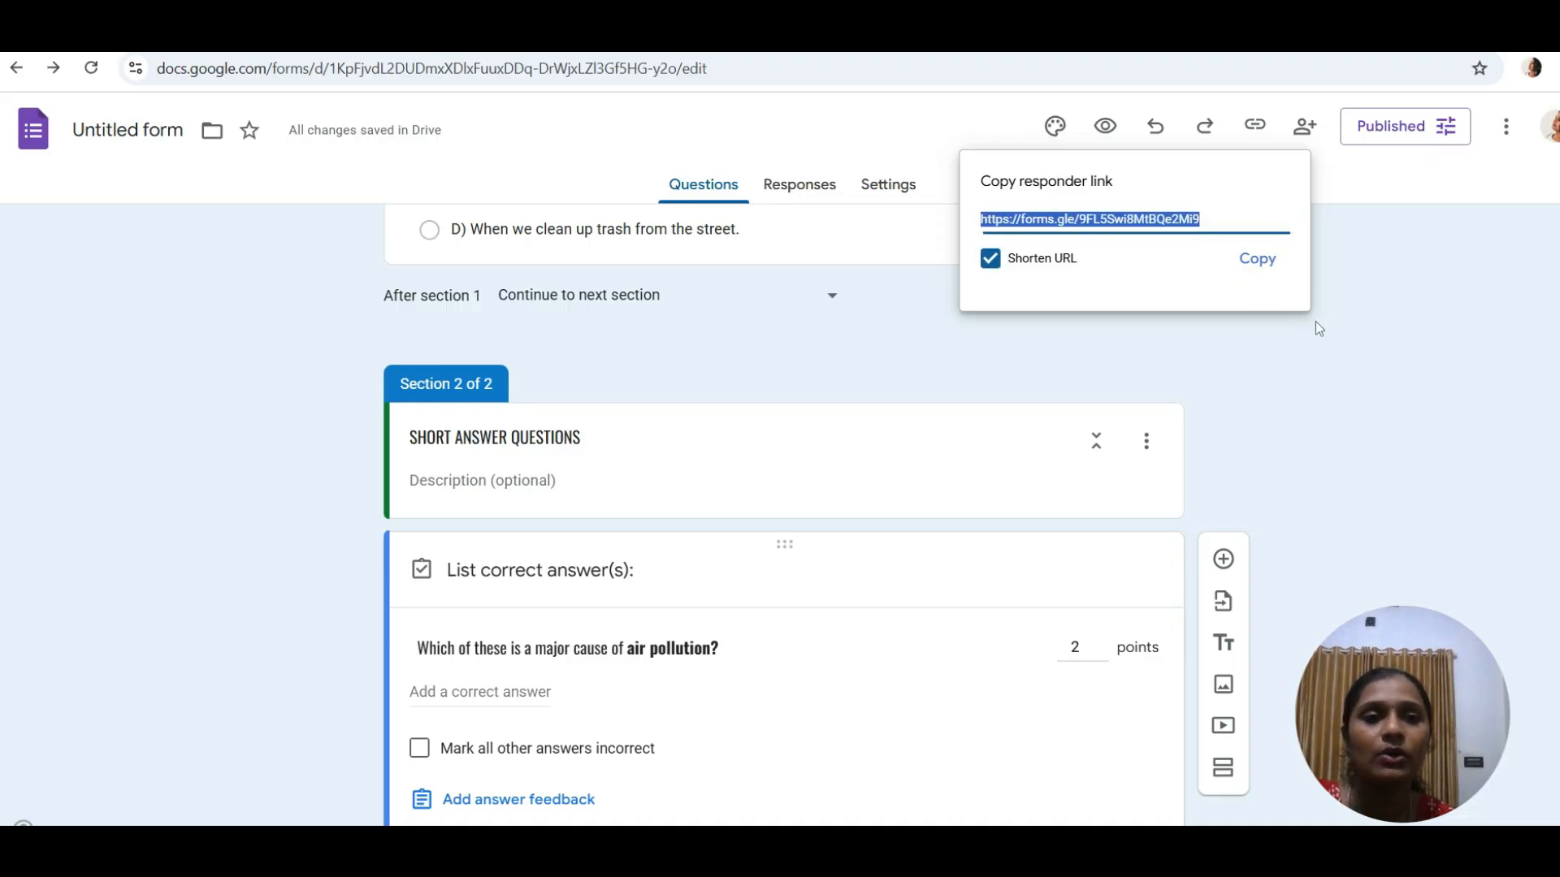
pyautogui.click(1243, 260)
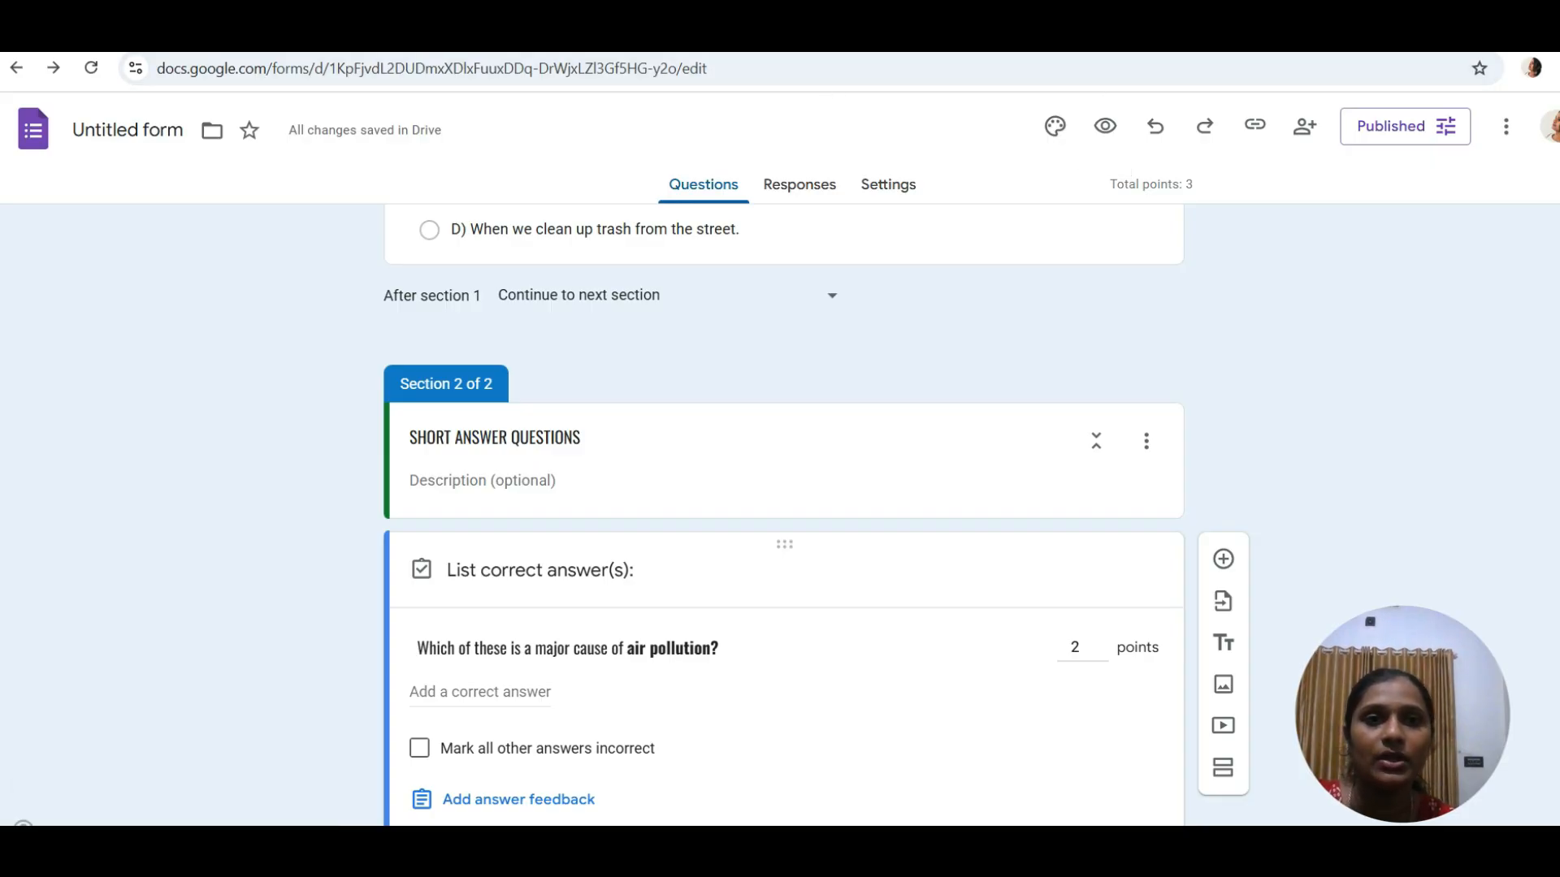
# - Close the quiz preview, keep the editor open past the leave-site warning, and paste the forms.gle link into a new tab
pyautogui.click(1004, 32)
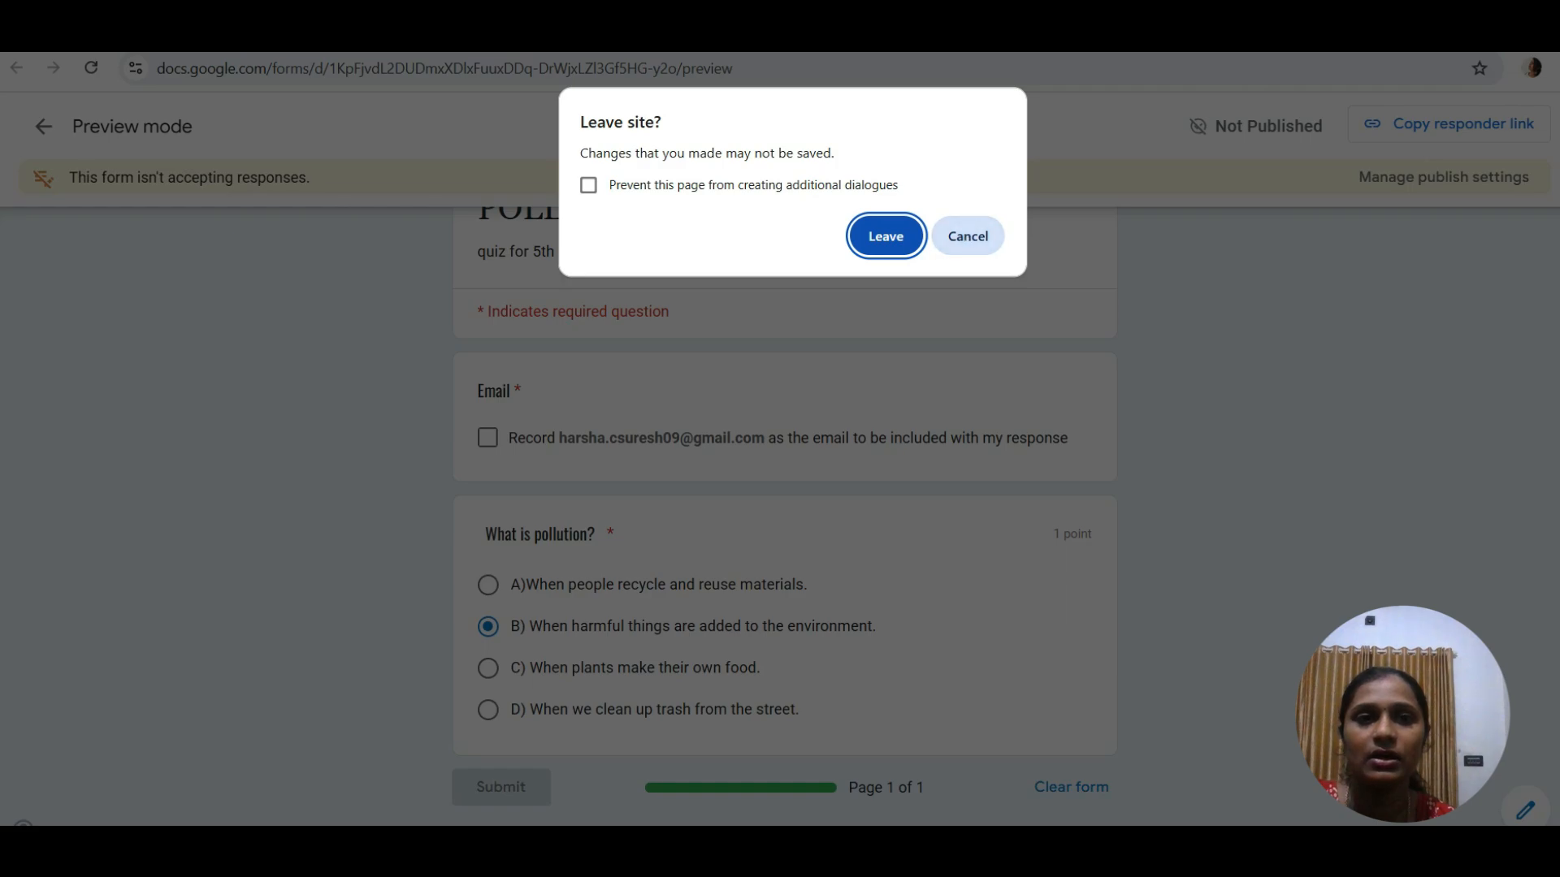
pyautogui.click(951, 234)
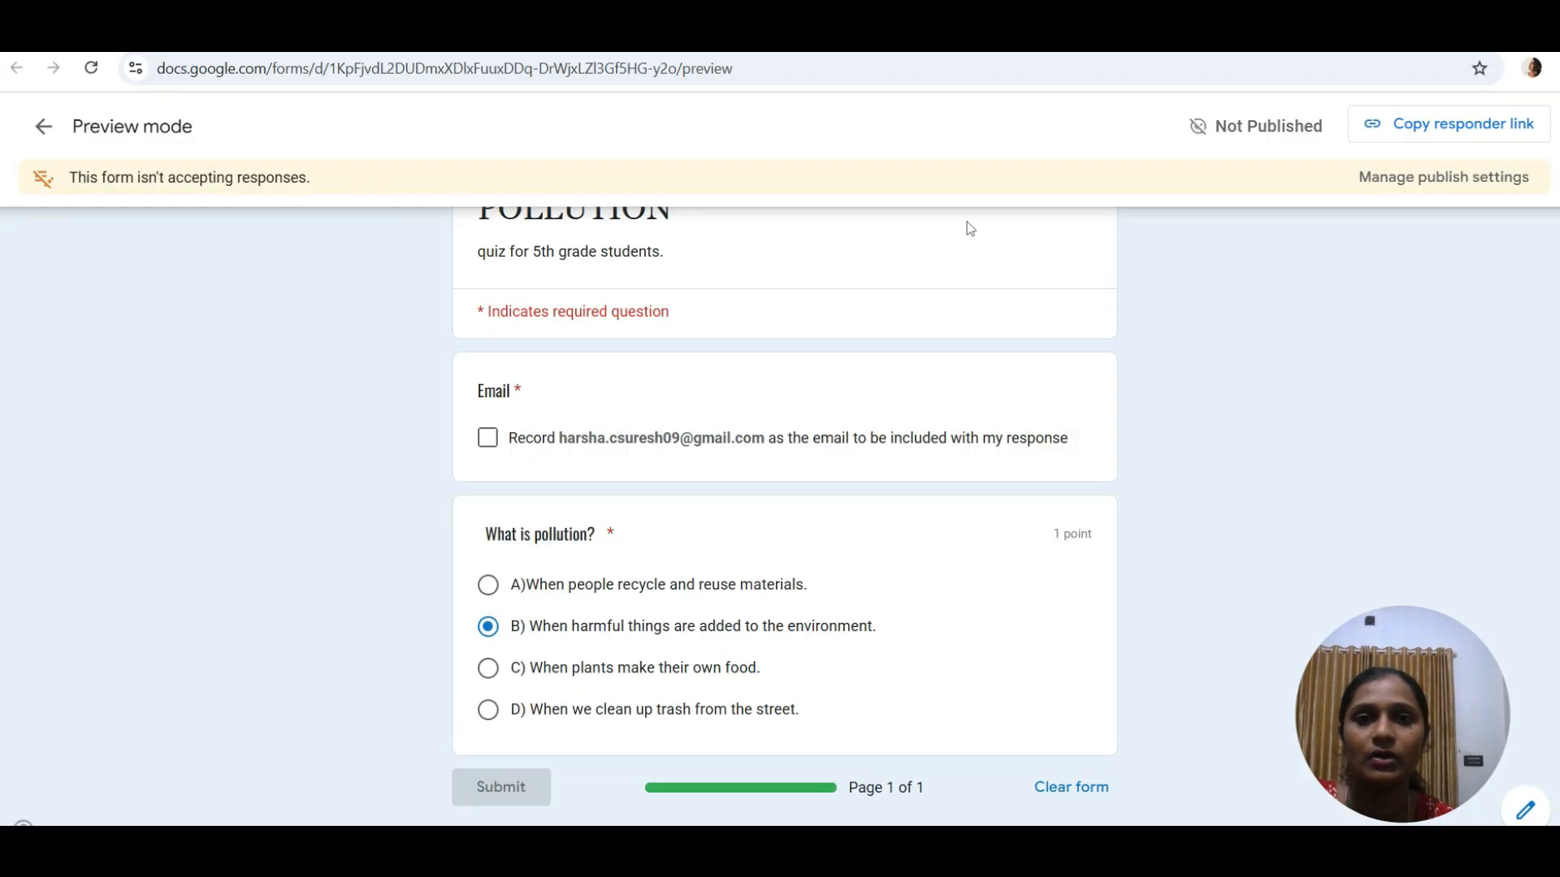
pyautogui.click(442, 32)
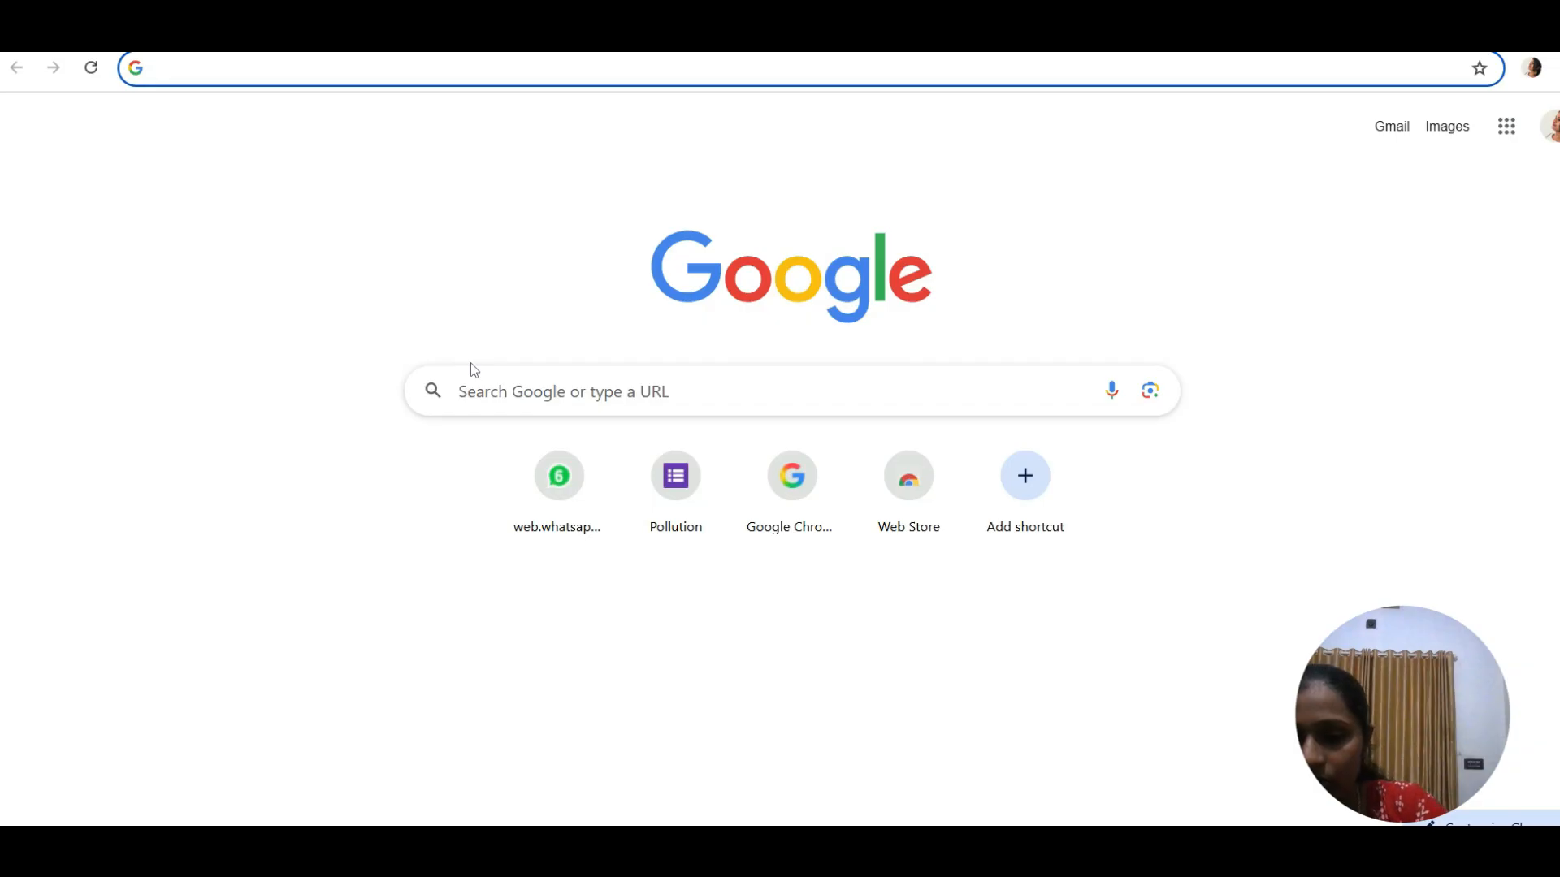
pyautogui.hotkey('ctrl', 'v')
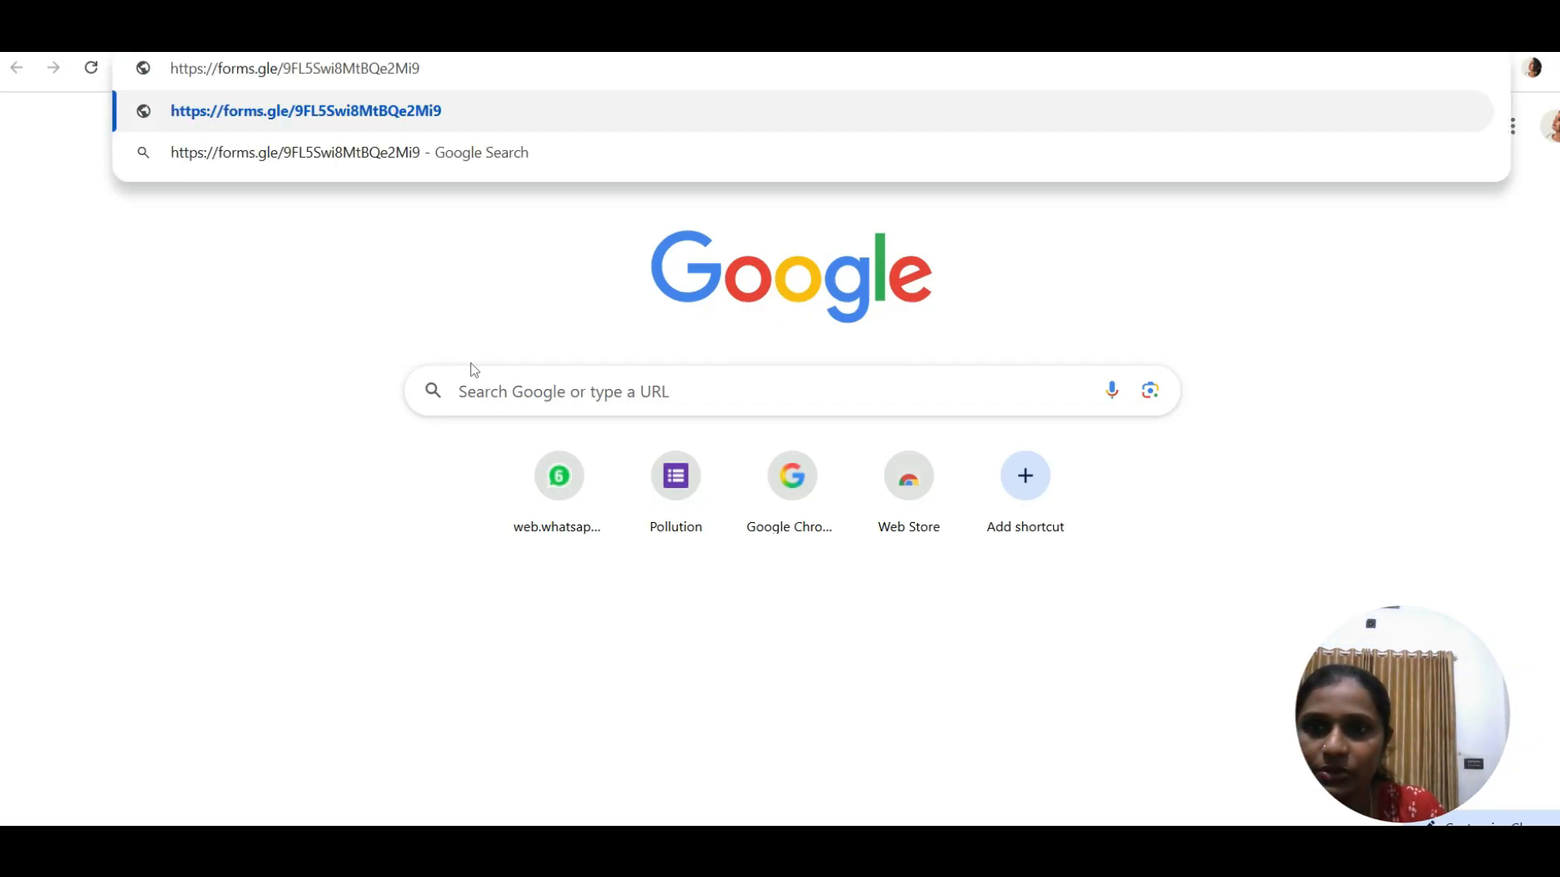
# - Load the forms.gle quiz, answer B to 'What is pollution?', try Next, then return to the editor
pyautogui.click(406, 110)
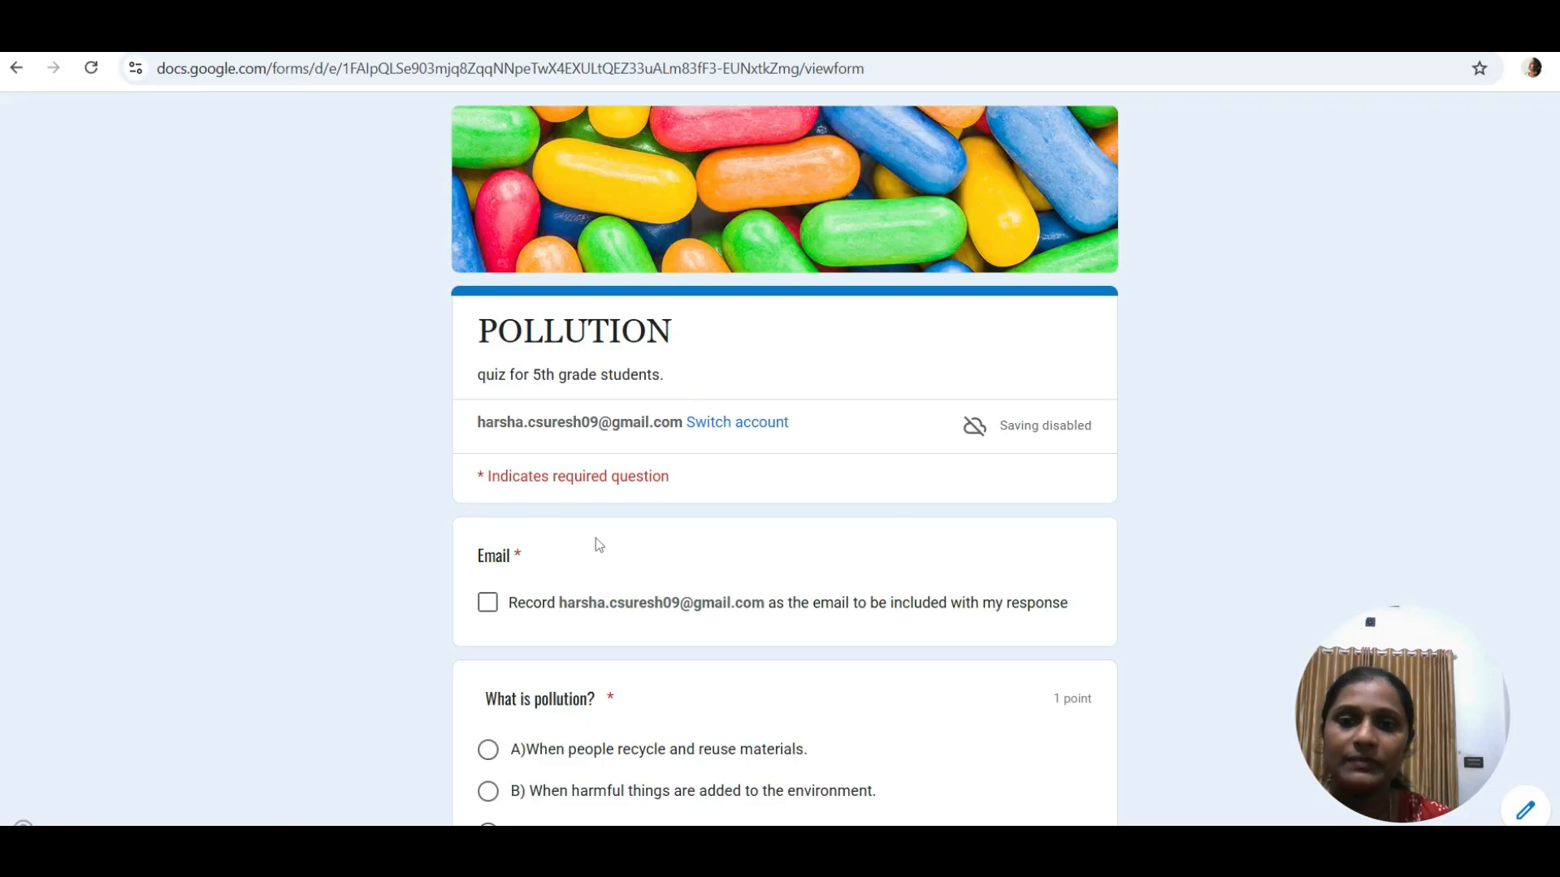
pyautogui.scroll(-3, 1379, 384)
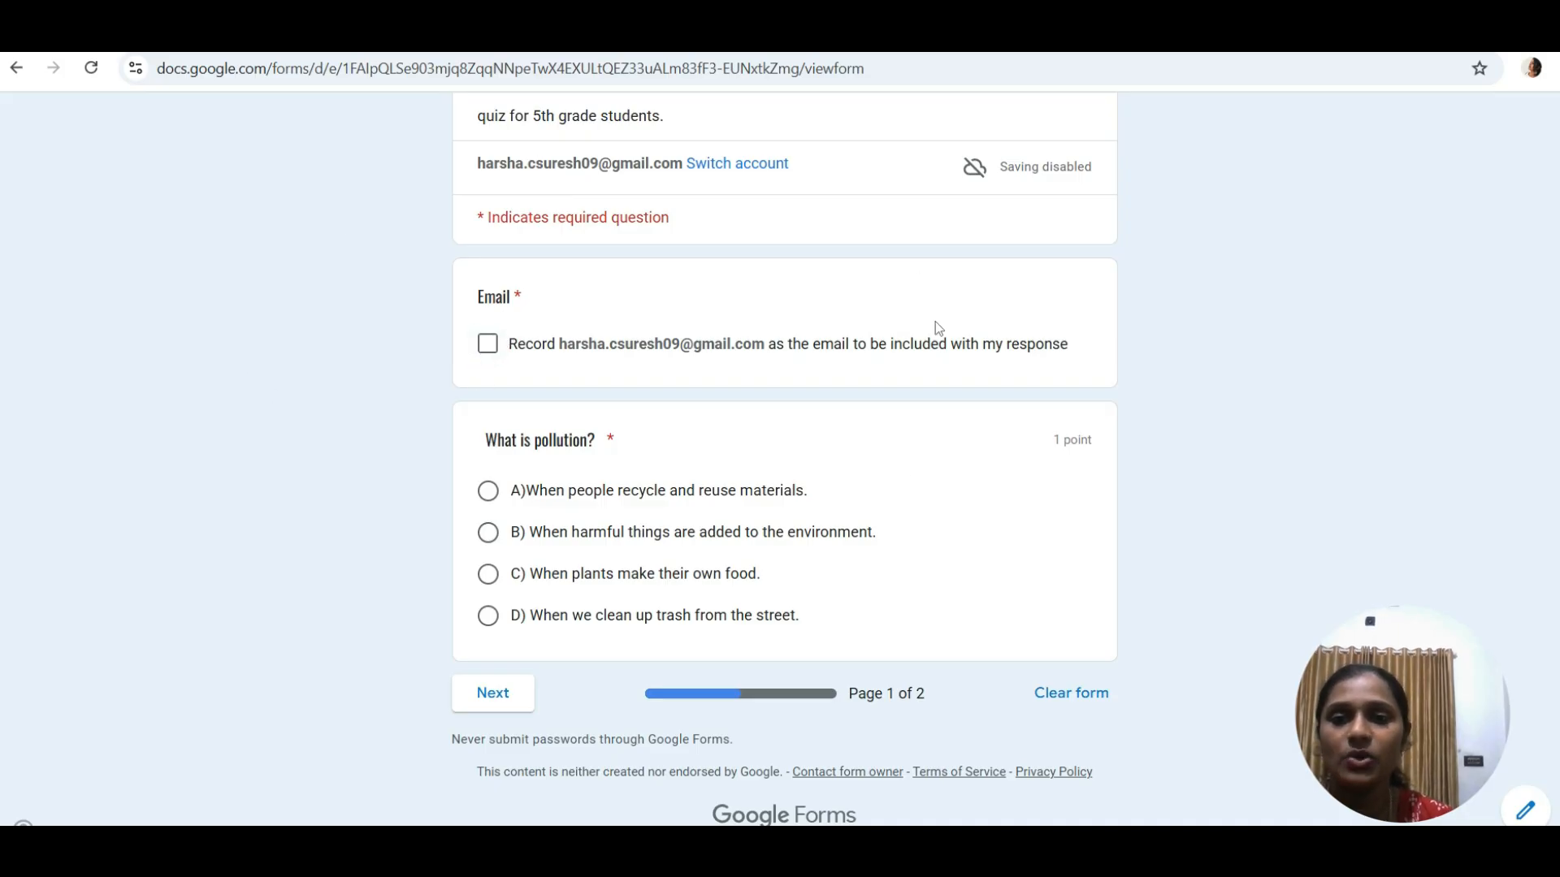
pyautogui.click(489, 538)
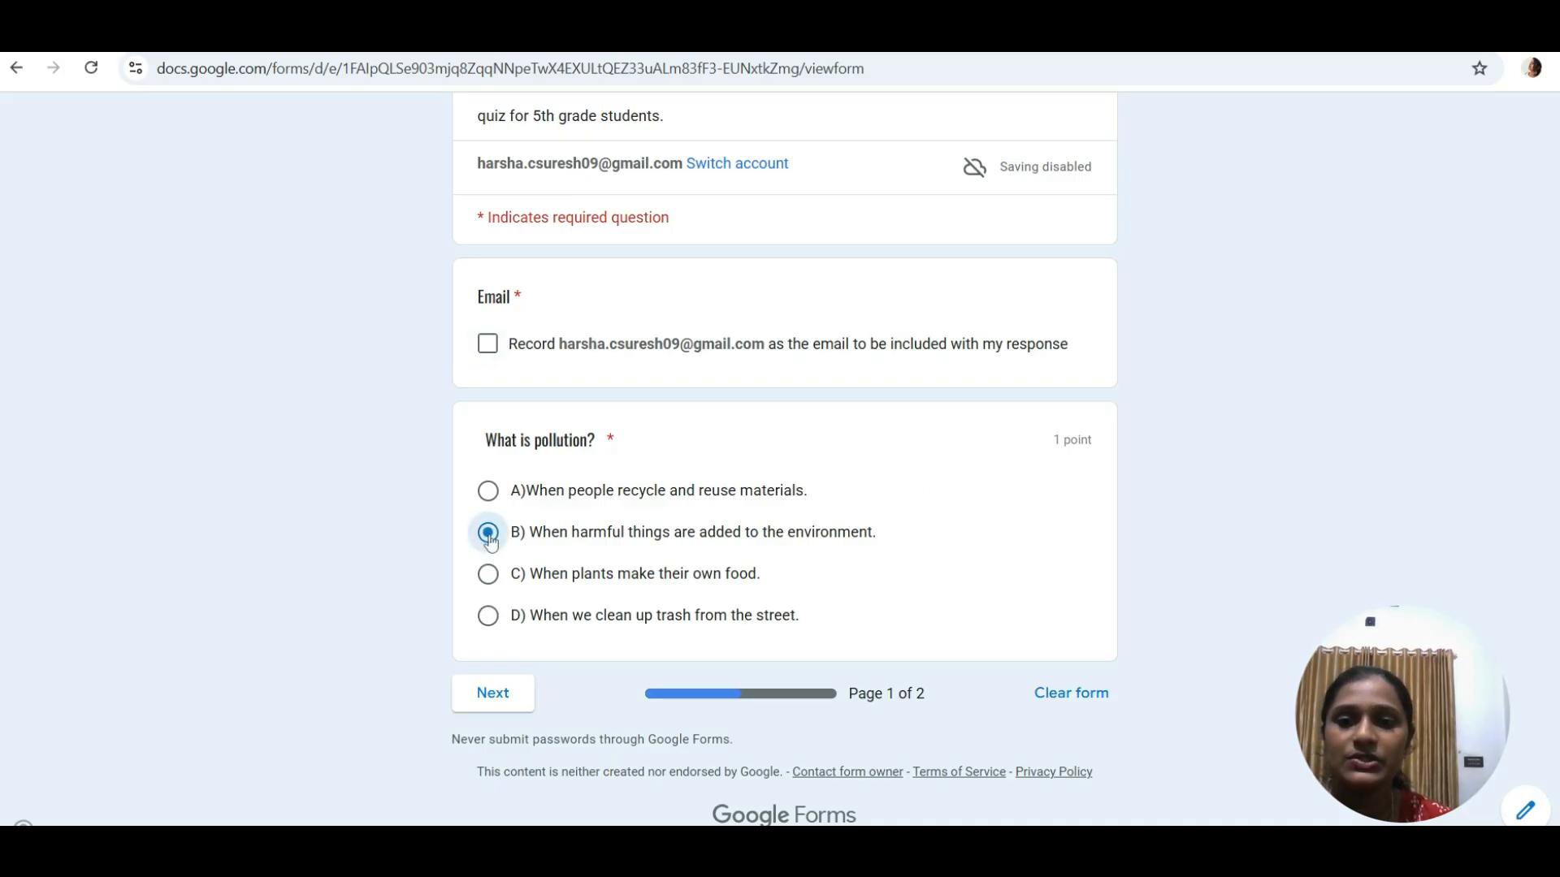
pyautogui.click(494, 693)
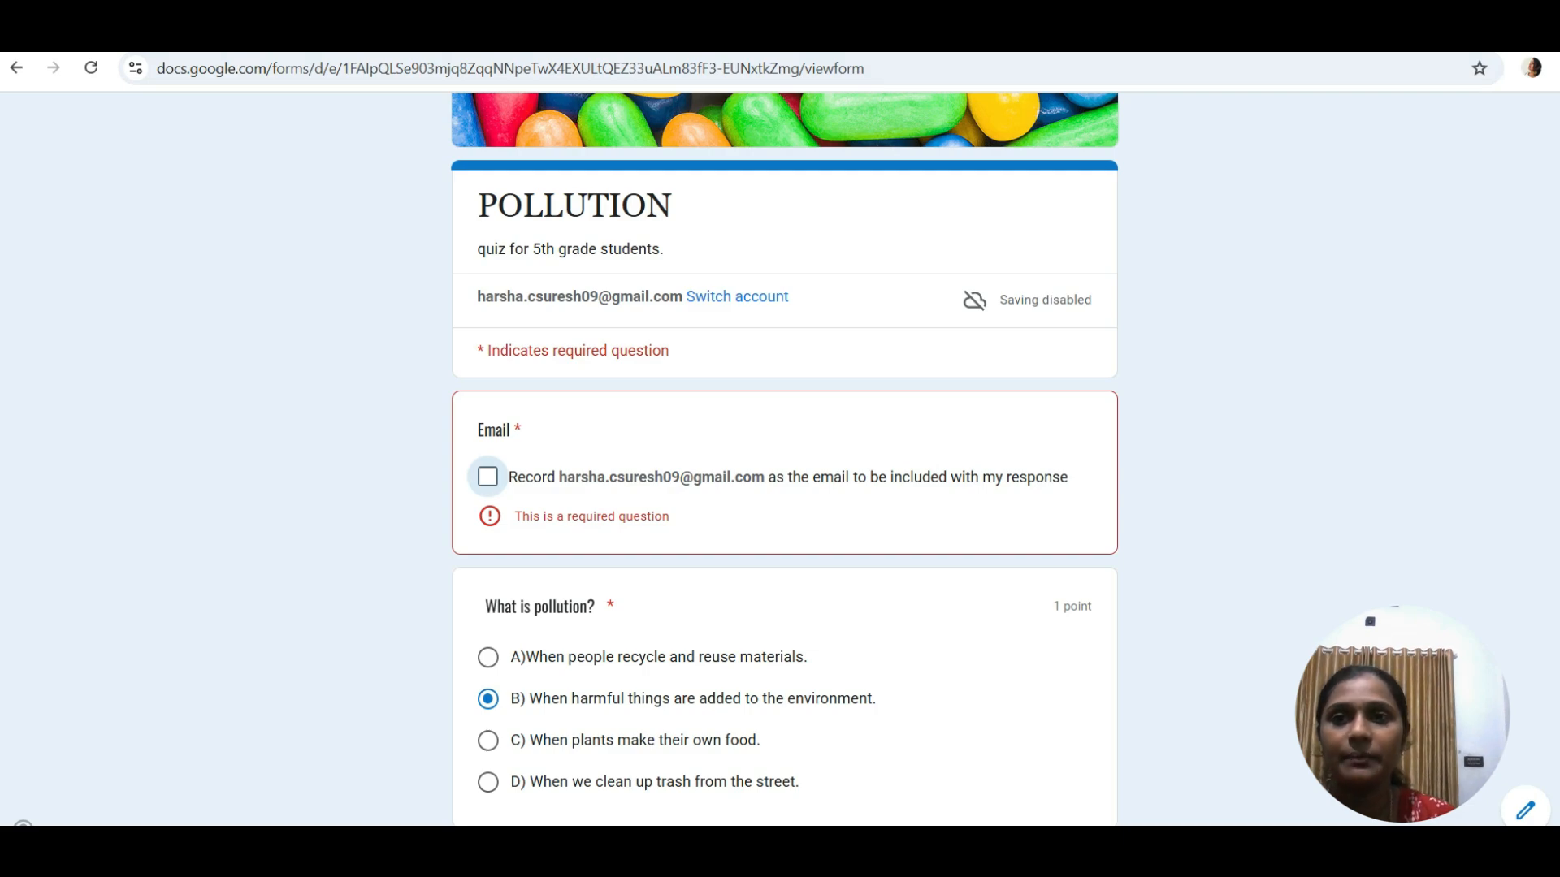
pyautogui.click(845, 36)
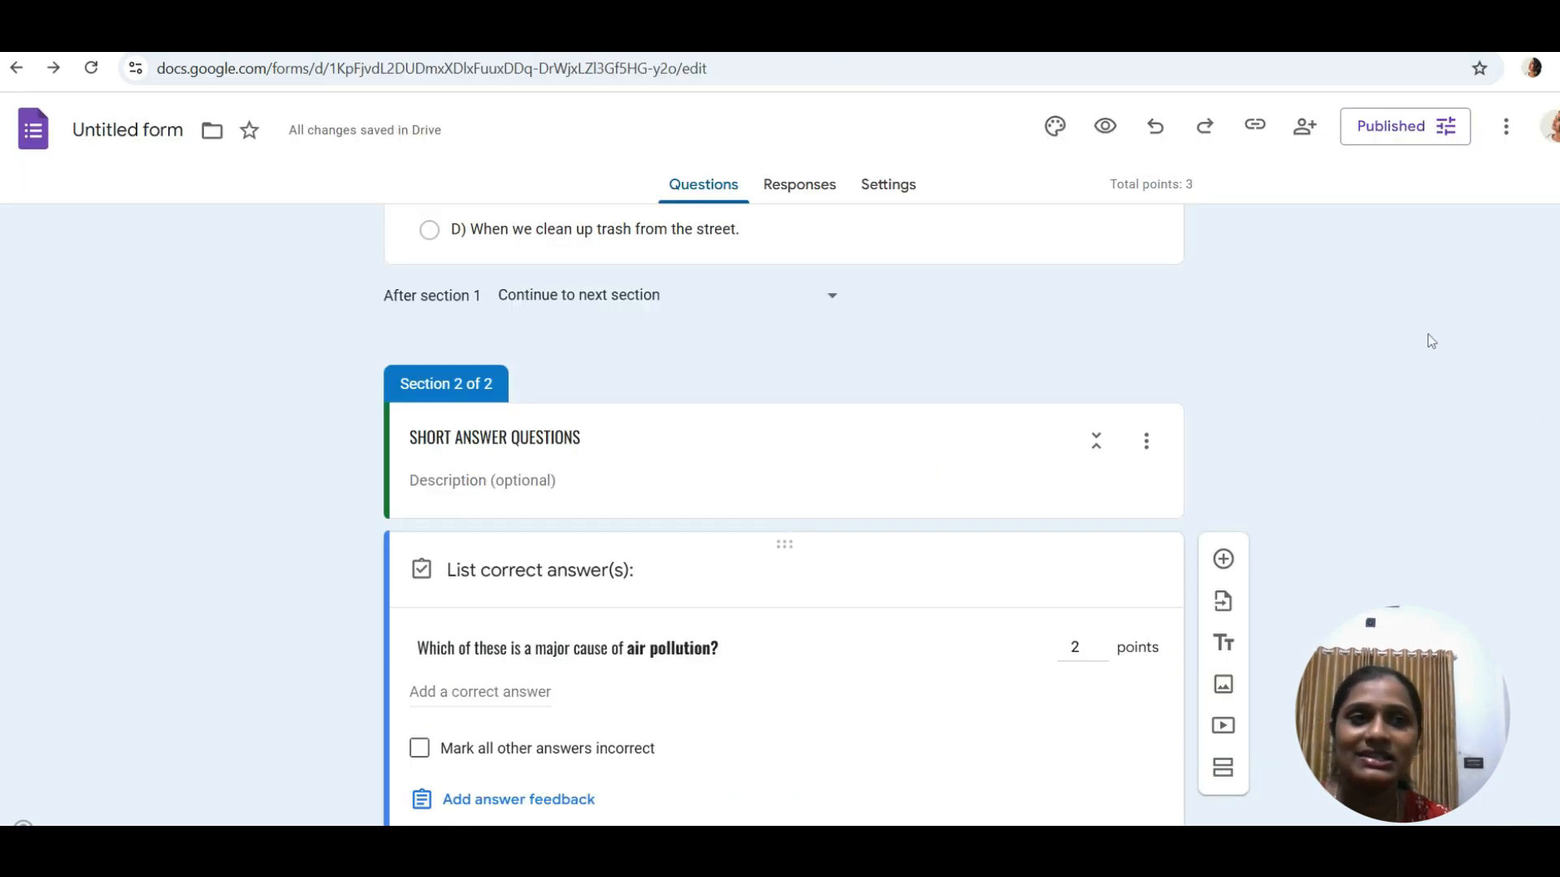